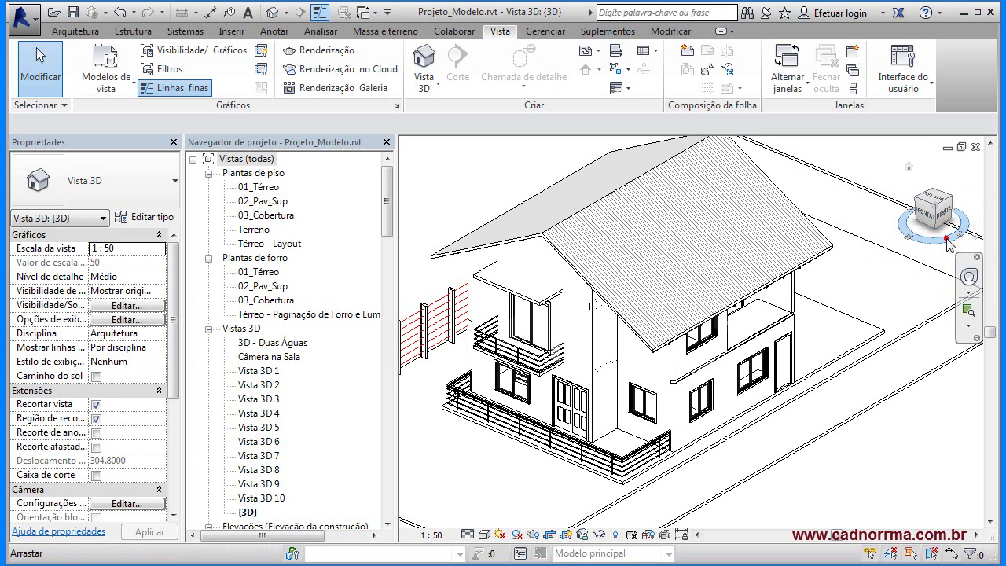
# Examine the house model from isometric corner, top and rear orientations, and return to the home view.
pyautogui.moveTo(949, 245)
pyautogui.mouseDown()
pyautogui.moveTo(928, 225)
pyautogui.moveTo(896, 224)
pyautogui.moveTo(962, 234)
pyautogui.moveTo(946, 243)
pyautogui.moveTo(939, 235)
pyautogui.mouseUp()
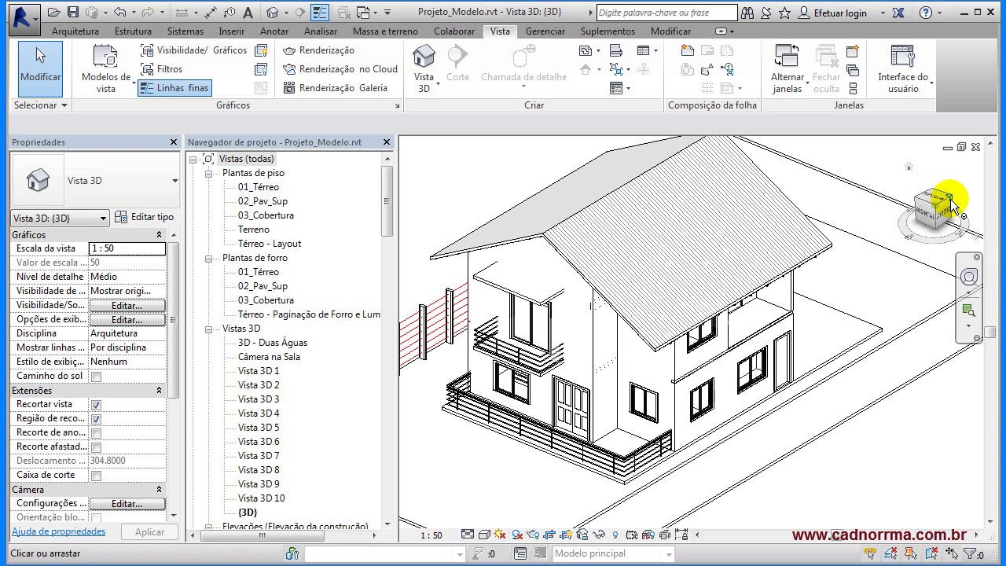
pyautogui.click(935, 214)
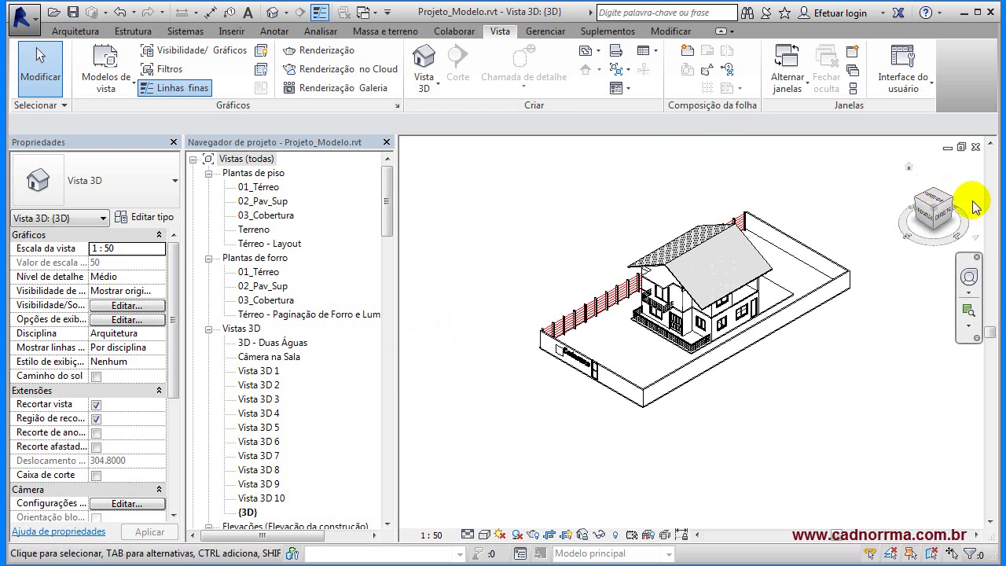
pyautogui.click(932, 200)
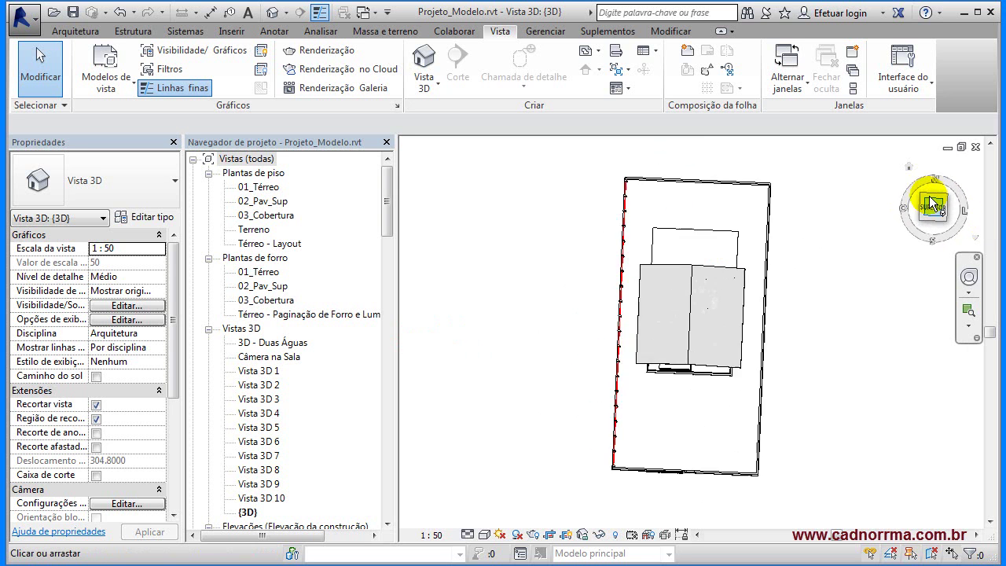
pyautogui.click(922, 216)
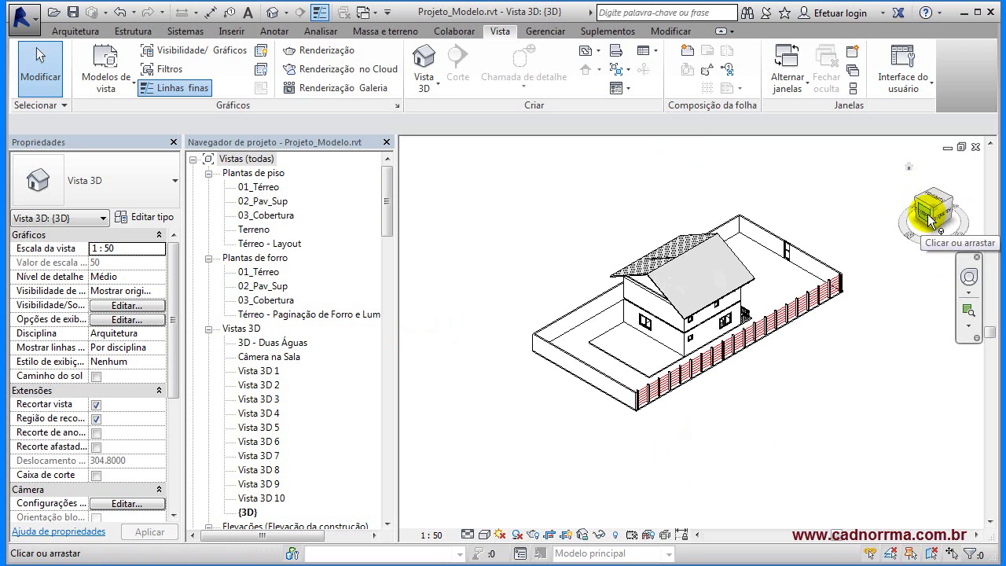
pyautogui.click(929, 215)
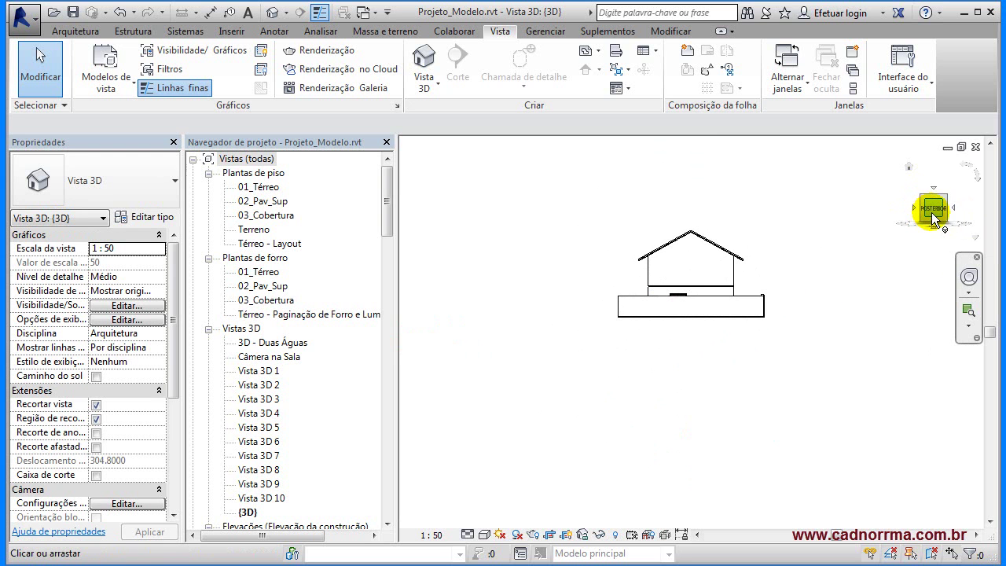
pyautogui.click(945, 198)
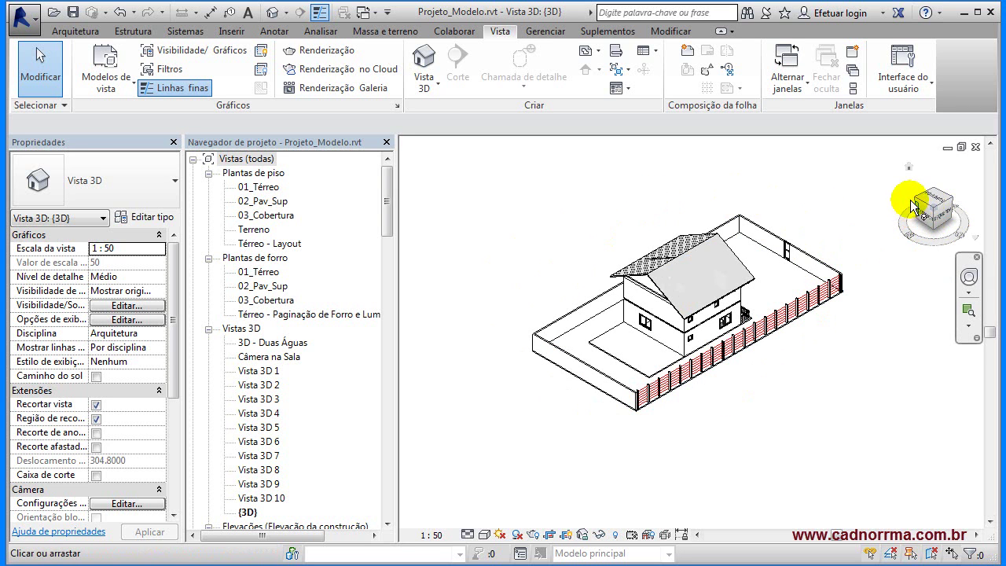
pyautogui.click(910, 170)
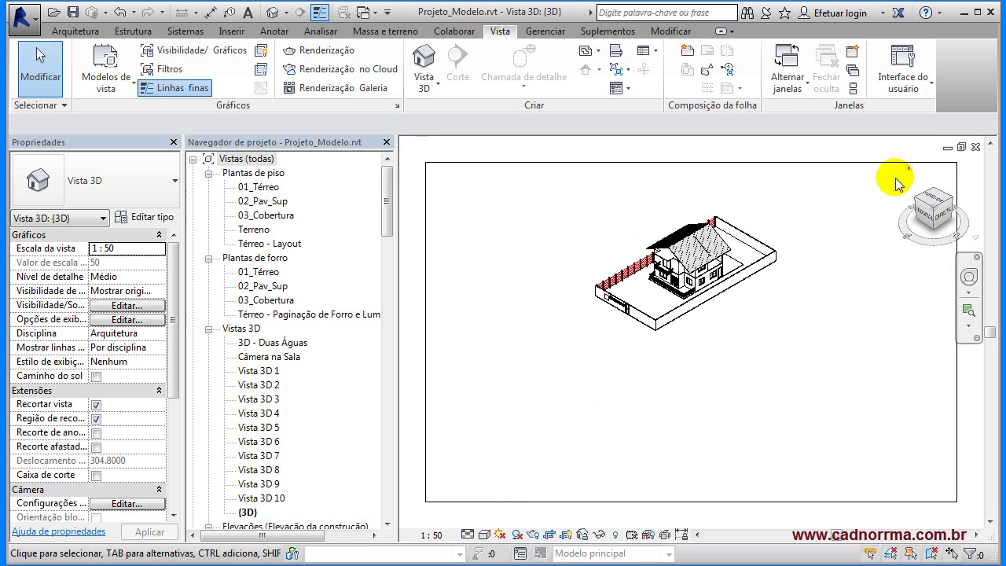
pyautogui.scroll(5, 691, 283)
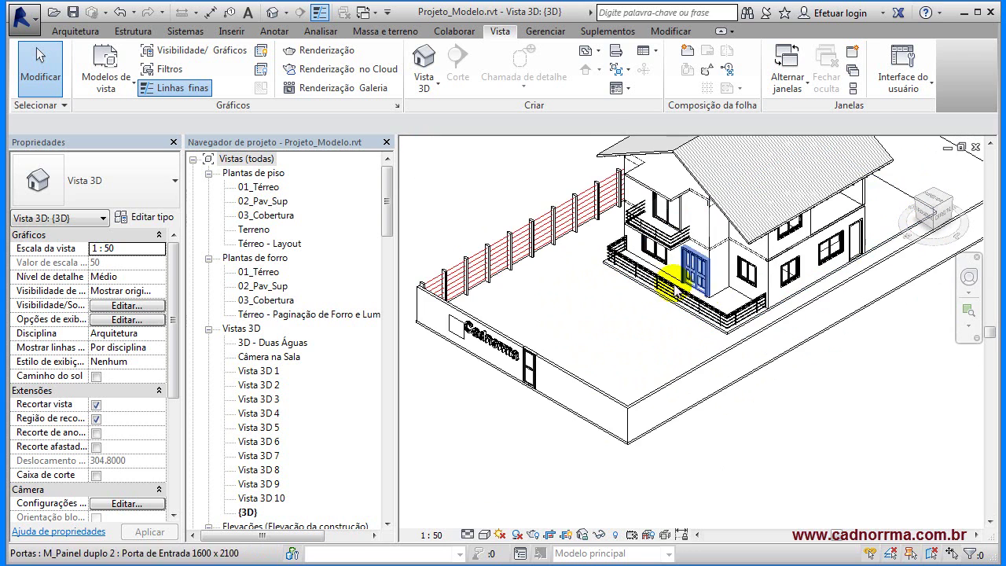
pyautogui.moveTo(661, 317); pyautogui.dragTo(627, 432, button='middle')
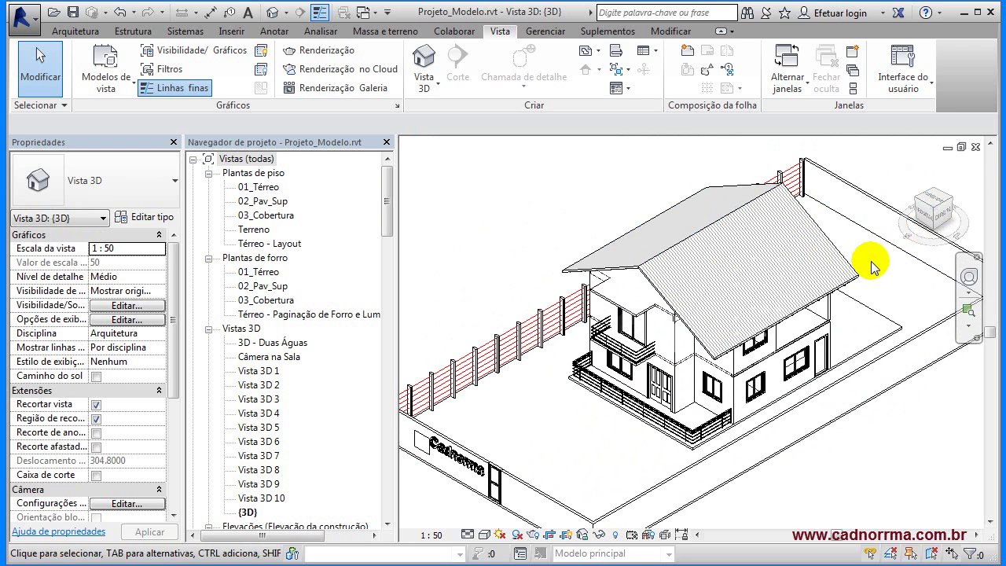
# Orient the 3D view to the 01_Térreo floor plan.
pyautogui.rightClick(927, 217)
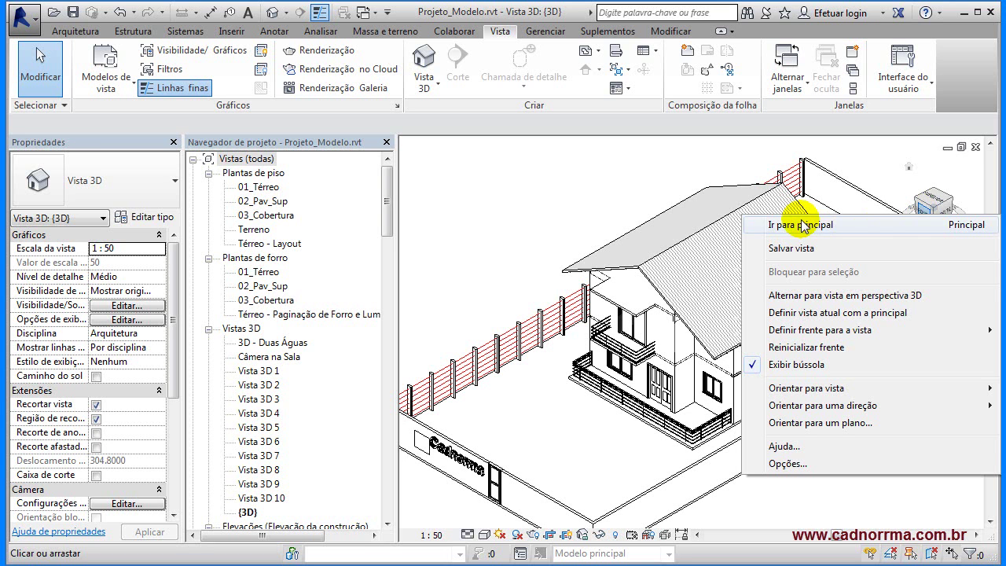
pyautogui.moveTo(832, 393)
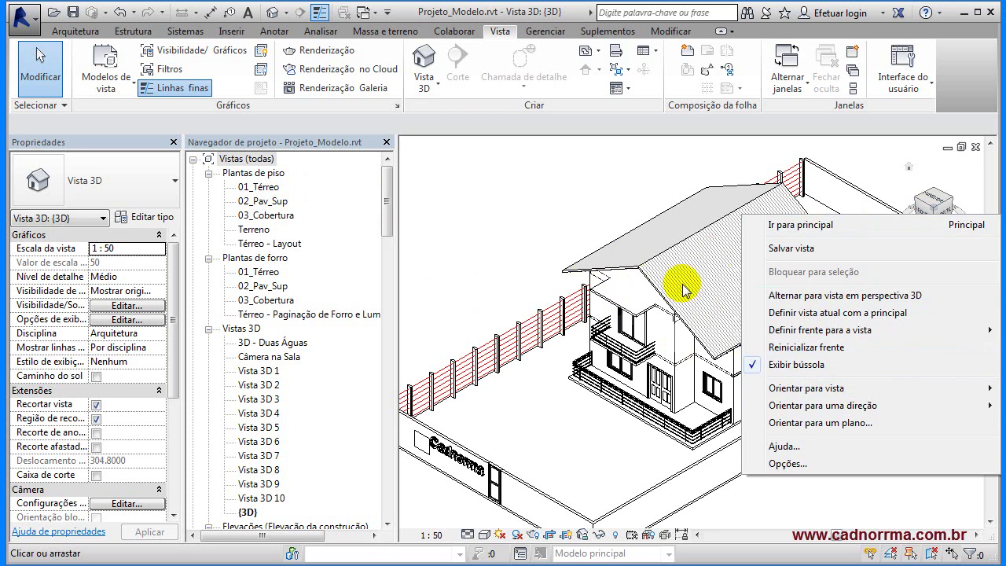
pyautogui.click(256, 189)
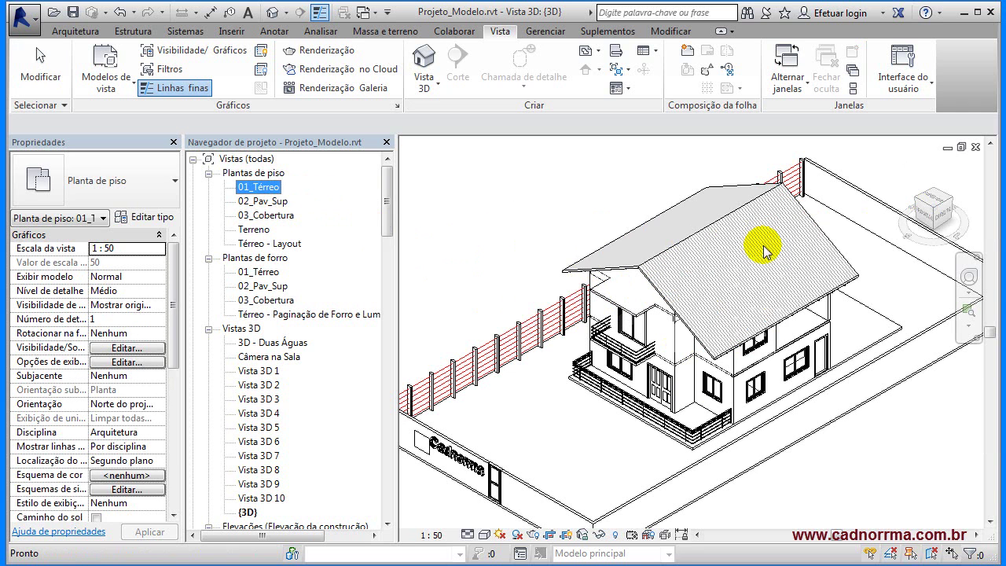
pyautogui.rightClick(921, 236)
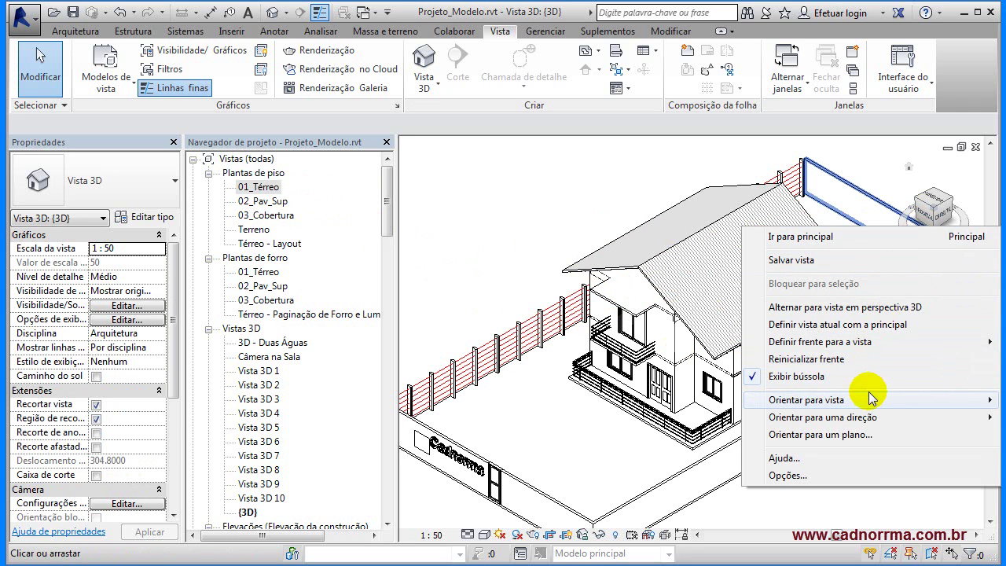
pyautogui.moveTo(870, 403)
pyautogui.moveTo(720, 405)
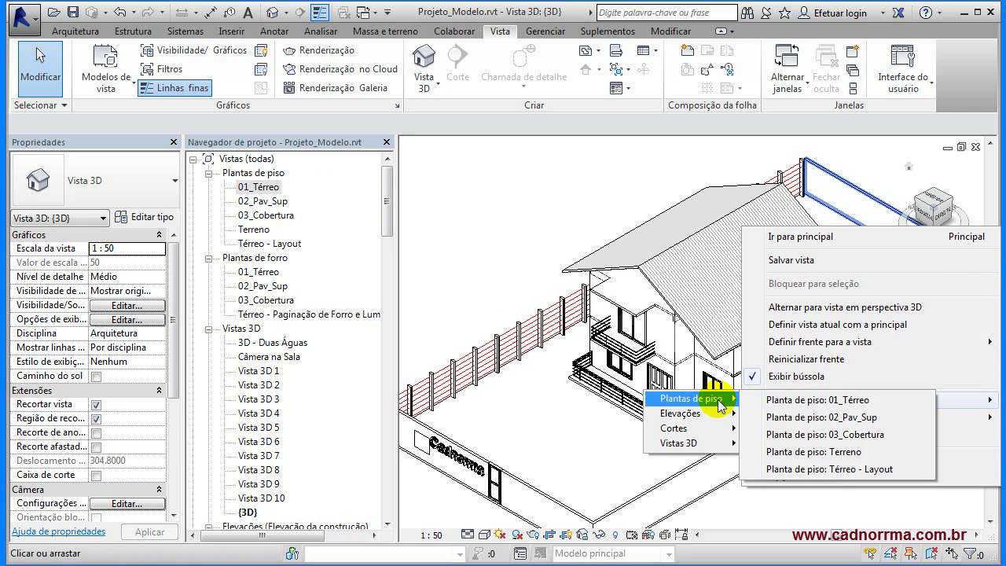
pyautogui.click(797, 403)
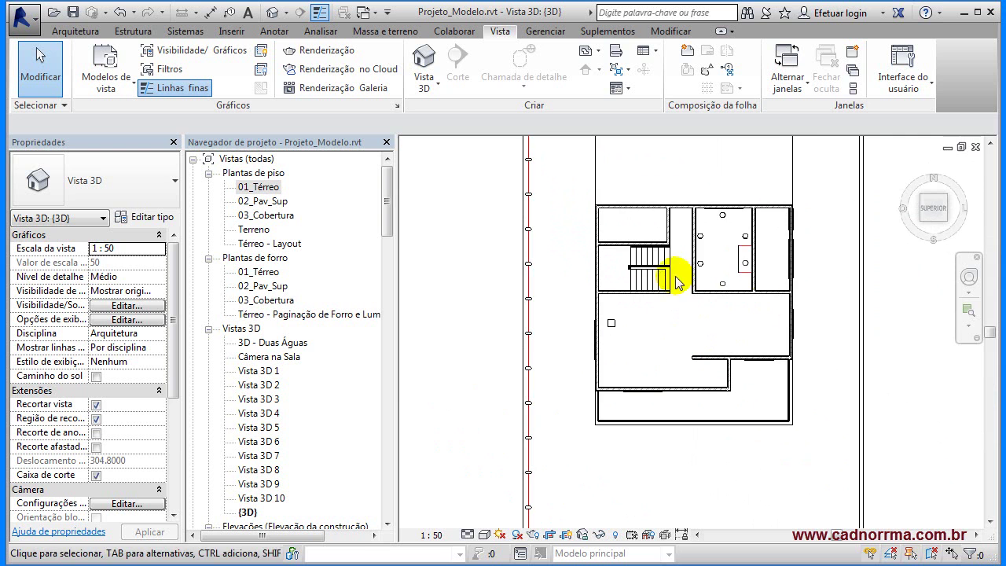
pyautogui.scroll(3, 639, 284)
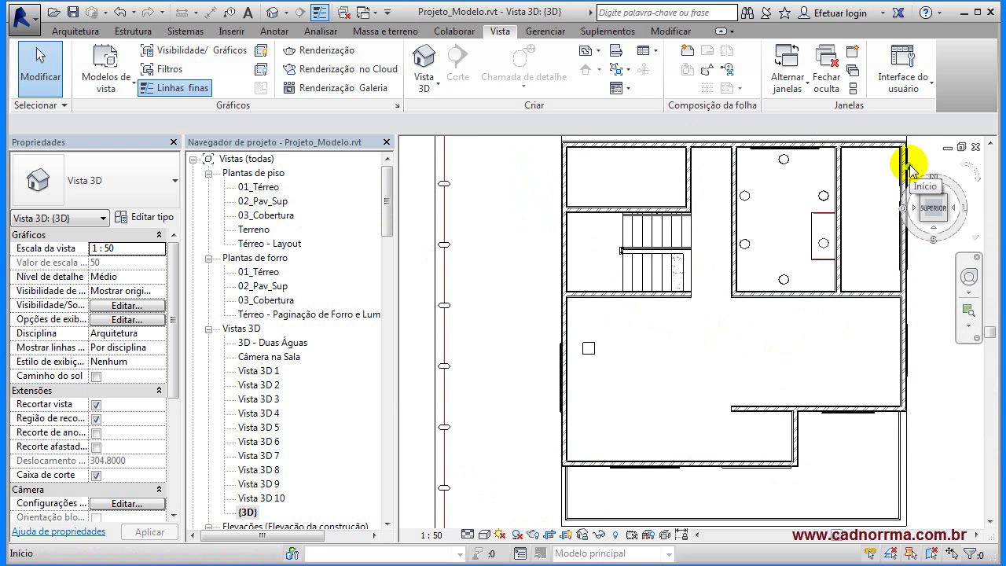
# Return the 3D view to its home orientation and turn off its section box.
pyautogui.click(910, 169)
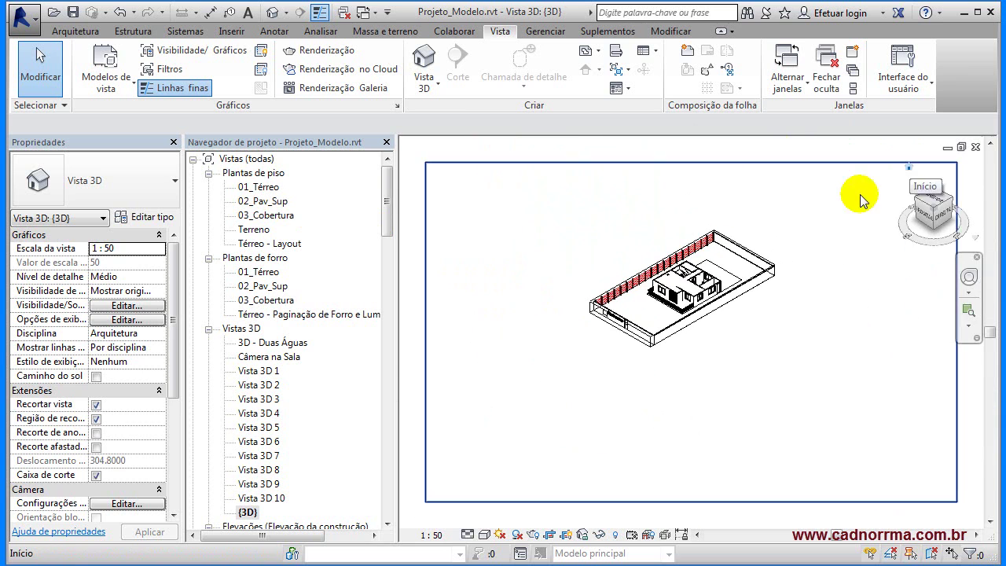
pyautogui.scroll(5, 696, 295)
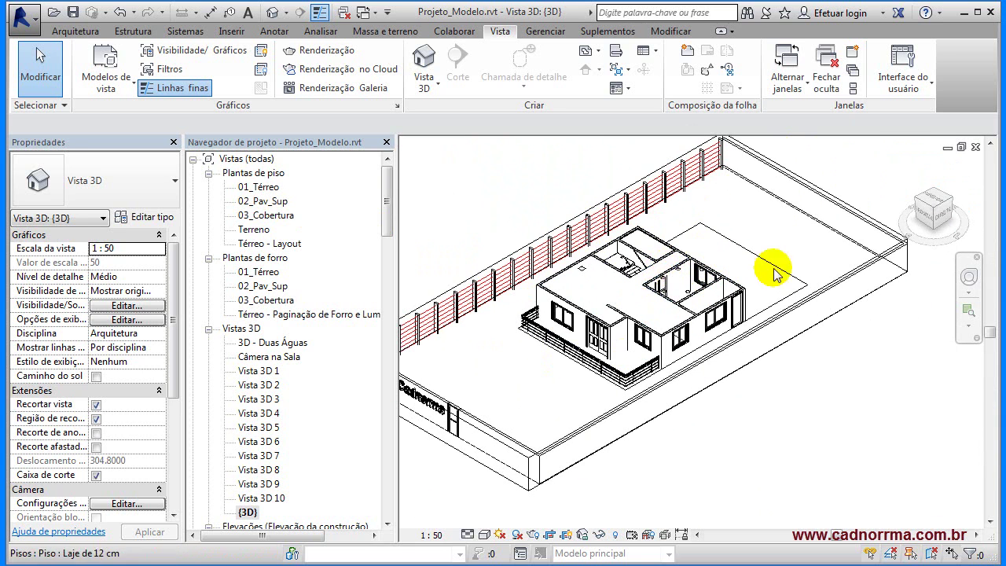
pyautogui.rightClick(925, 220)
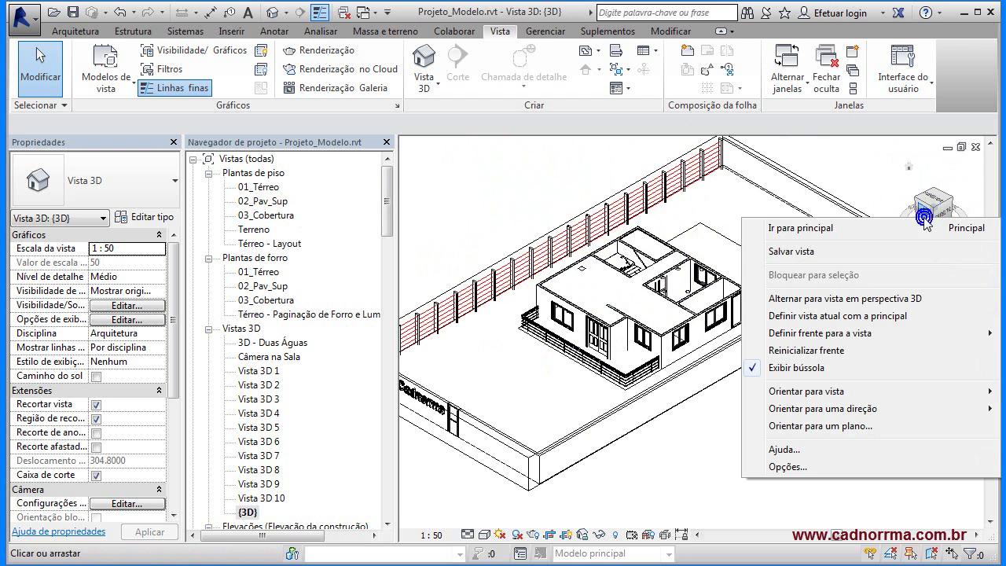
pyautogui.moveTo(861, 397)
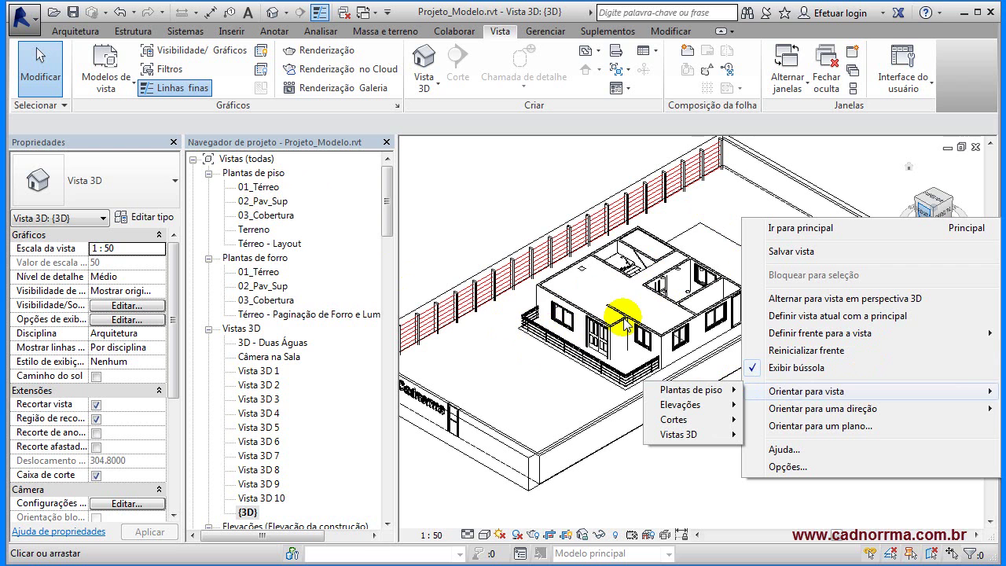
pyautogui.click(96, 477)
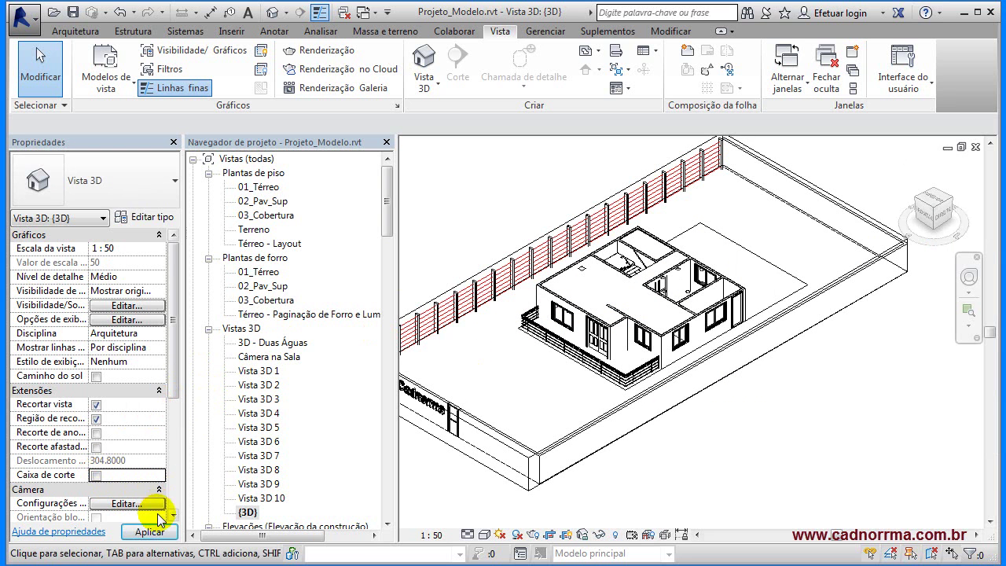
pyautogui.click(155, 533)
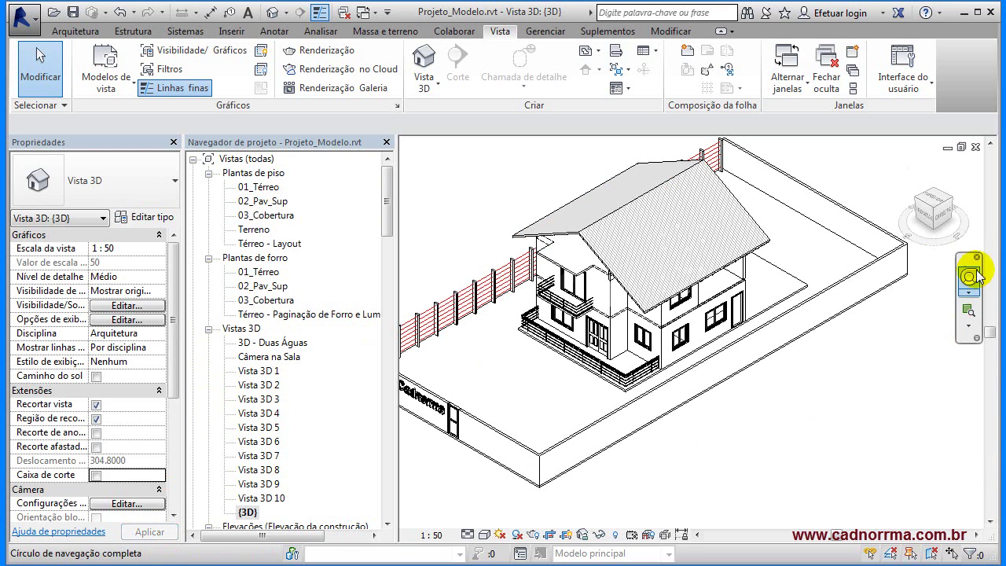
# Review the available direction orientations and the options for orienting the view to a plane, without applying any.
pyautogui.rightClick(930, 221)
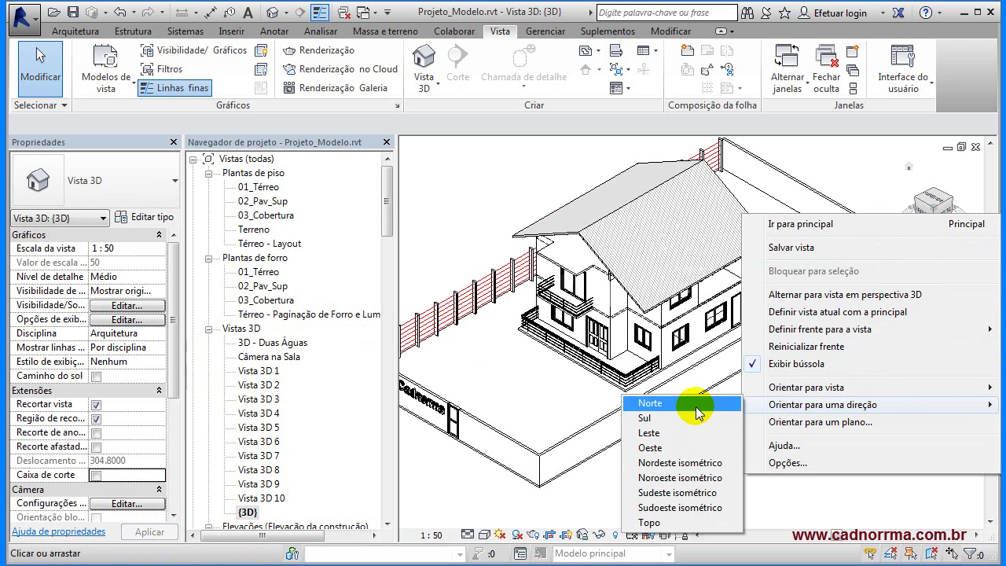
pyautogui.click(839, 175)
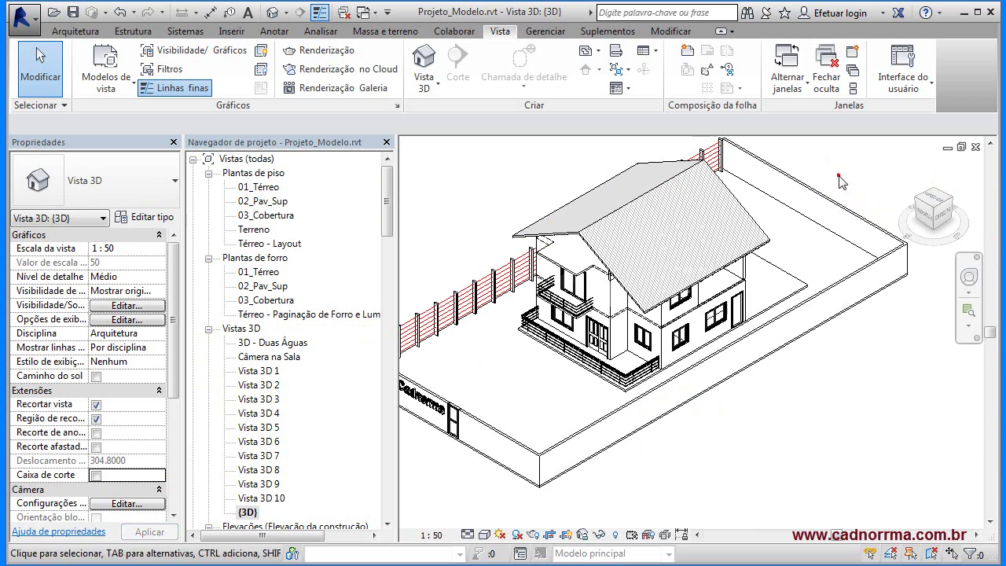
pyautogui.rightClick(915, 226)
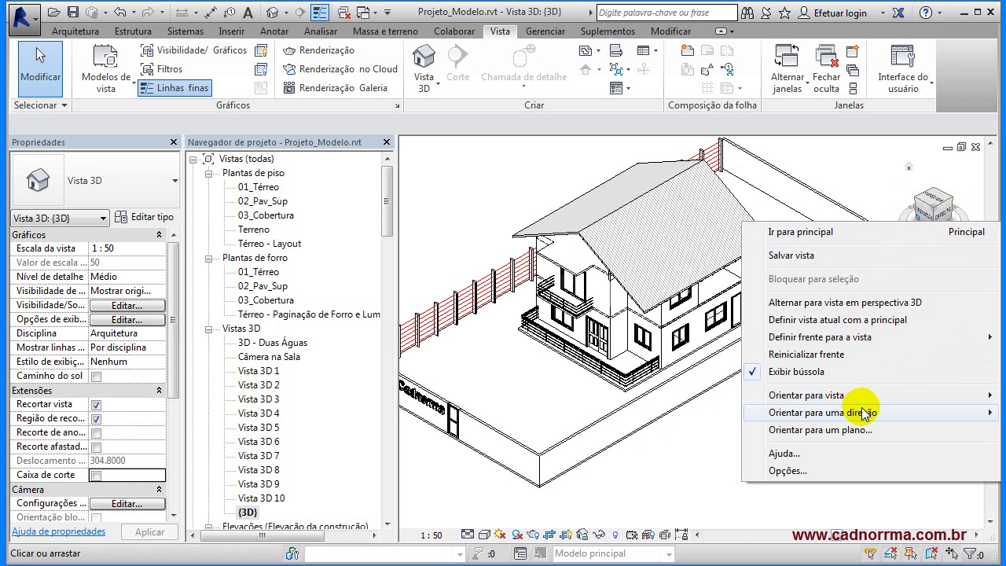
pyautogui.moveTo(865, 413)
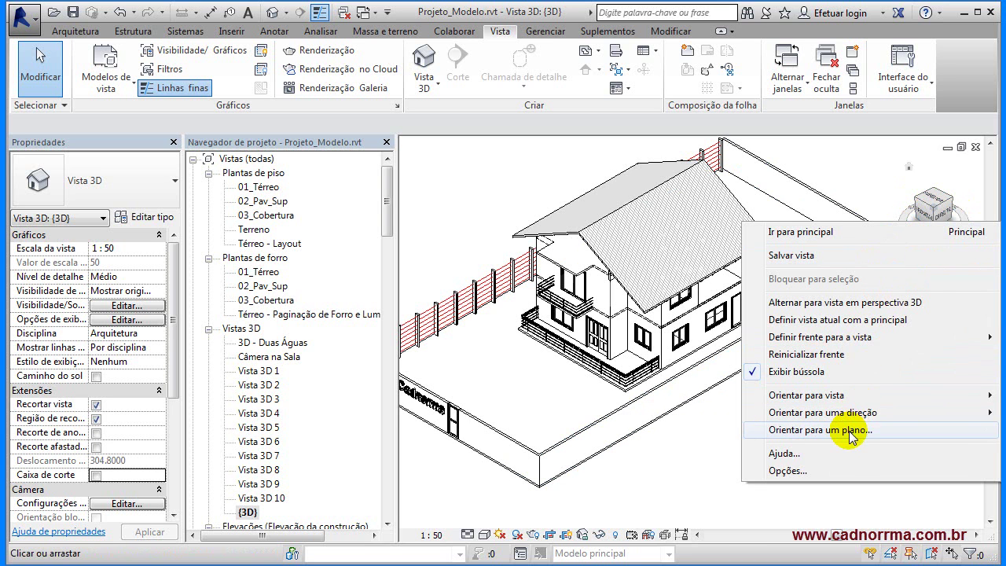
pyautogui.click(838, 434)
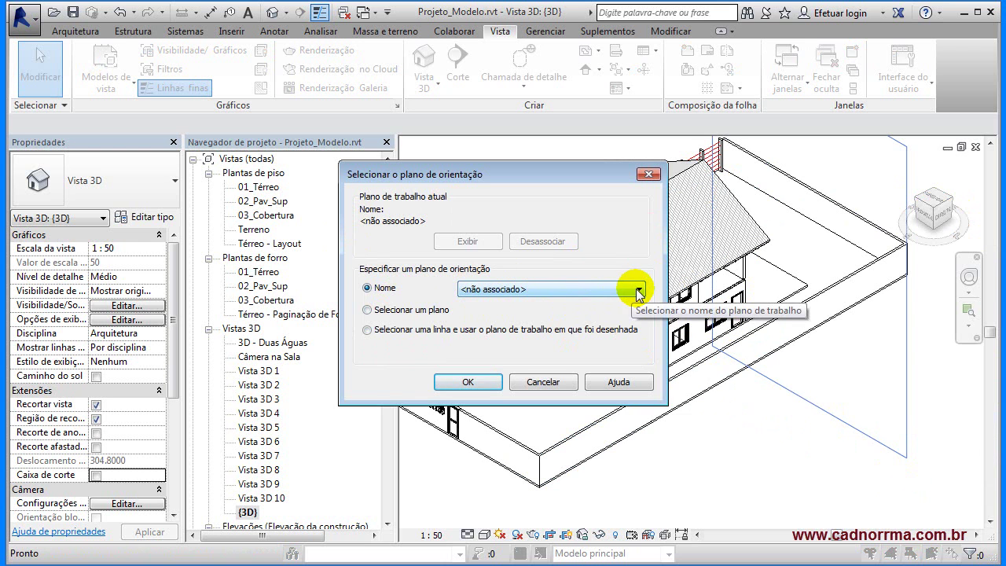
pyautogui.click(366, 310)
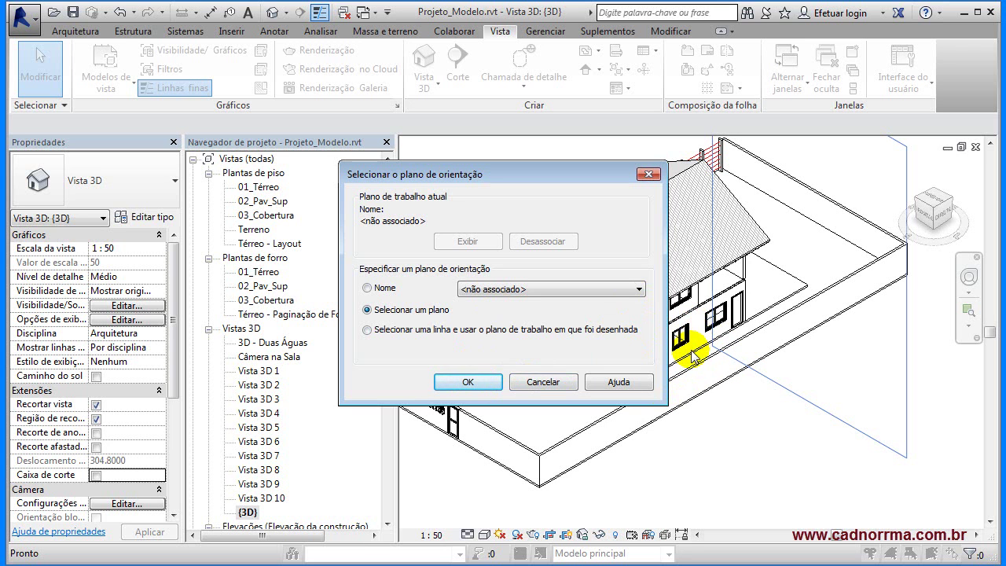
pyautogui.click(367, 330)
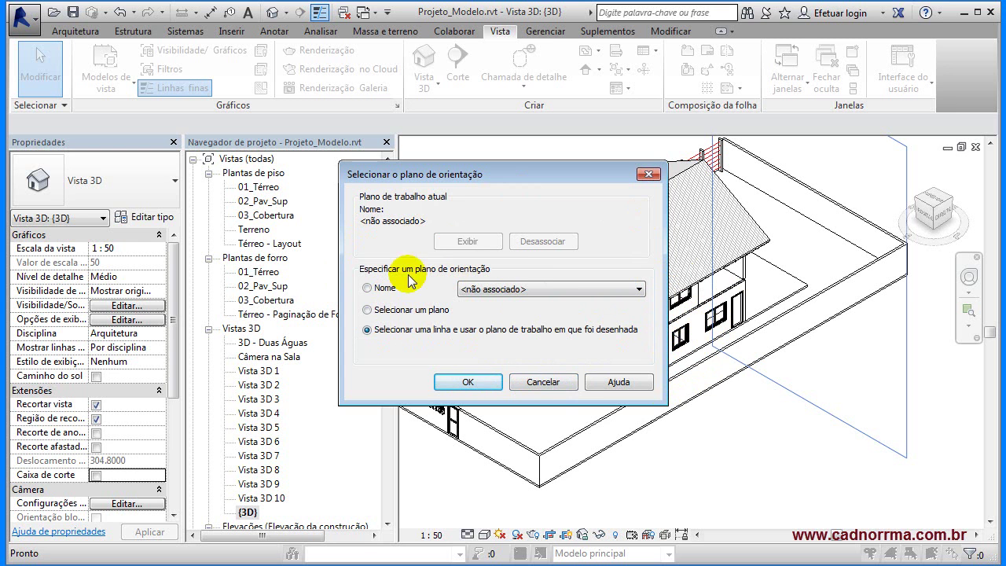
pyautogui.click(542, 381)
# Save the current home orientation as a new 3D view named Ortogonal 3D 1.
pyautogui.rightClick(919, 224)
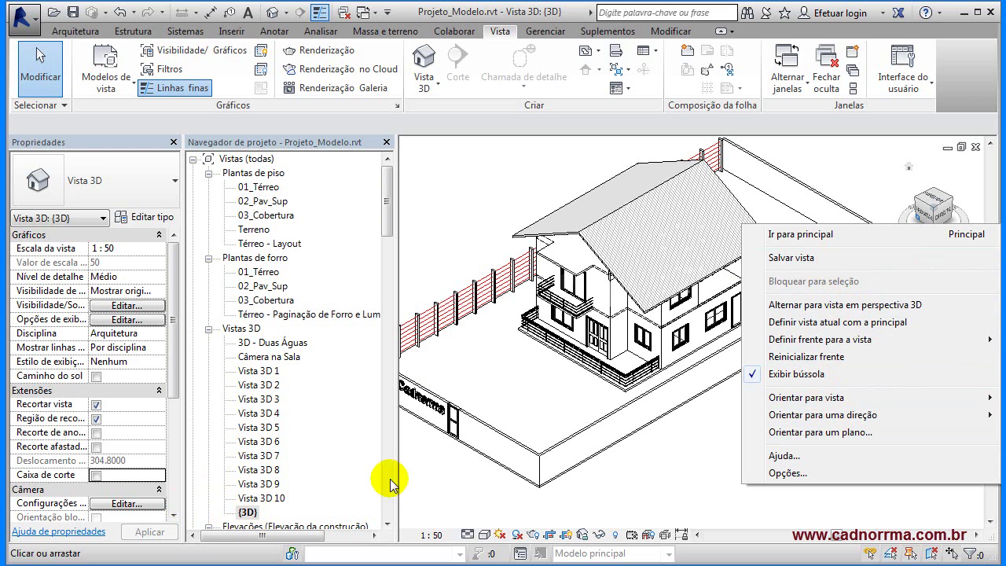
pyautogui.click(791, 258)
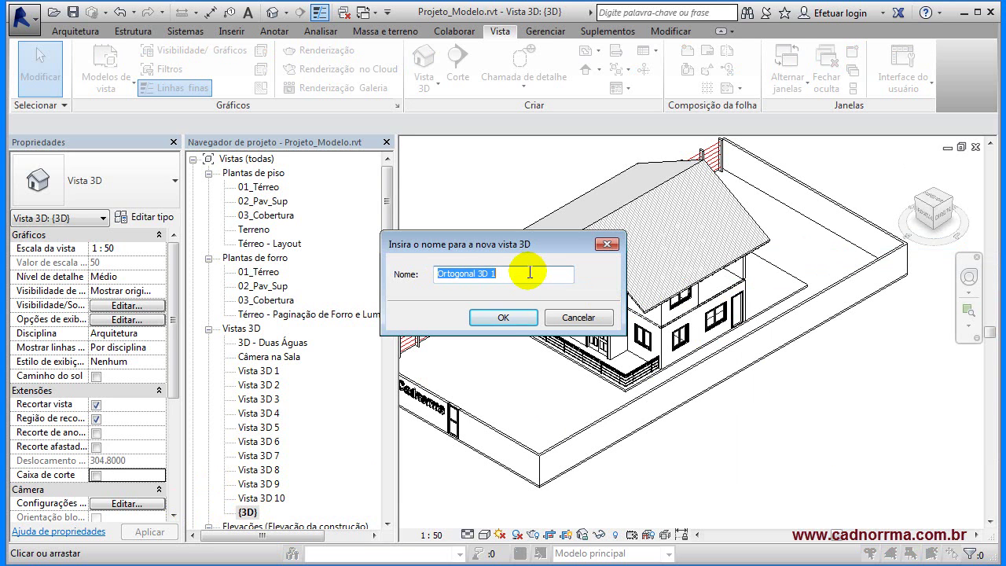
pyautogui.click(503, 317)
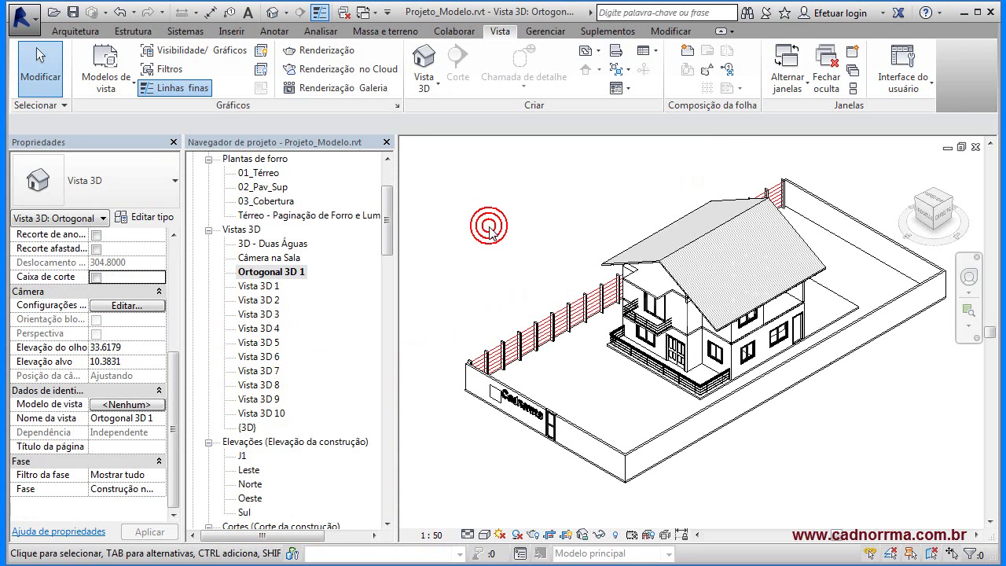
pyautogui.click(267, 271)
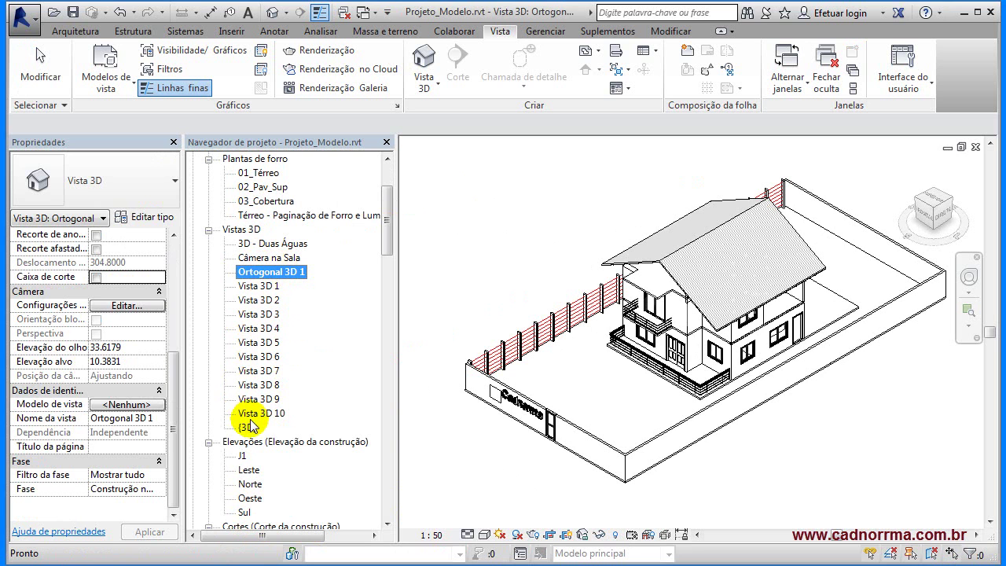
pyautogui.rightClick(916, 213)
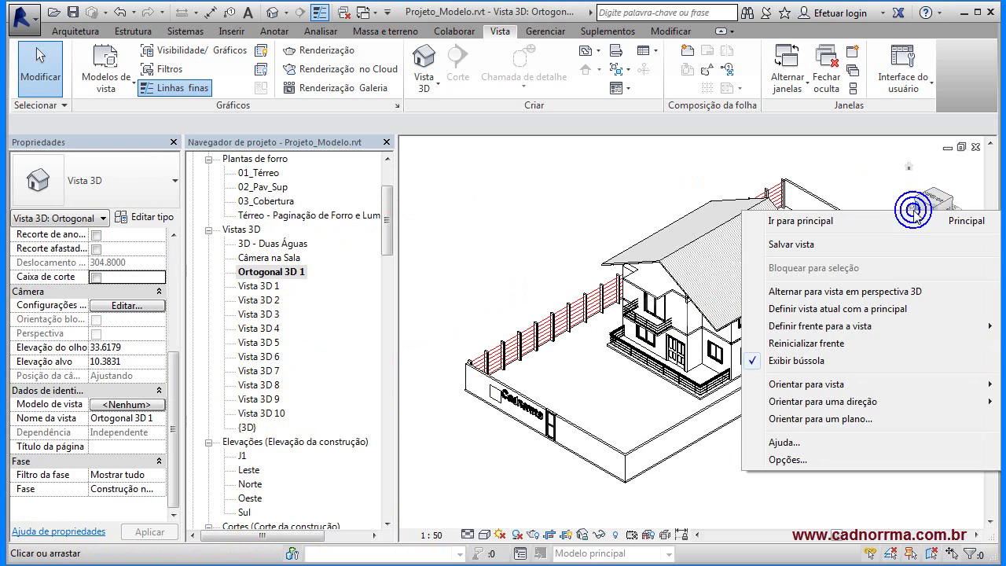
pyautogui.click(815, 245)
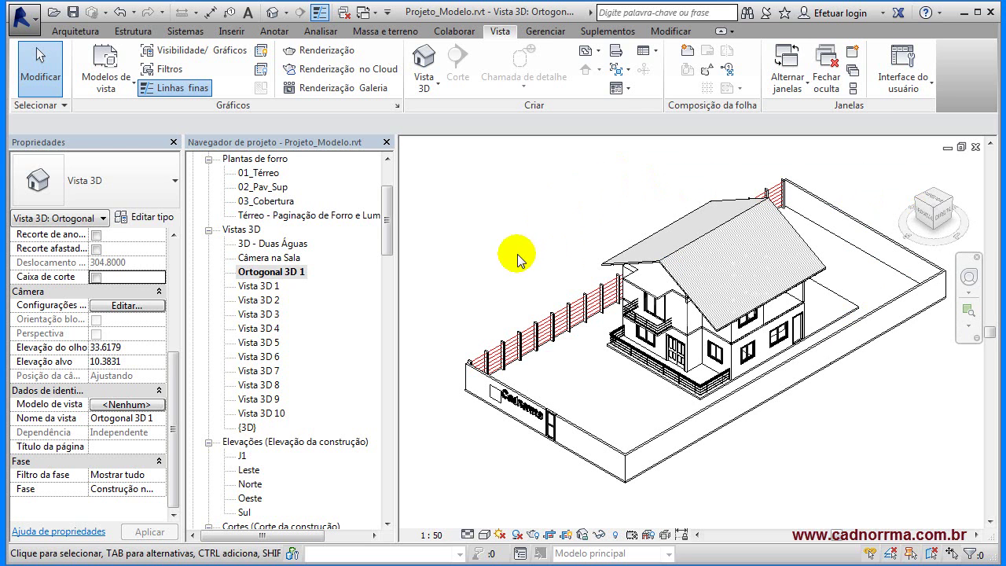
# Compare the {3D} and Ortogonal 3D 1 views and switch Ortogonal 3D 1 to a 3D perspective view.
pyautogui.click(247, 428)
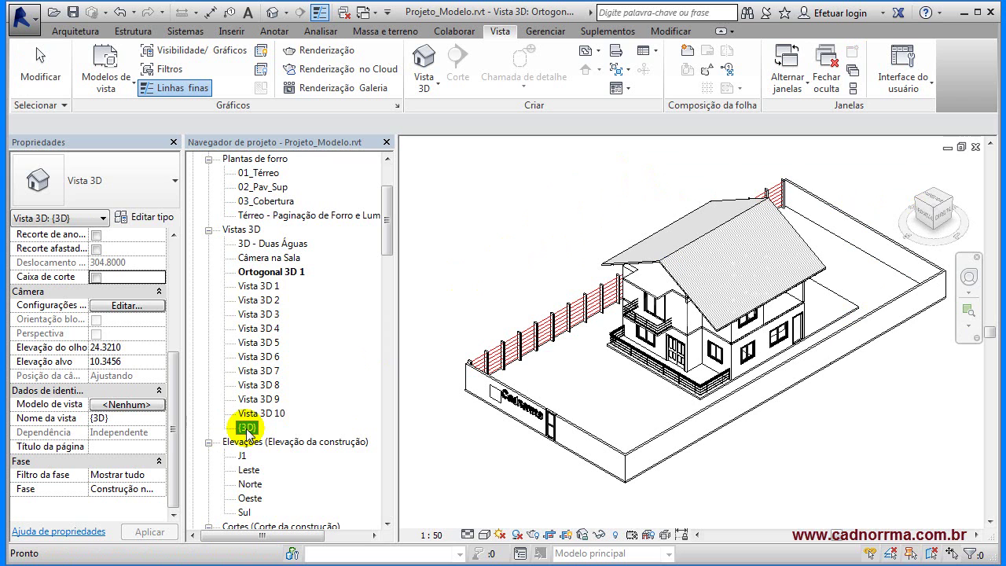
pyautogui.click(280, 273)
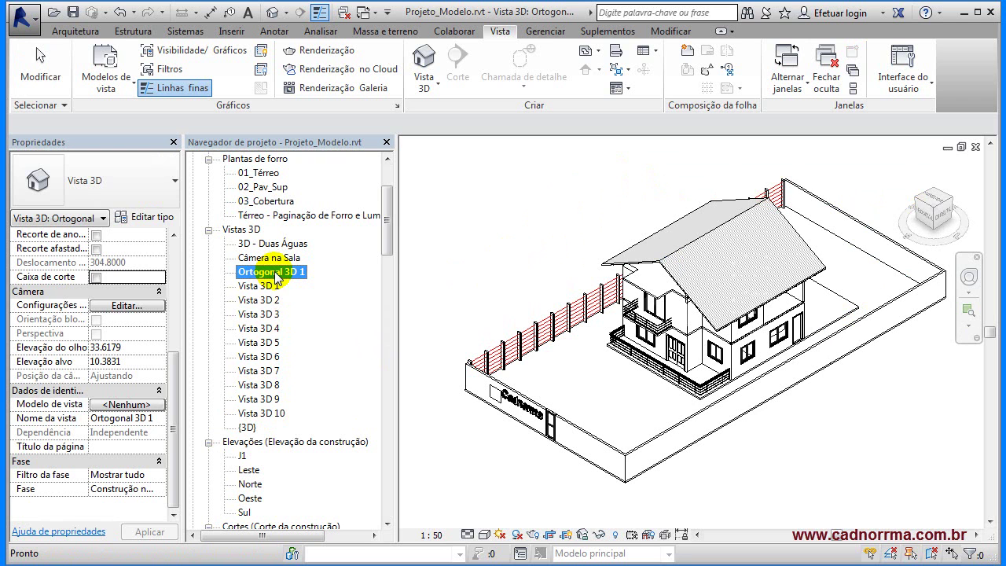
pyautogui.moveTo(915, 230); pyautogui.dragTo(908, 226)
pyautogui.rightClick(908, 226)
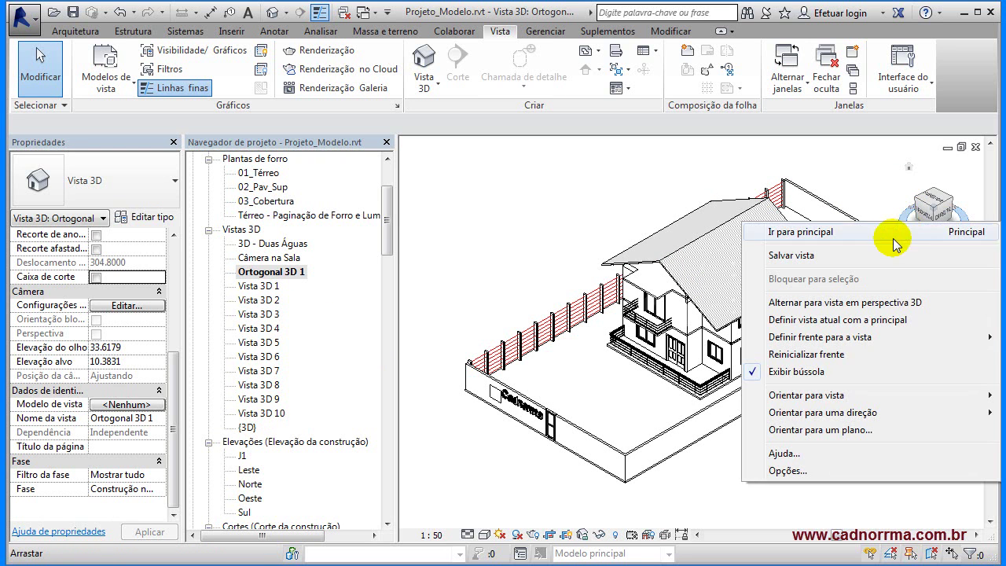
pyautogui.click(884, 308)
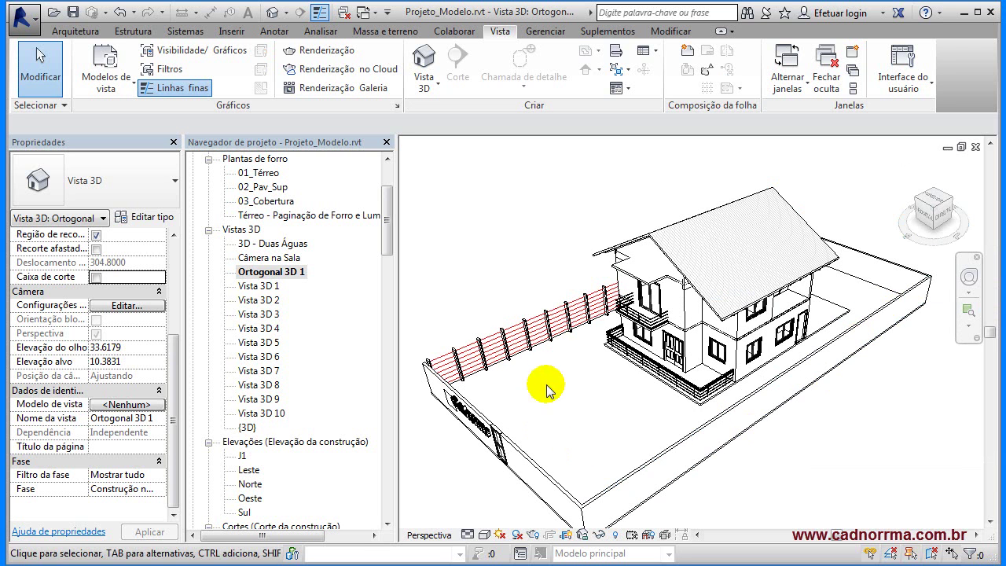
# Orbit the house in the perspective view and switch Ortogonal 3D 1 back to a parallel 3D view.
pyautogui.moveTo(520, 278); pyautogui.dragTo(534, 249, button='middle')
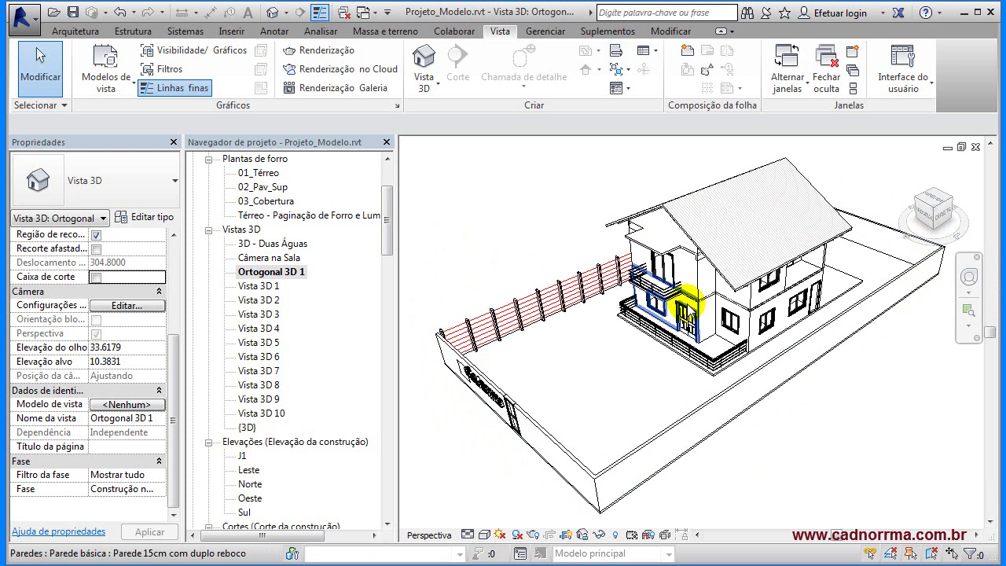
pyautogui.keyDown('shift'); pyautogui.moveTo(729, 438); pyautogui.dragTo(427, 281, button='middle'); pyautogui.keyUp('shift')
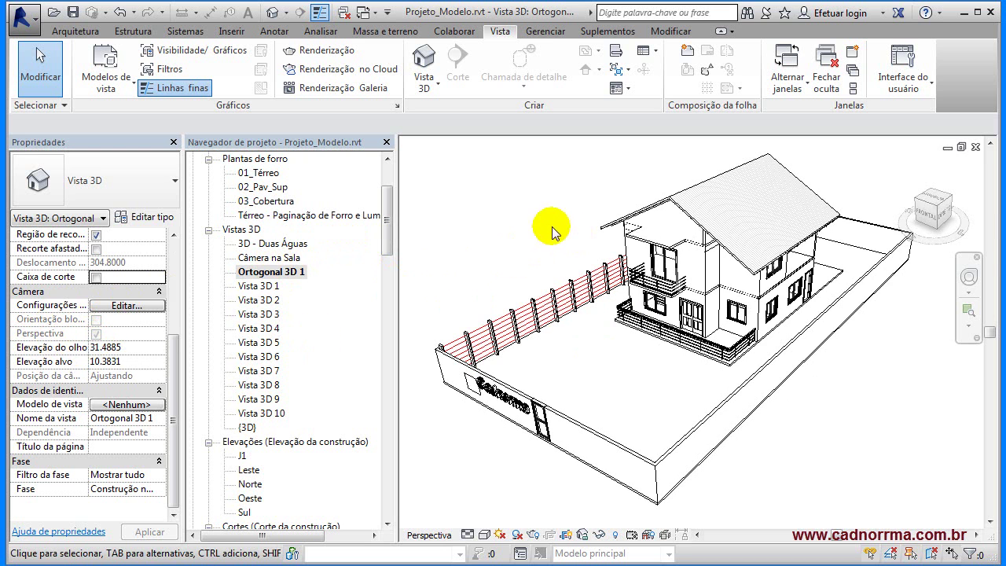
pyautogui.rightClick(926, 233)
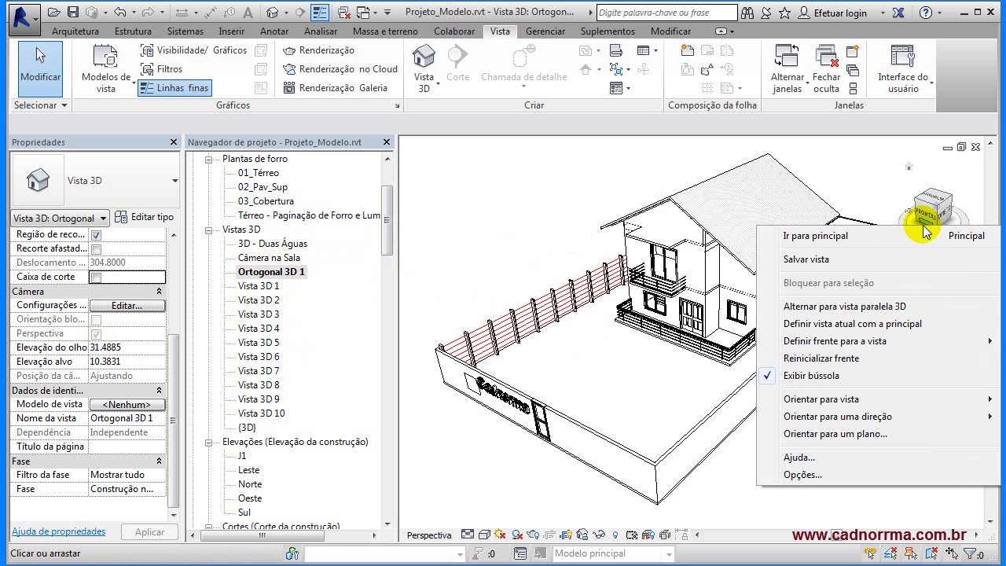
pyautogui.click(874, 306)
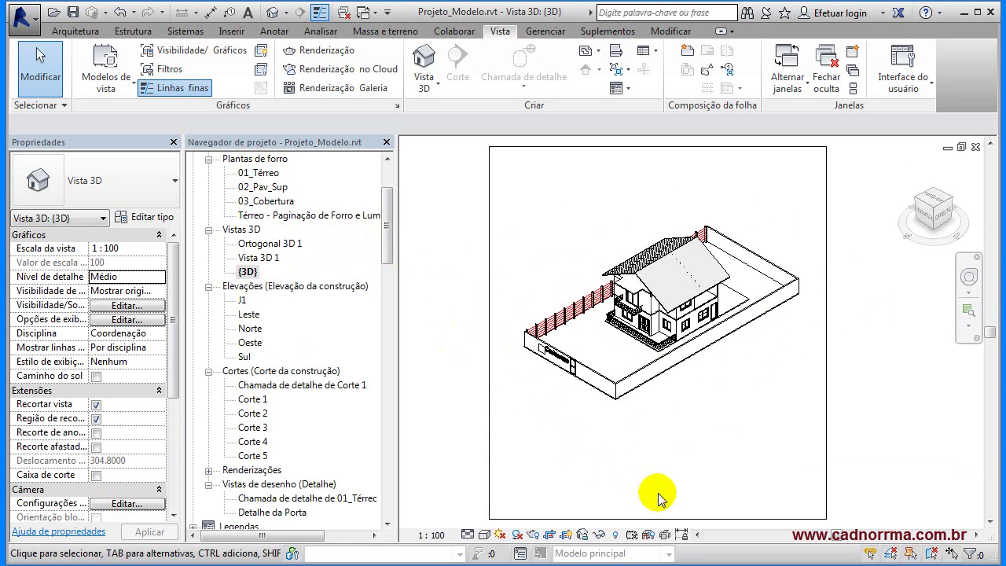
# Tighten the {3D} view's crop region around the house by bringing its upper and lower edges inward.
pyautogui.click(681, 519)
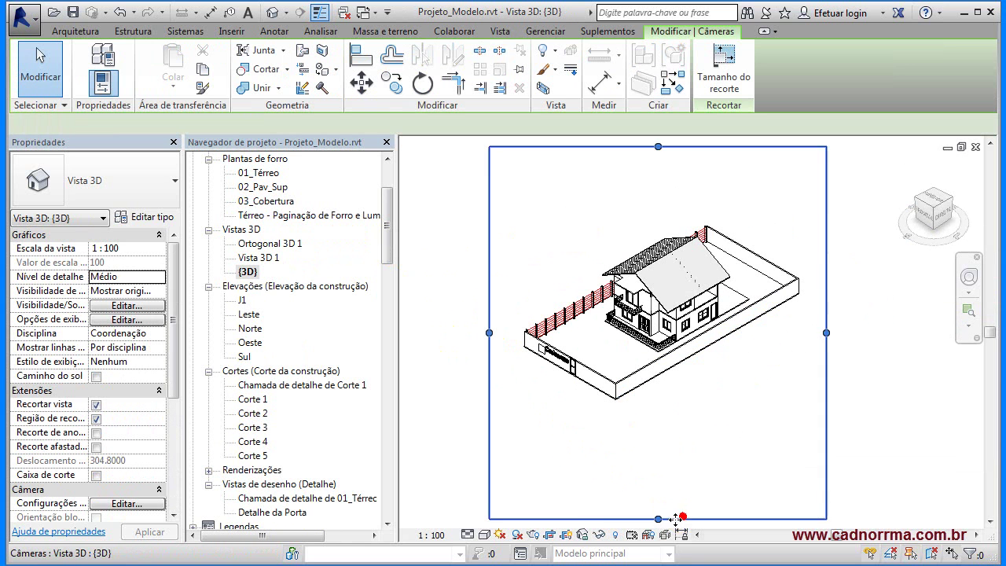
pyautogui.moveTo(657, 520); pyautogui.dragTo(653, 417)
pyautogui.moveTo(658, 146); pyautogui.dragTo(658, 195)
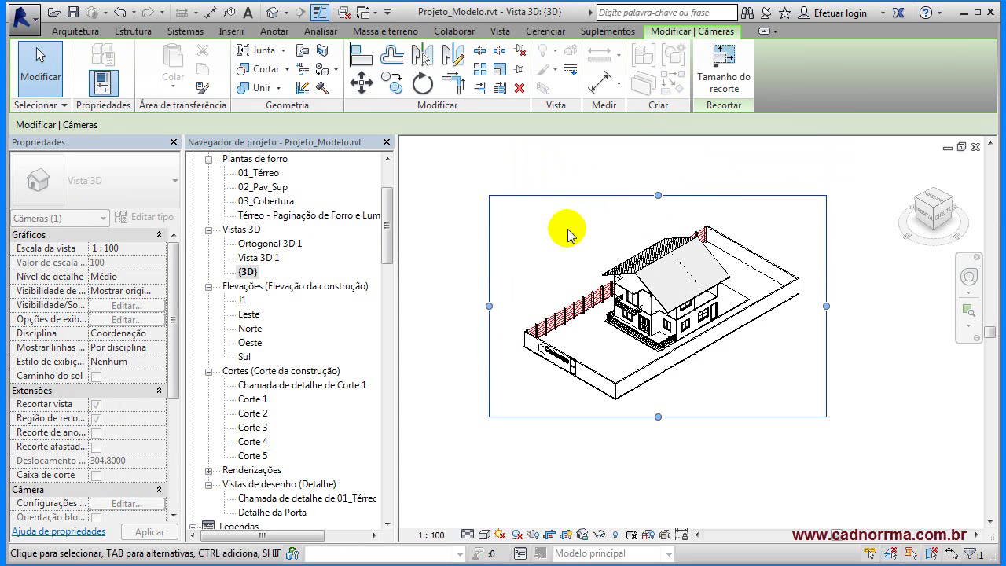
pyautogui.click(460, 215)
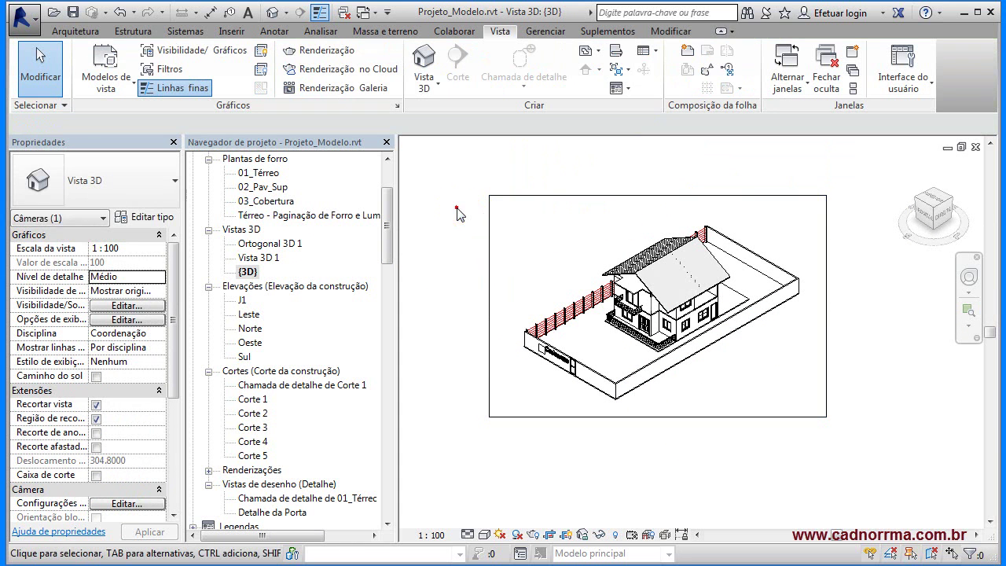
# Show the camera of the {3D} view and tile the open view windows.
pyautogui.click(248, 272)
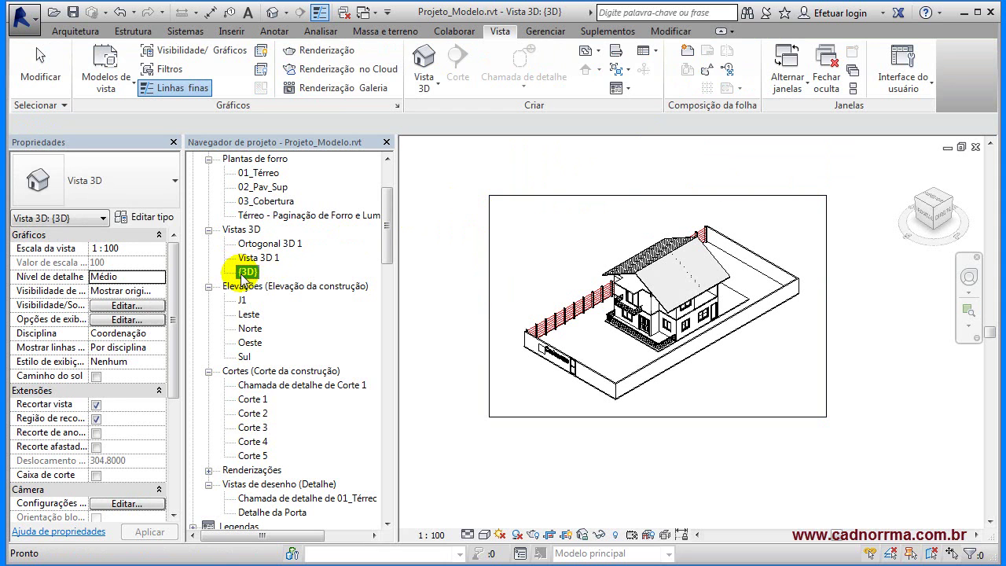
pyautogui.rightClick(246, 272)
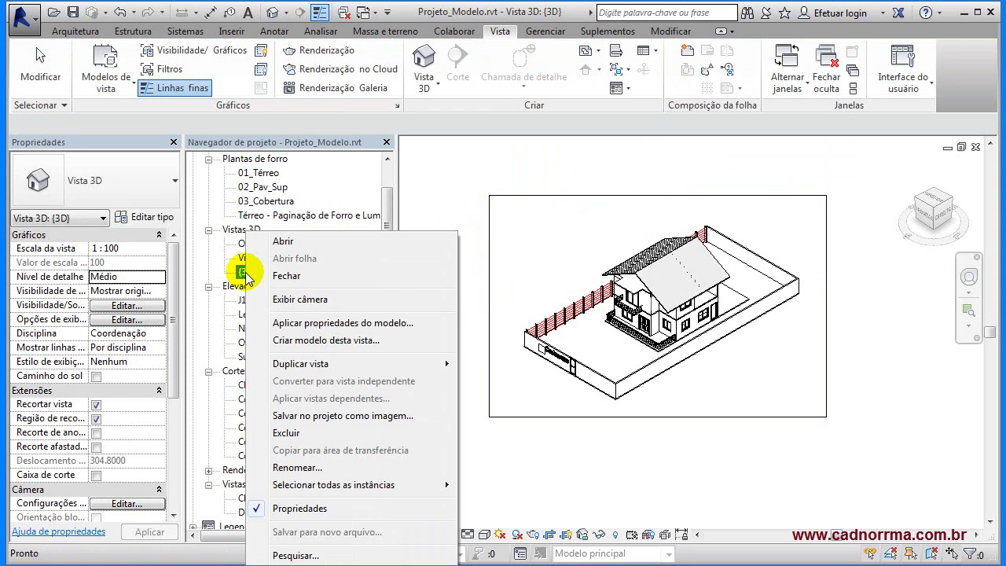
pyautogui.click(299, 299)
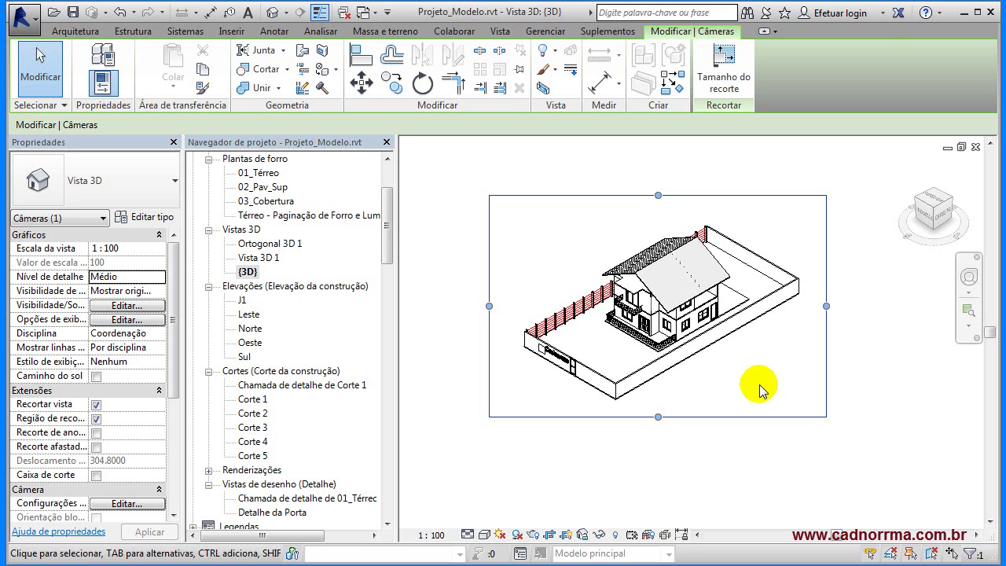
pyautogui.click(500, 31)
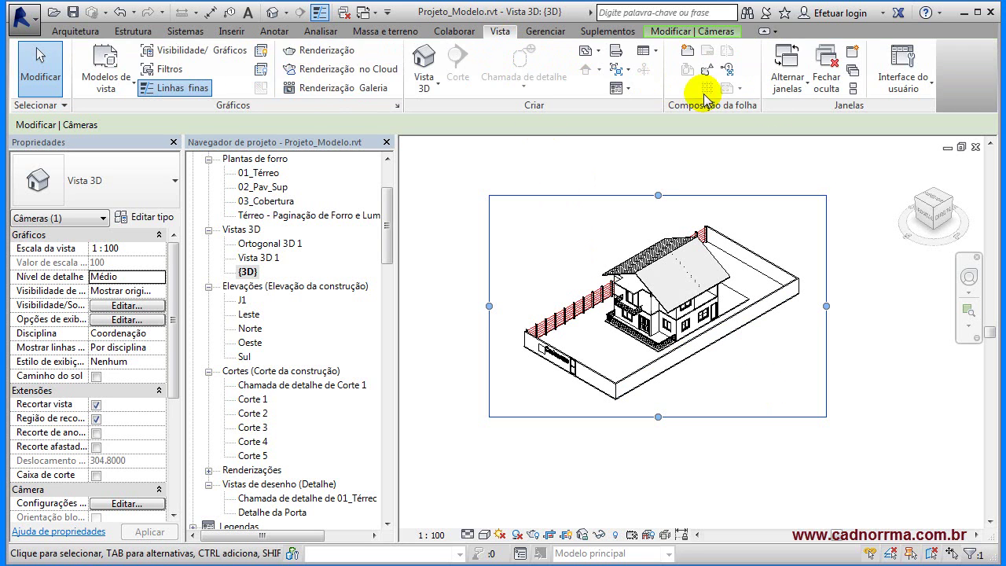
pyautogui.click(853, 88)
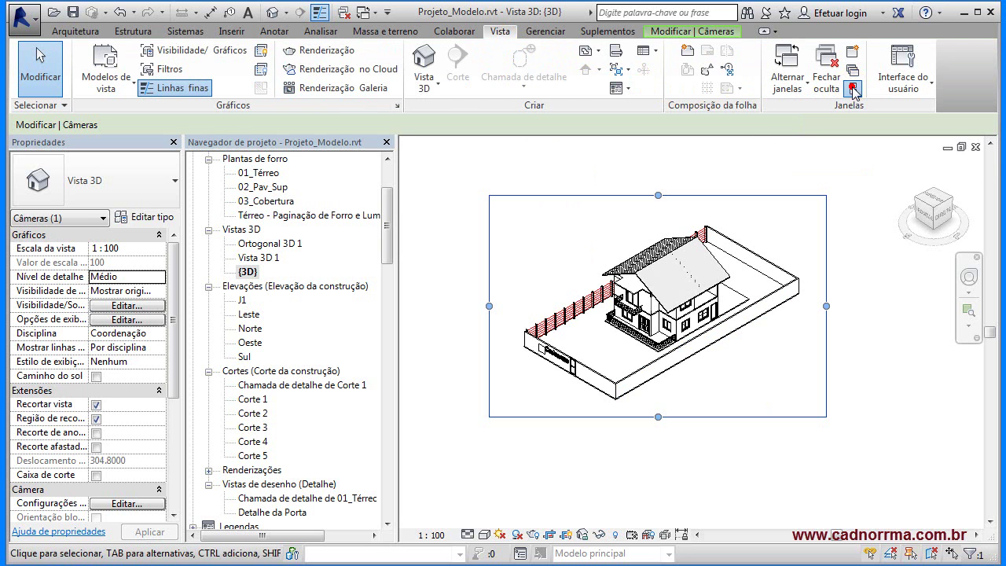
# Enlarge the crop region of the perspective view Vista 3D 1 outward on all four sides of the house.
pyautogui.click(820, 280)
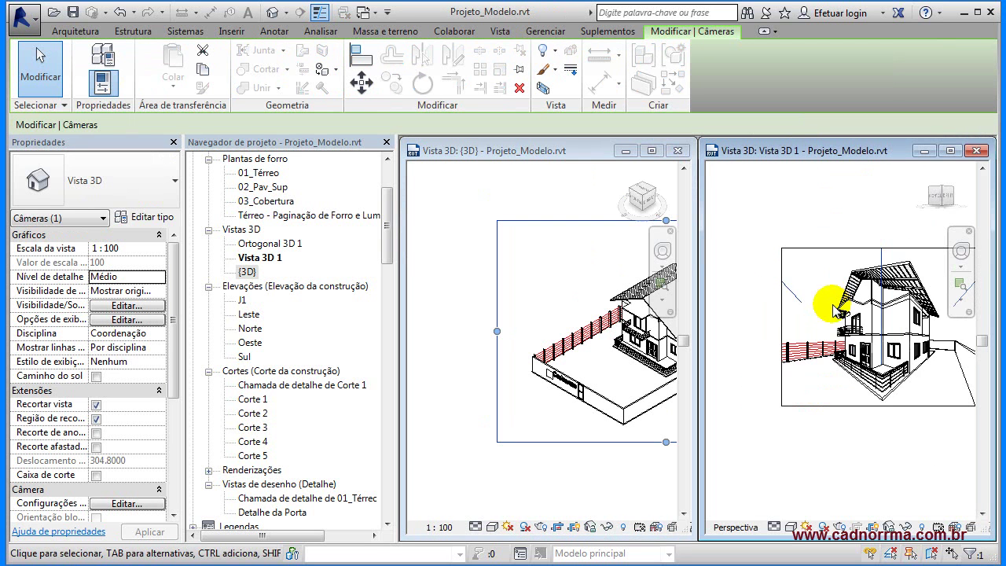
pyautogui.scroll(-3, 835, 309)
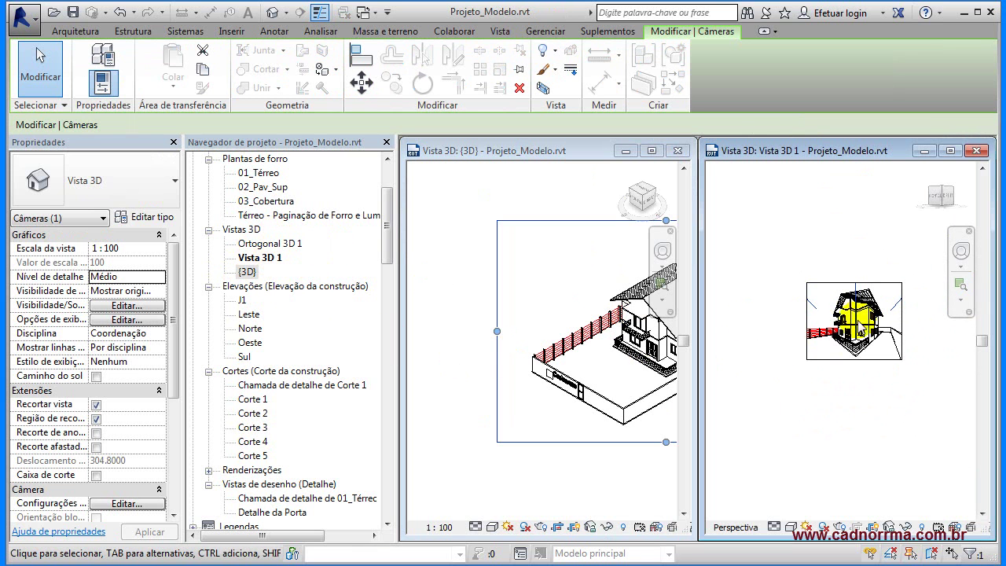
pyautogui.click(861, 283)
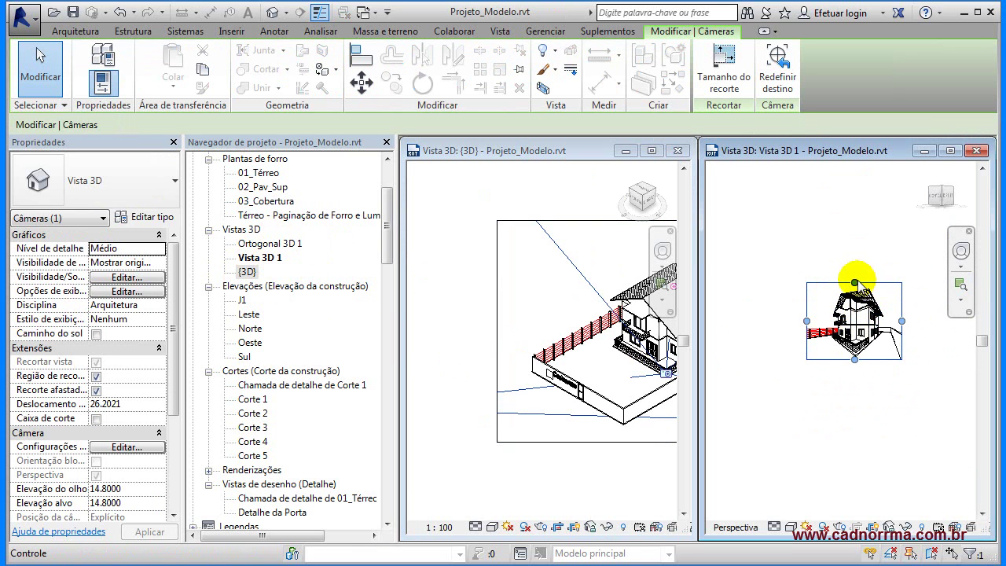
pyautogui.moveTo(849, 218); pyautogui.dragTo(850, 212)
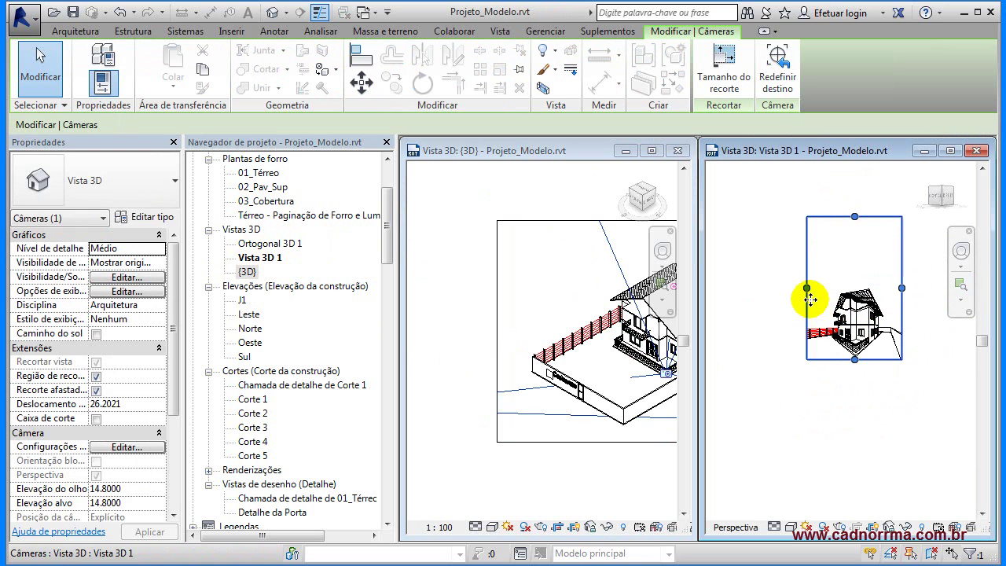
pyautogui.moveTo(804, 287); pyautogui.dragTo(747, 290)
pyautogui.moveTo(826, 360); pyautogui.dragTo(824, 401)
pyautogui.moveTo(903, 309); pyautogui.dragTo(941, 307)
pyautogui.click(739, 198)
pyautogui.click(747, 267)
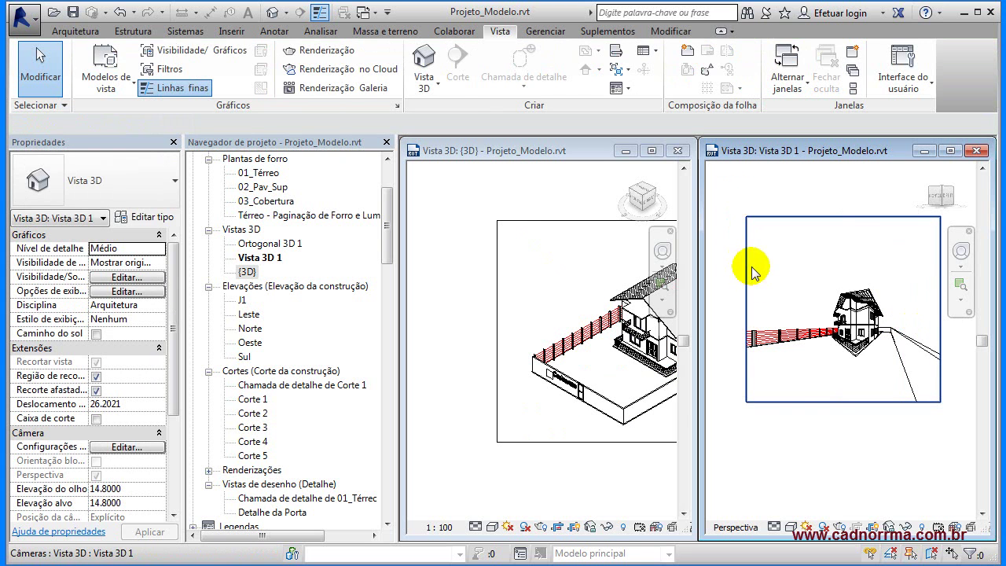
# Select the crop region of Vista 3D 1 and examine its camera in the {3D} view.
pyautogui.click(750, 269)
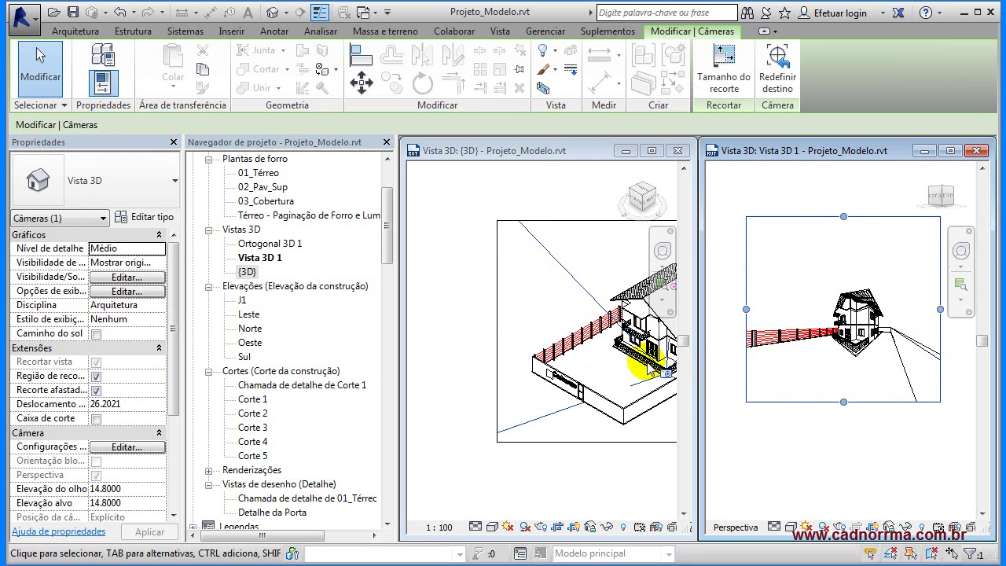
pyautogui.click(494, 314)
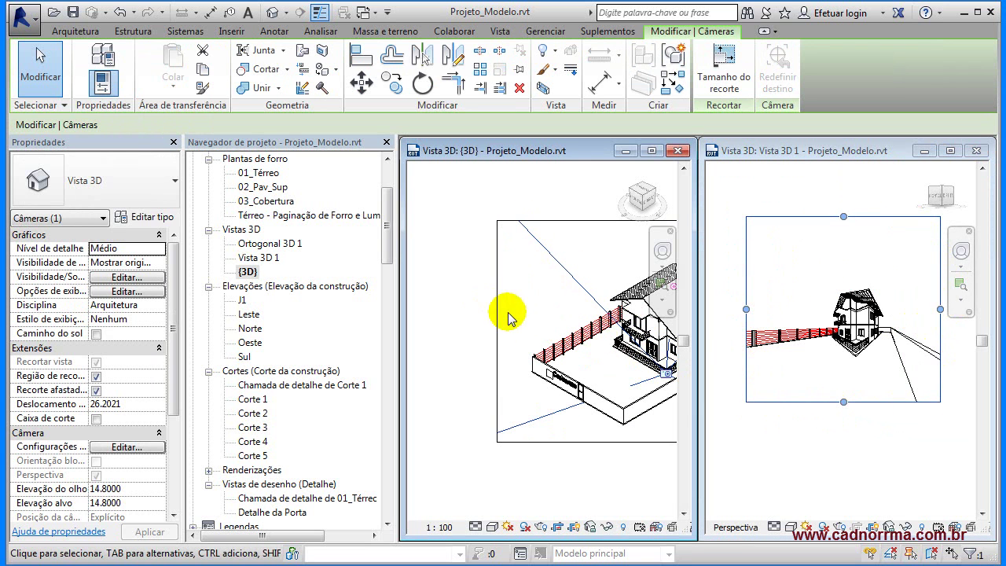
pyautogui.moveTo(543, 307); pyautogui.dragTo(477, 309, button='middle')
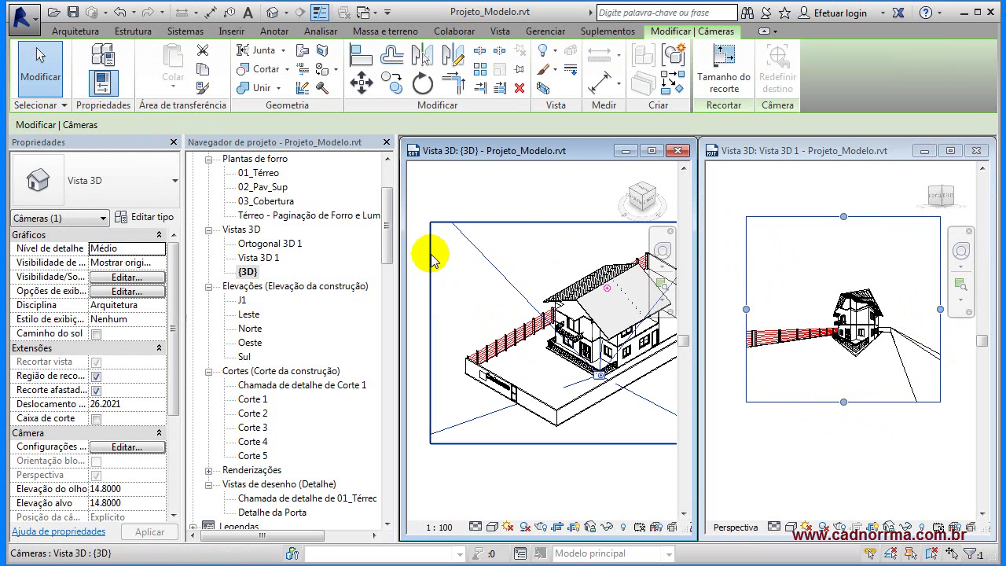
# Select the {3D} view's crop region and examine its camera's field of view in Vista 3D 1.
pyautogui.click(431, 256)
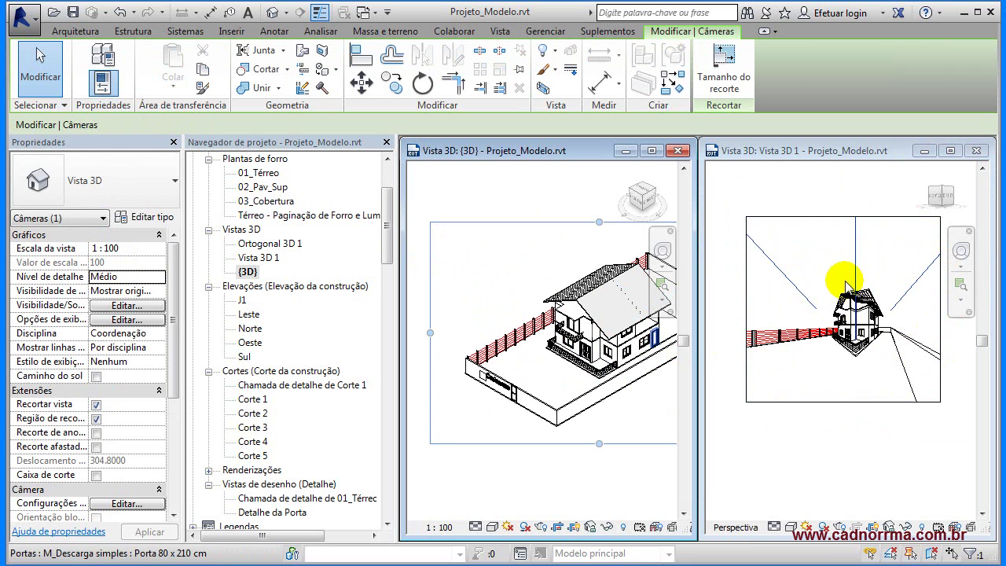
pyautogui.scroll(1, 840, 281)
pyautogui.scroll(-2, 839, 281)
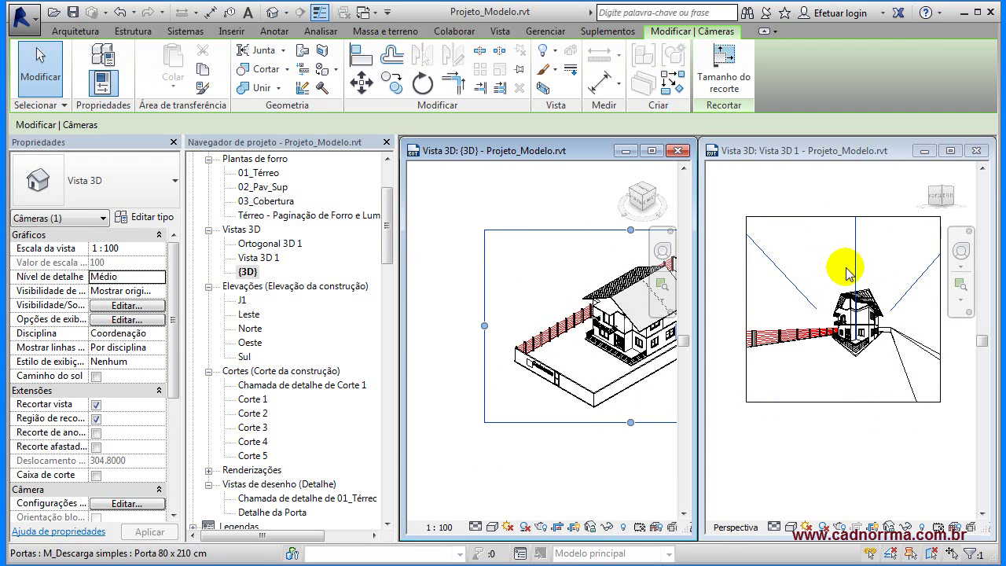
pyautogui.click(541, 444)
pyautogui.moveTo(539, 443); pyautogui.dragTo(469, 443, button='middle')
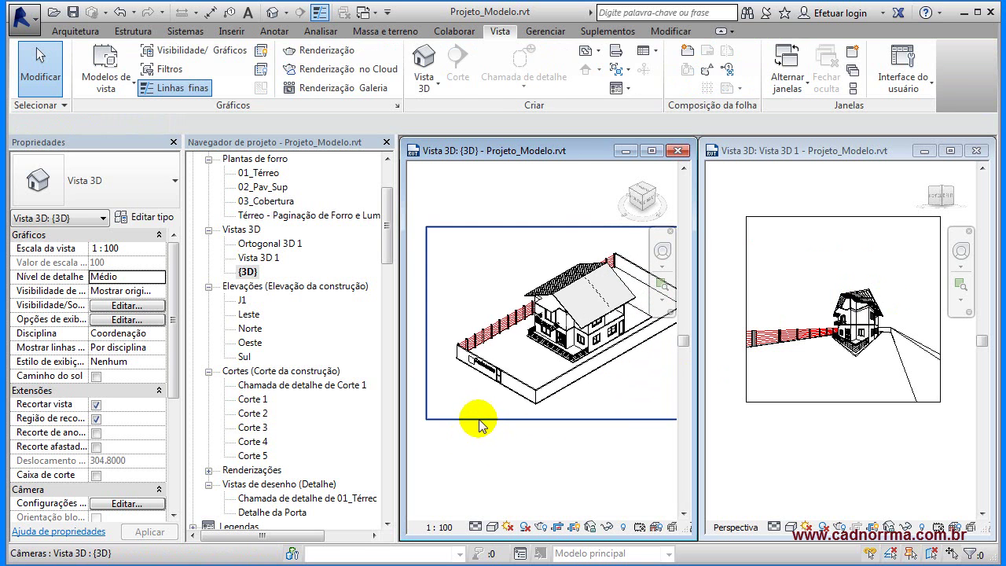
pyautogui.click(479, 420)
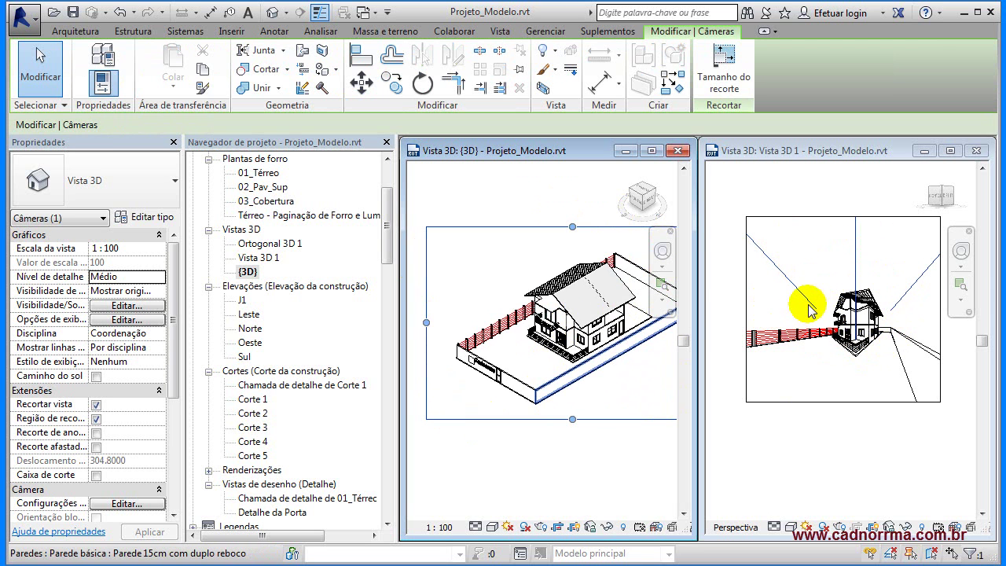
# Clear the selection and display the {3D} view's camera with the Show Camera command.
pyautogui.click(464, 199)
pyautogui.rightClick(248, 273)
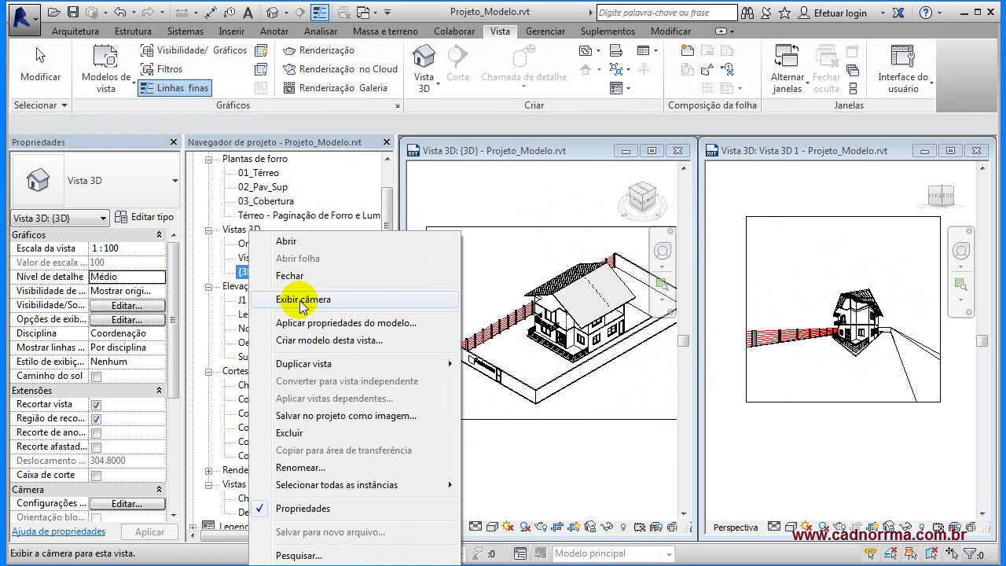
pyautogui.click(302, 300)
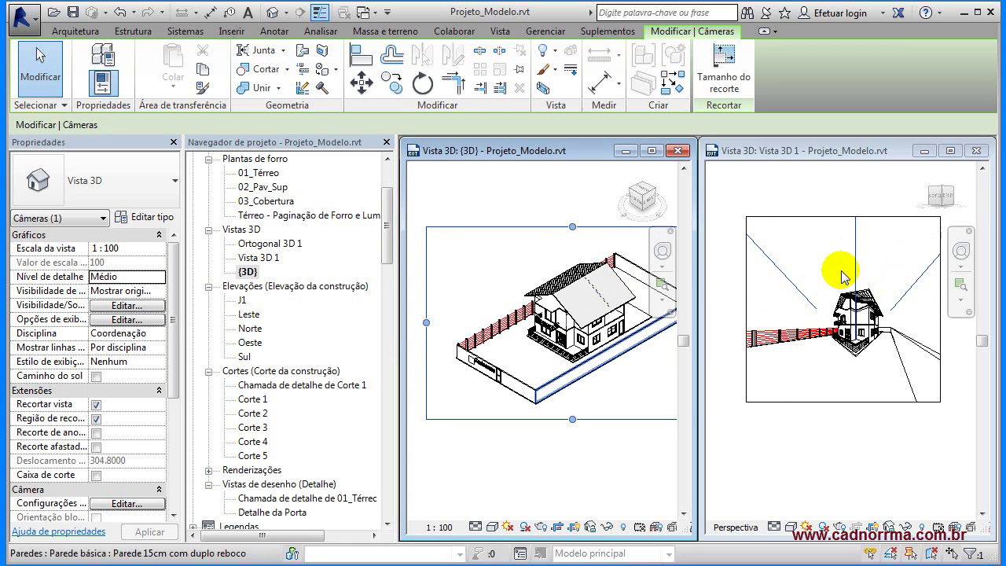
# Open the Ortogonal 3D 1 view, tile it with the other views, and examine the {3D} view's selected camera in it.
pyautogui.doubleClick(270, 243)
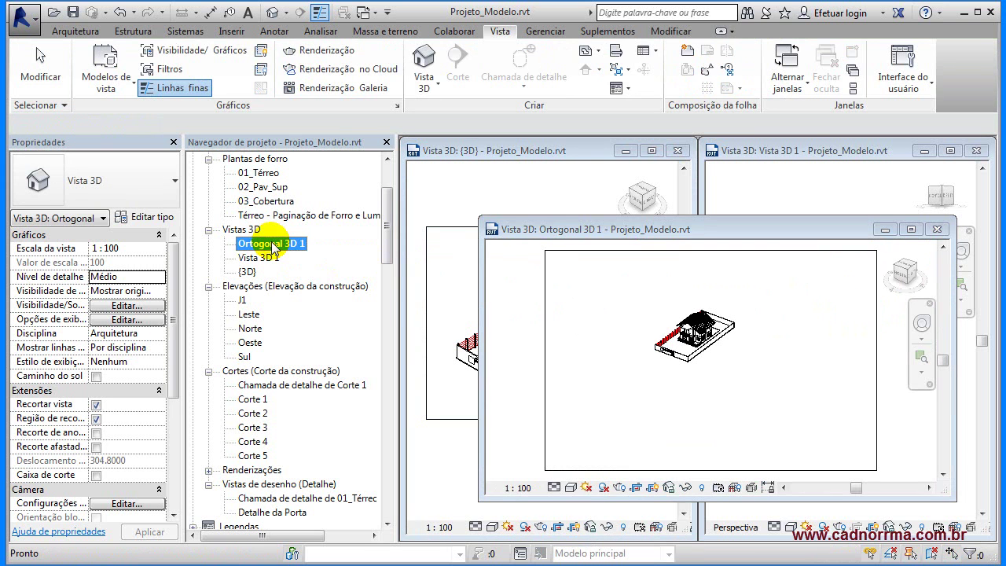
pyautogui.click(446, 227)
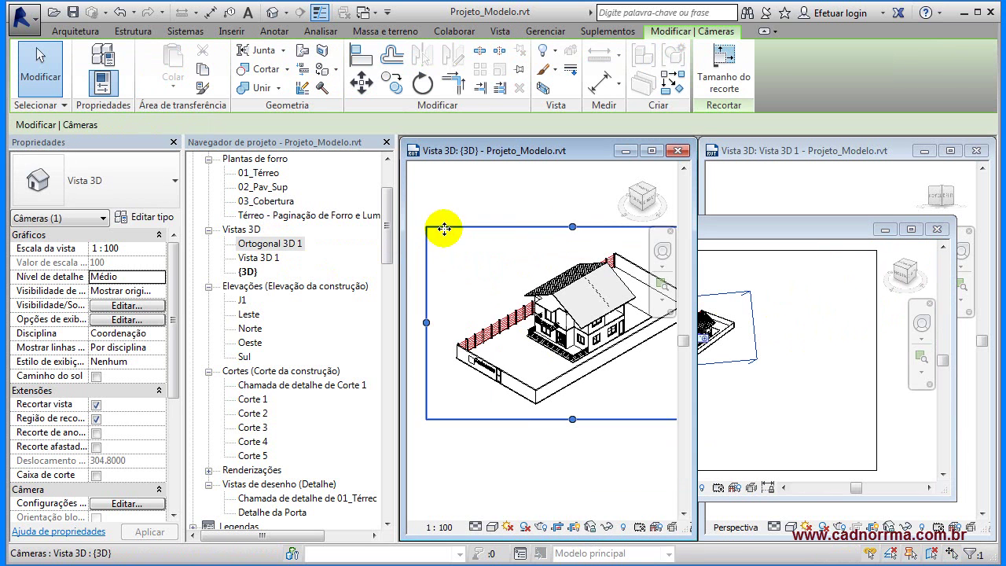
pyautogui.click(495, 29)
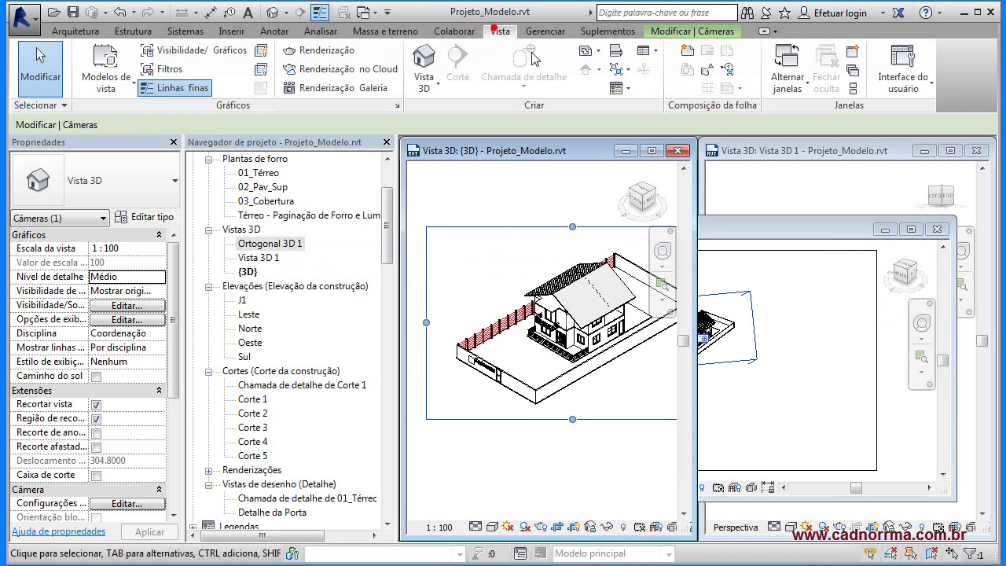
pyautogui.click(853, 88)
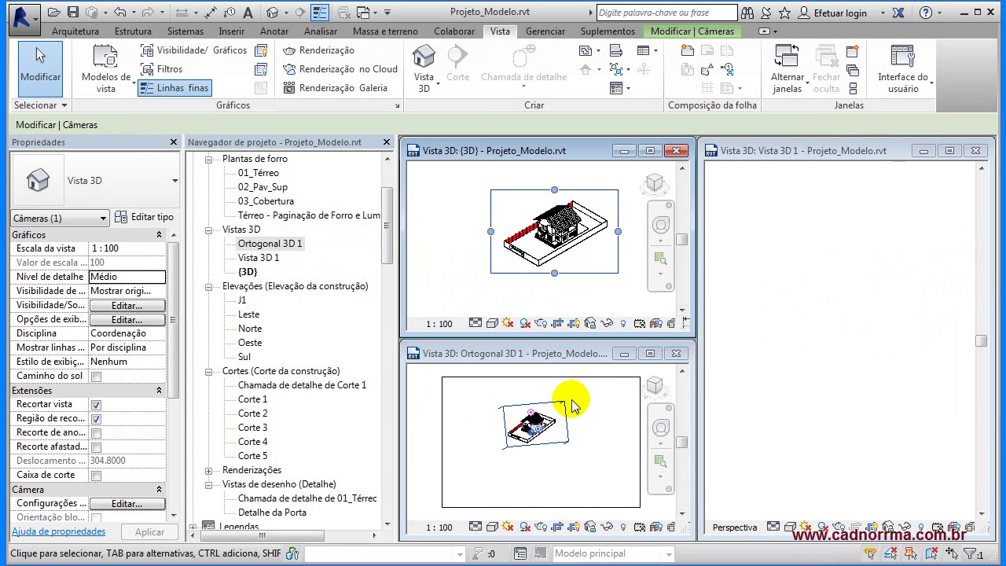
pyautogui.click(603, 405)
pyautogui.scroll(2, 539, 427)
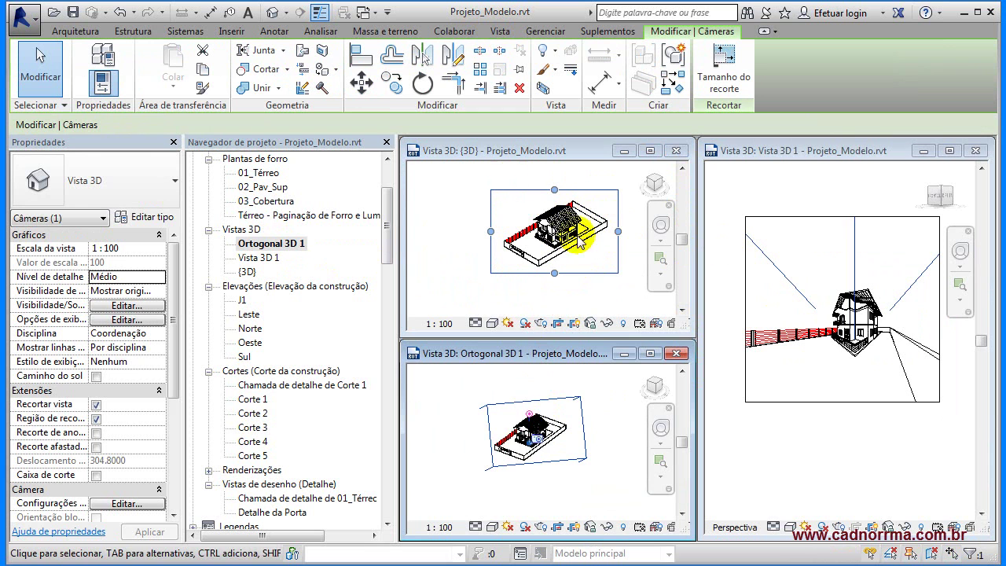
# Move the {3D} view's camera in the Ortogonal 3D 1 view to the far side of the house and activate the {3D} view.
pyautogui.scroll(2, 572, 437)
pyautogui.scroll(-2, 557, 452)
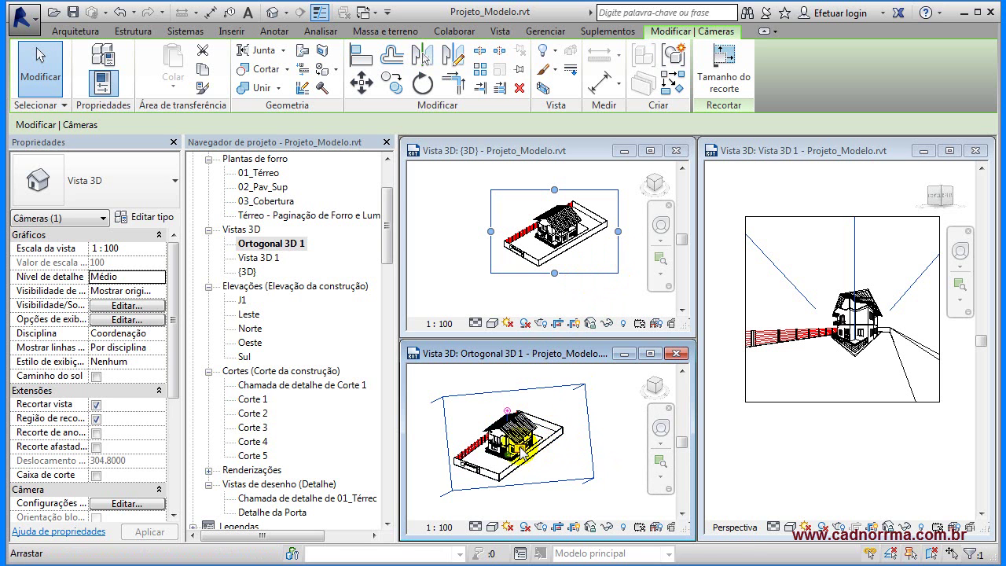
pyautogui.moveTo(521, 456); pyautogui.dragTo(564, 427)
pyautogui.moveTo(568, 424); pyautogui.dragTo(568, 422)
pyautogui.click(515, 247)
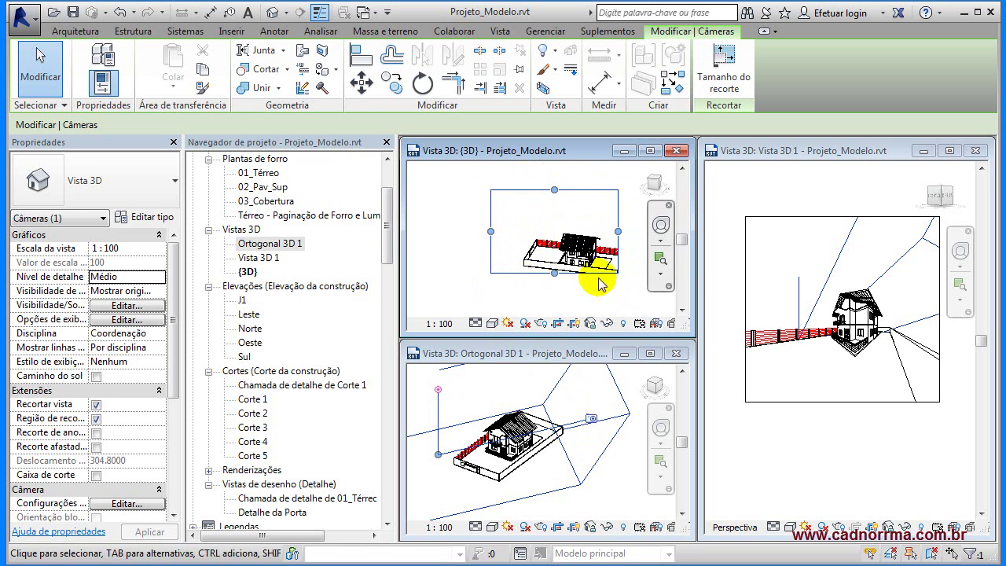
# Reposition the {3D} view's camera and its target points in the Ortogonal 3D 1 view, and activate Vista 3D 1.
pyautogui.moveTo(595, 423); pyautogui.dragTo(544, 395)
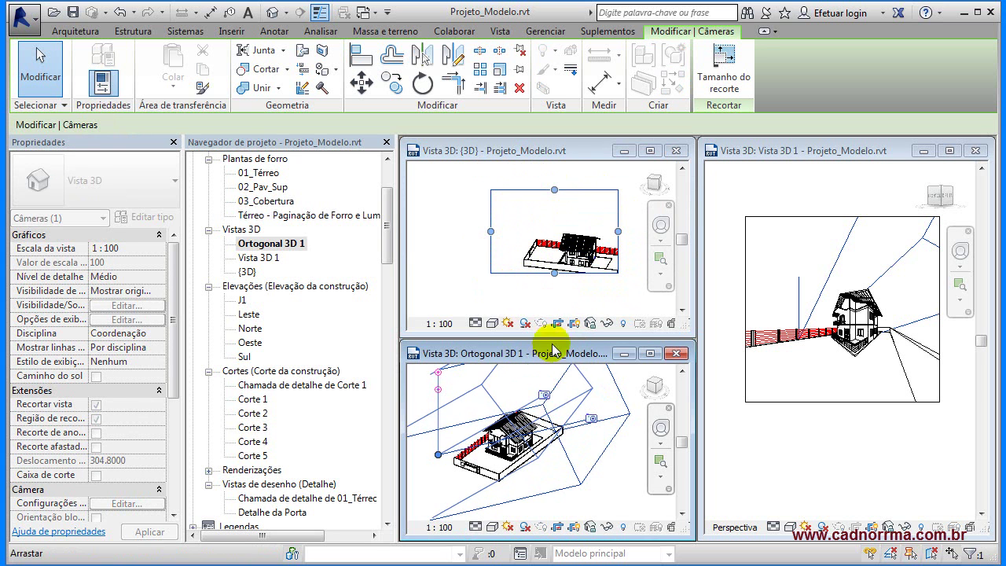
pyautogui.moveTo(442, 458)
pyautogui.mouseDown()
pyautogui.moveTo(459, 454)
pyautogui.moveTo(440, 467)
pyautogui.moveTo(465, 471)
pyautogui.moveTo(440, 468)
pyautogui.mouseUp()
pyautogui.moveTo(440, 377); pyautogui.dragTo(470, 402)
pyautogui.moveTo(543, 397); pyautogui.dragTo(528, 379)
pyautogui.click(735, 460)
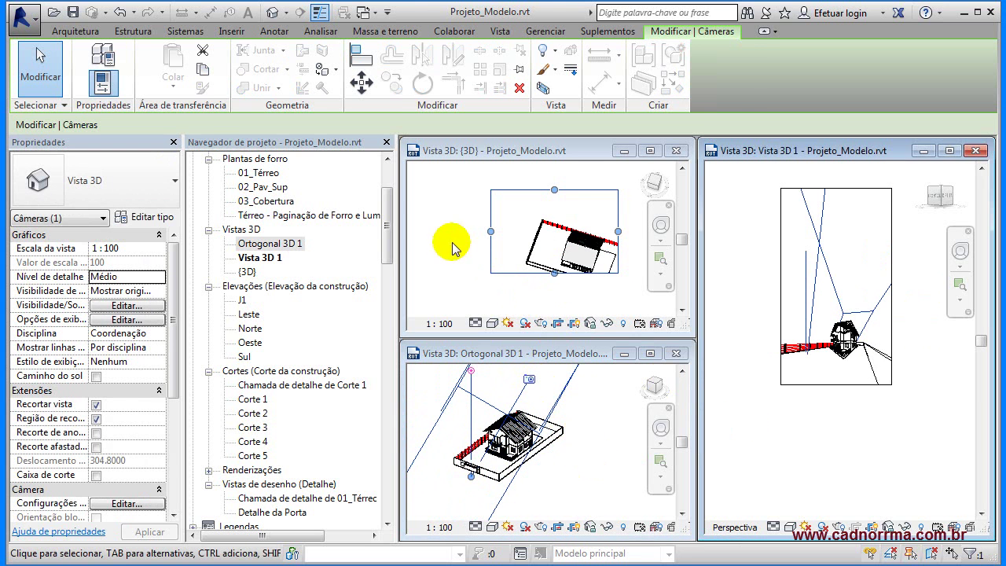
# Clear the camera selection and use the Show Camera command on the Ortogonal 3D 1 view.
pyautogui.click(604, 453)
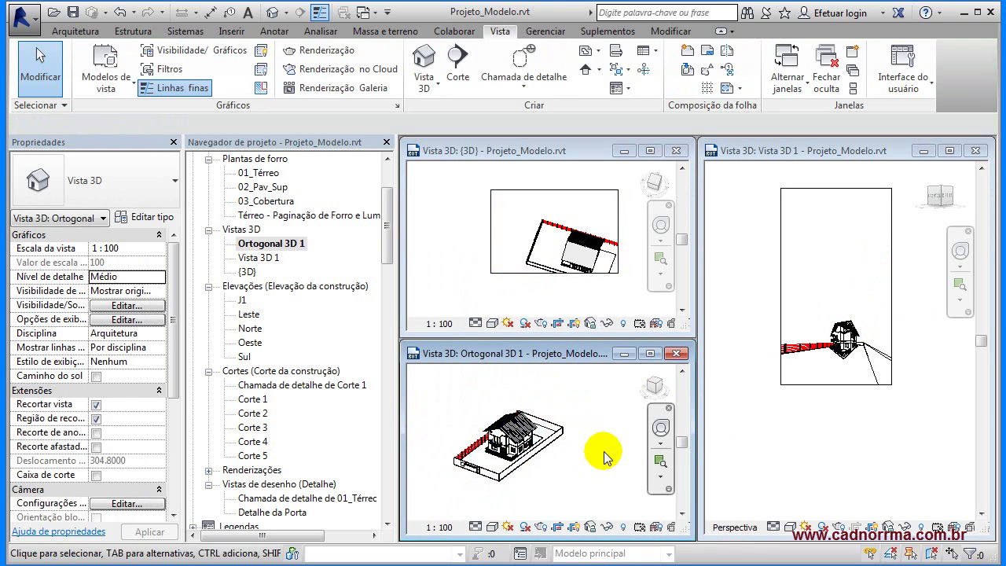
pyautogui.click(271, 245)
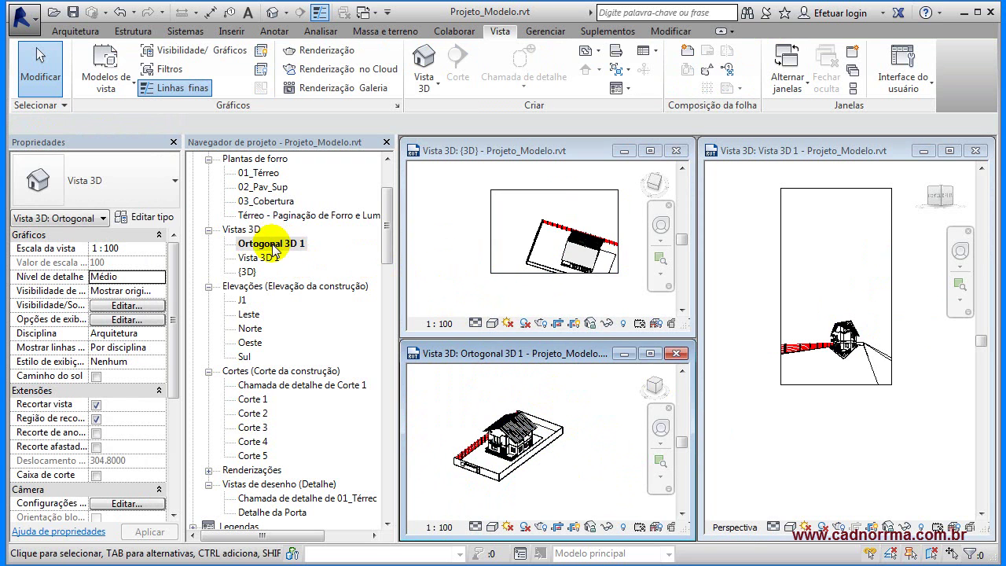
pyautogui.click(271, 245)
pyautogui.rightClick(273, 246)
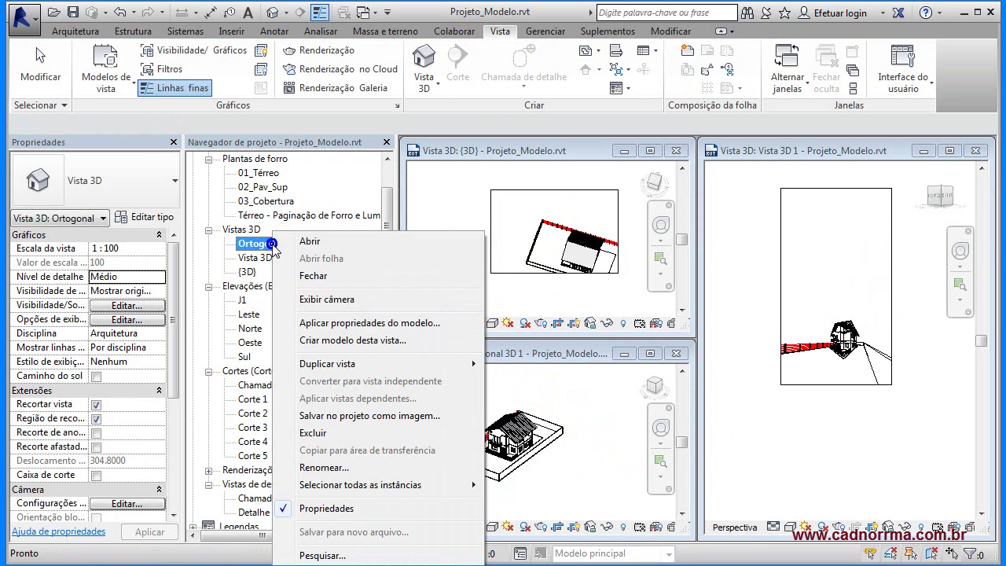
pyautogui.click(340, 300)
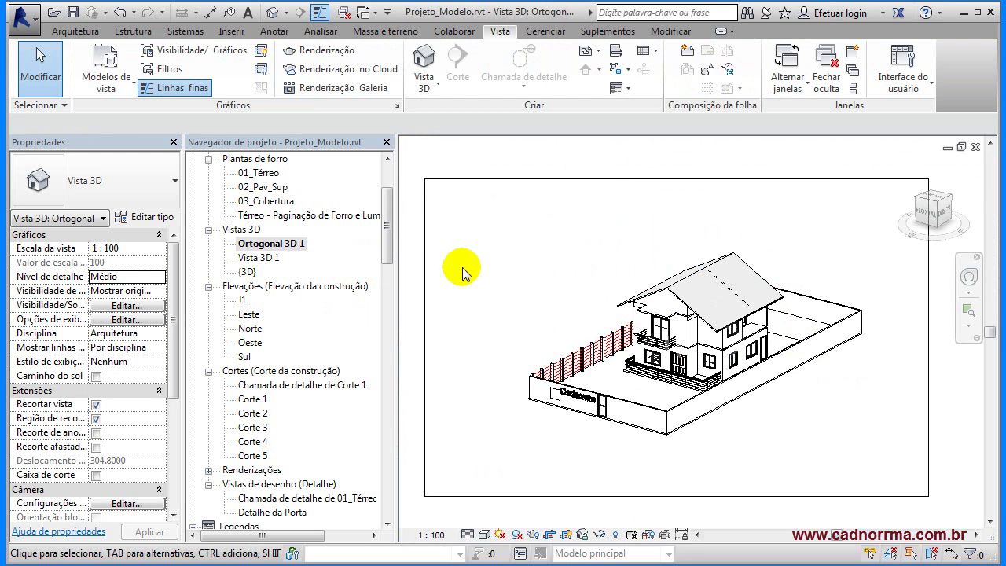
# Display the full navigation wheel in the Ortogonal 3D 1 view and examine its options menu.
pyautogui.click(972, 281)
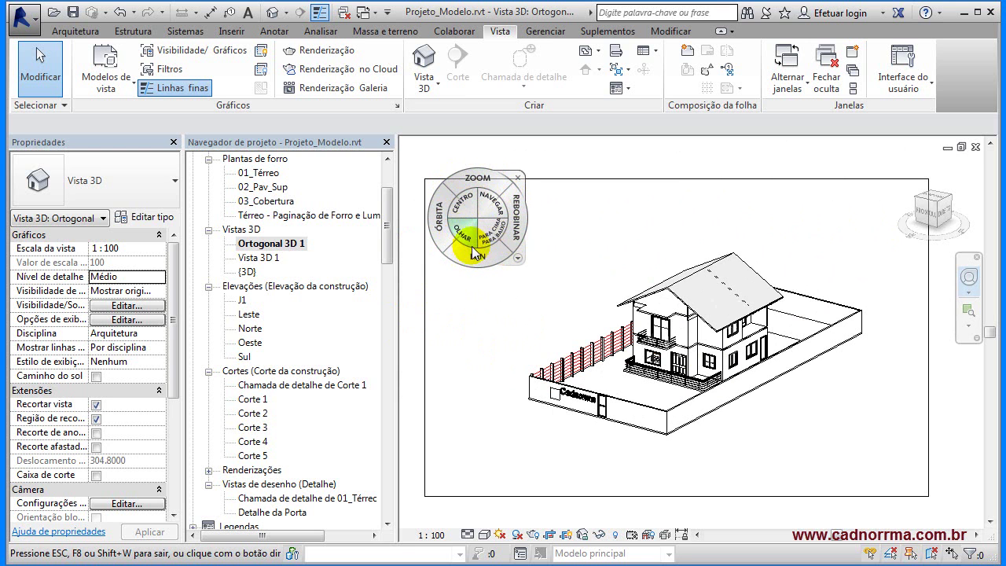
pyautogui.click(518, 259)
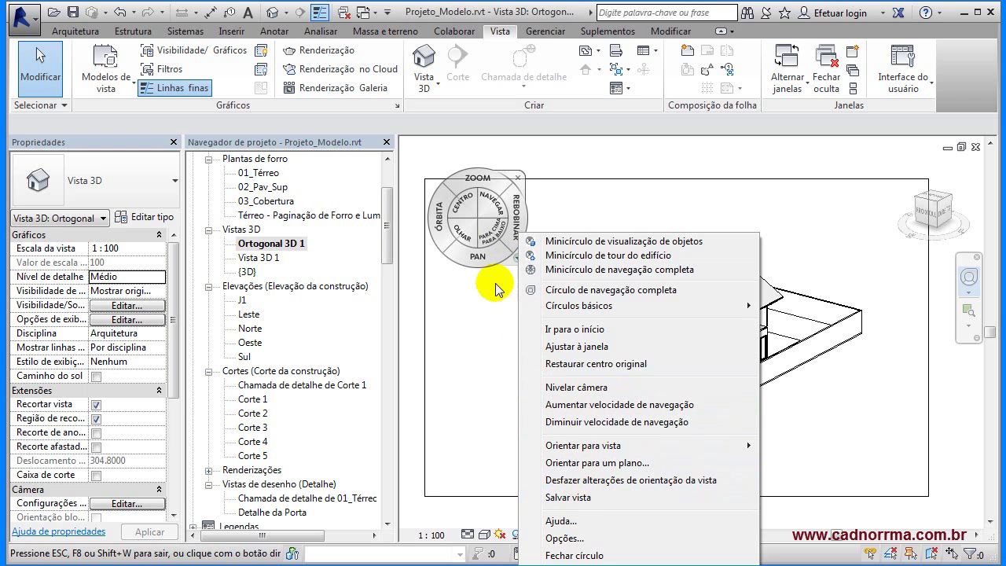
pyautogui.click(429, 217)
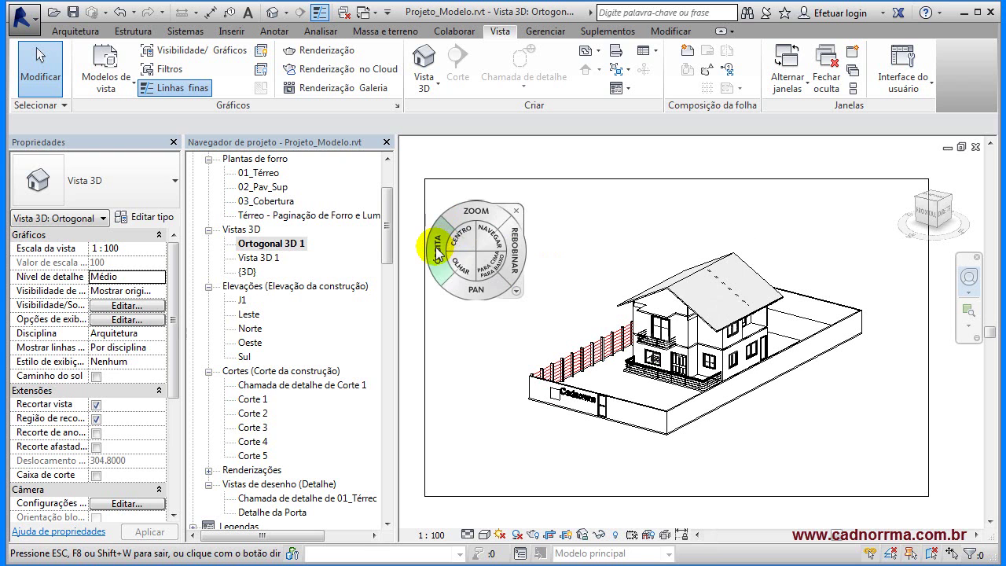
# Orbit the house with the wheel's Orbit tool to look down on it from a higher viewpoint.
pyautogui.click(438, 252)
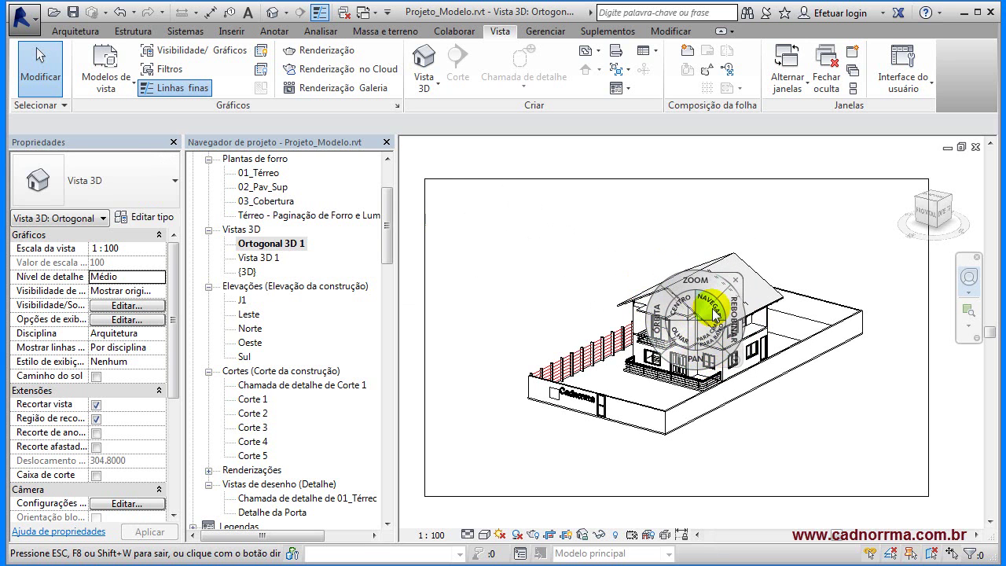
pyautogui.moveTo(667, 318); pyautogui.dragTo(572, 277)
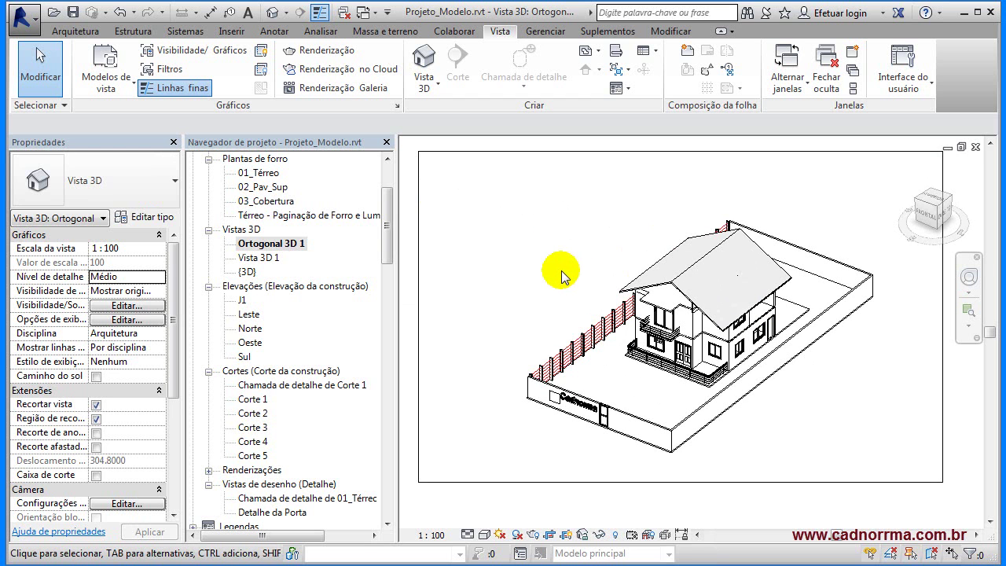
pyautogui.moveTo(561, 270); pyautogui.dragTo(578, 286, button='middle')
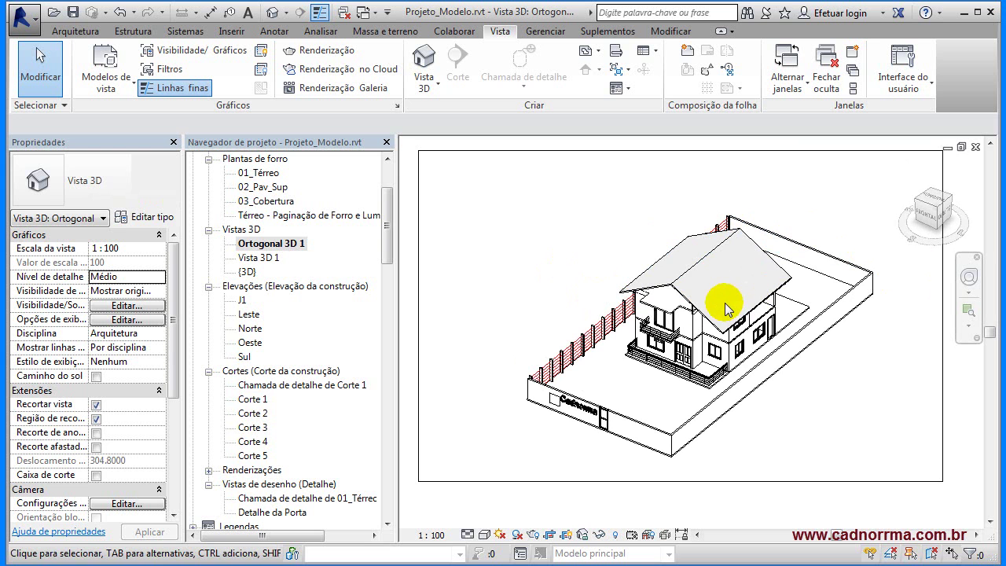
# Reopen the navigation wheel and use its Zoom and Pan tools on the house view.
pyautogui.hotkey('shift', 'w')
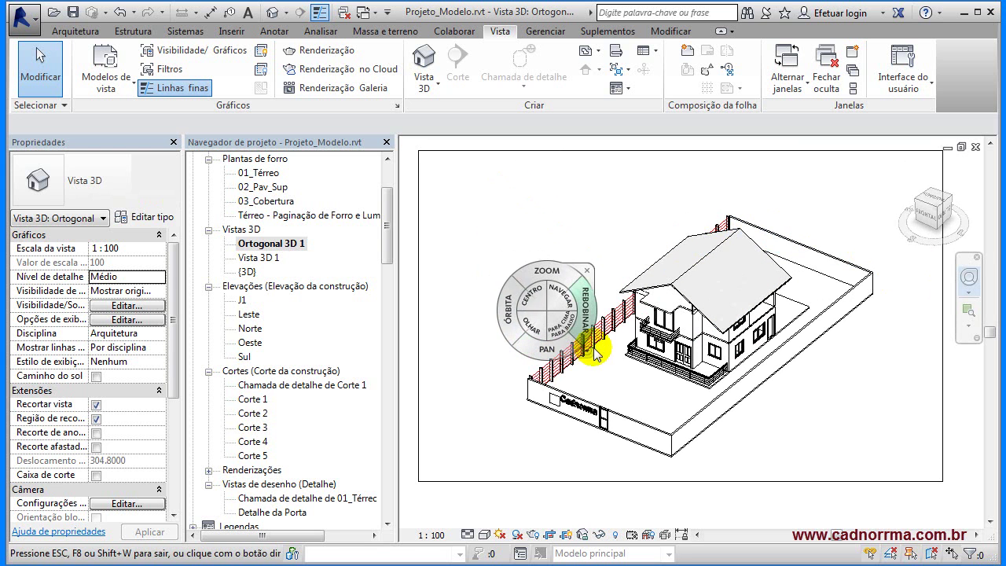
pyautogui.moveTo(535, 267)
pyautogui.mouseDown()
pyautogui.moveTo(596, 247)
pyautogui.moveTo(533, 265)
pyautogui.moveTo(545, 276)
pyautogui.mouseUp()
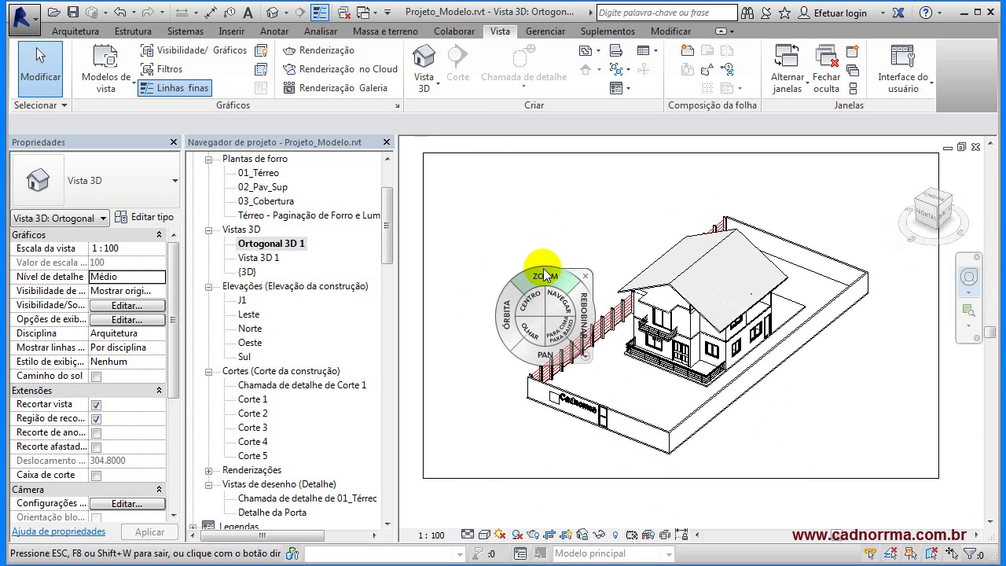
pyautogui.moveTo(542, 351); pyautogui.dragTo(597, 338)
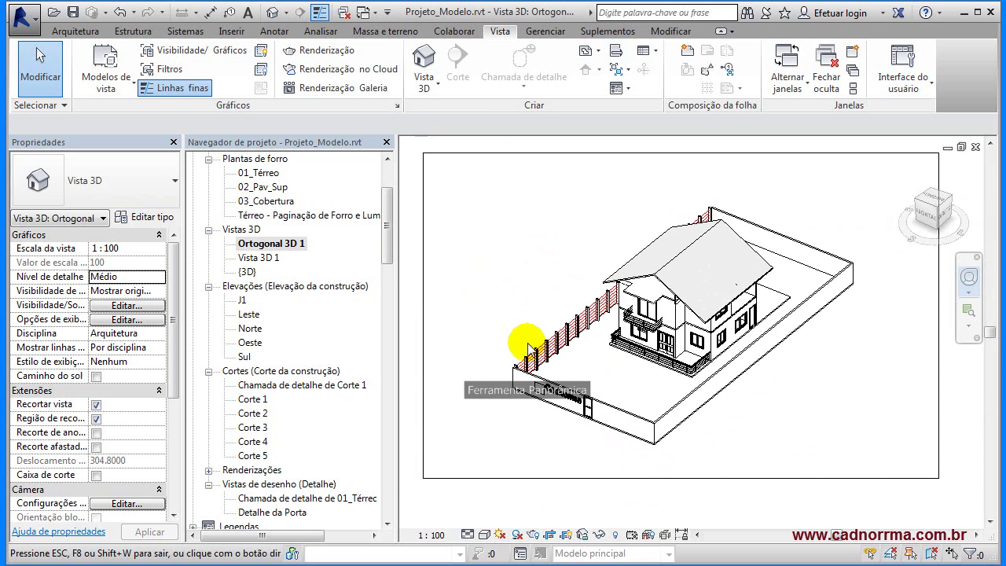
pyautogui.moveTo(528, 348); pyautogui.dragTo(526, 346)
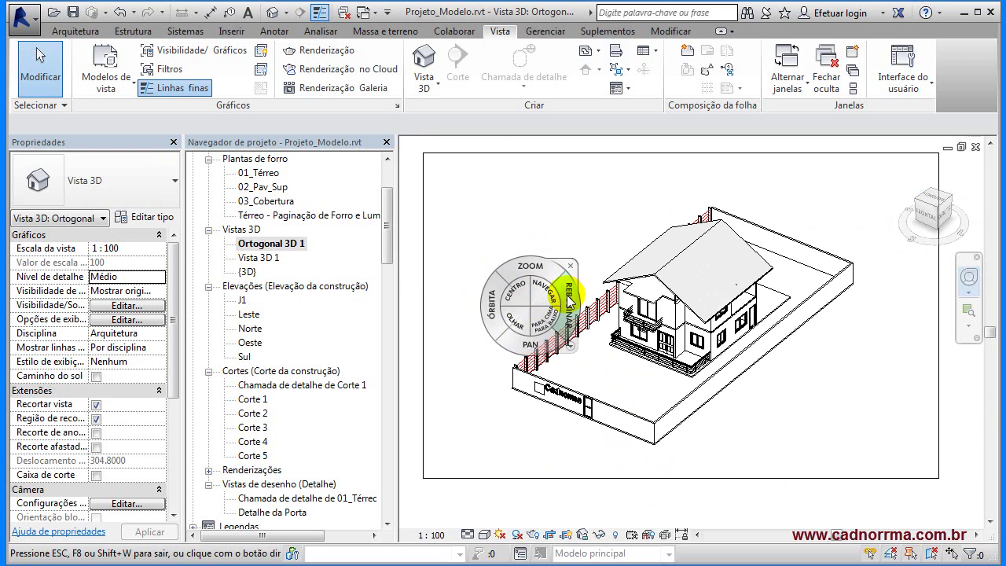
# Step through earlier views with the Rewind tool, adjust the orbit centre, and try the Navigate (Navegar) tool.
pyautogui.moveTo(569, 302); pyautogui.dragTo(452, 314)
pyautogui.moveTo(515, 276)
pyautogui.mouseDown()
pyautogui.moveTo(556, 295)
pyautogui.moveTo(572, 272)
pyautogui.moveTo(568, 346)
pyautogui.moveTo(578, 271)
pyautogui.moveTo(589, 427)
pyautogui.moveTo(606, 449)
pyautogui.moveTo(583, 308)
pyautogui.mouseUp()
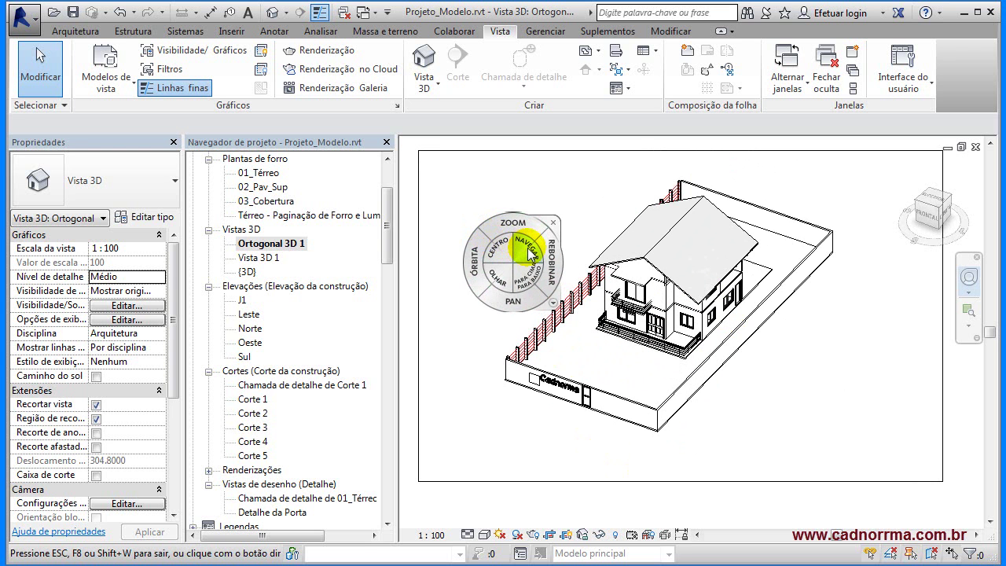
pyautogui.click(525, 258)
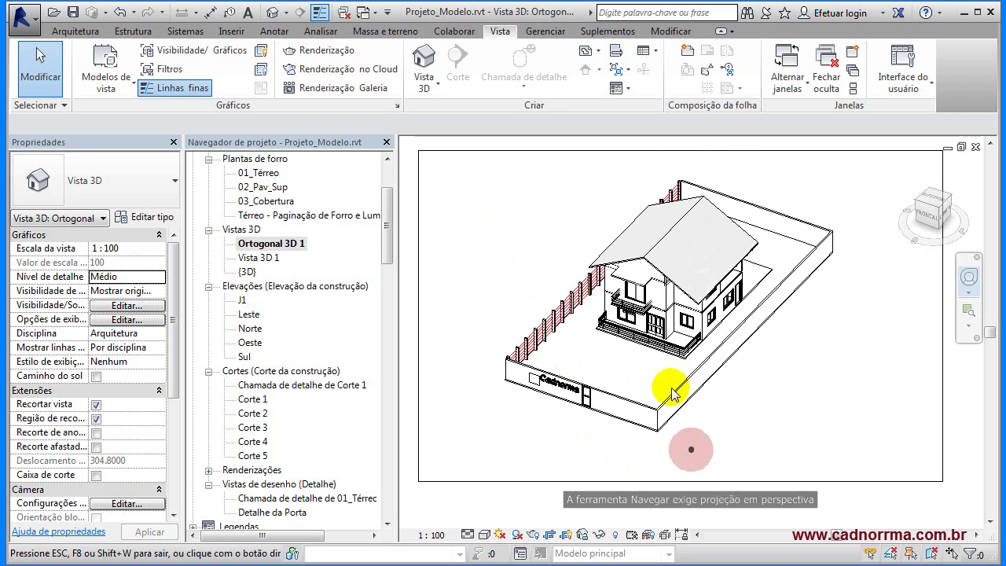
# Bring back the full navigation wheel, examine its options menu, and close the wheel.
pyautogui.click(969, 276)
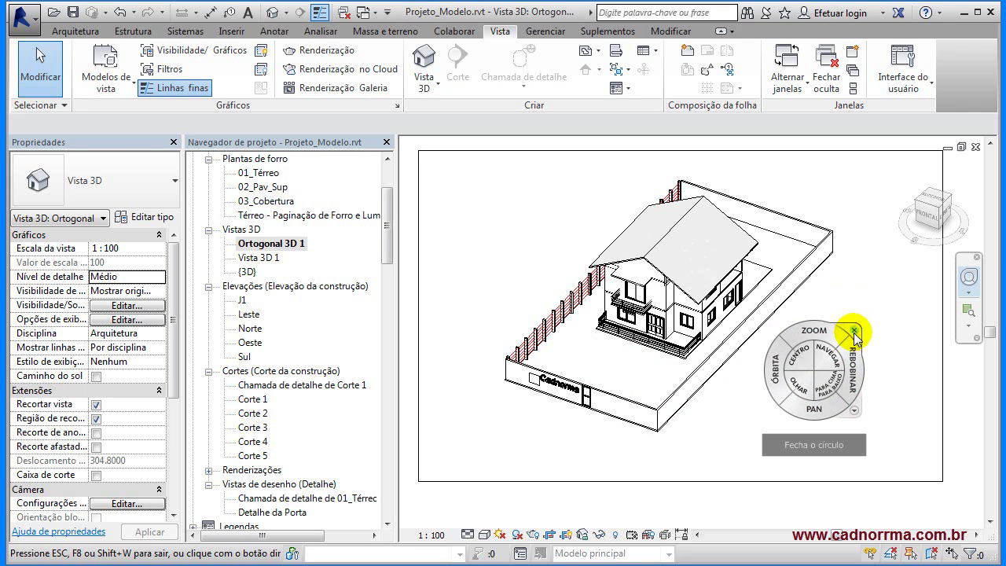
pyautogui.click(854, 413)
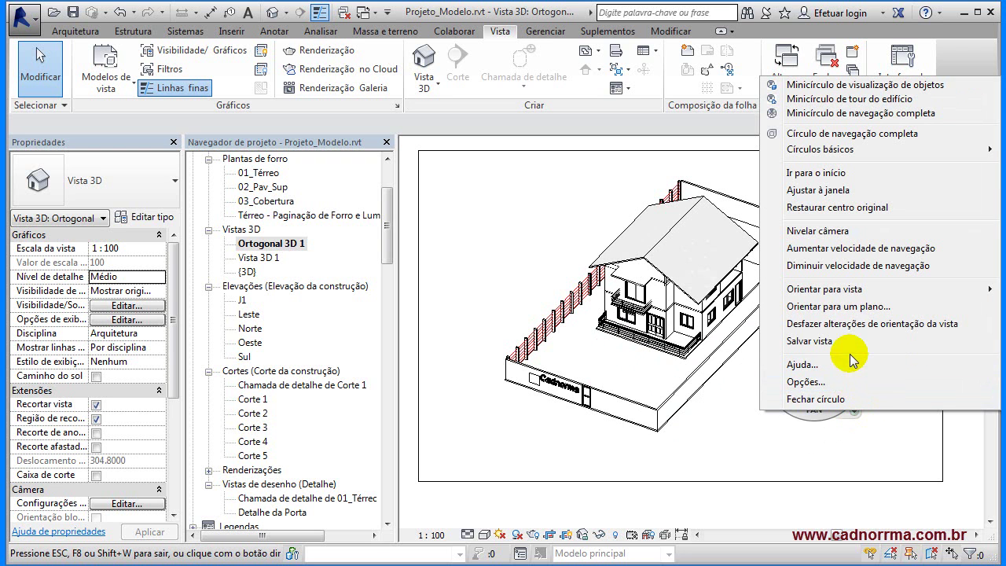
pyautogui.click(835, 177)
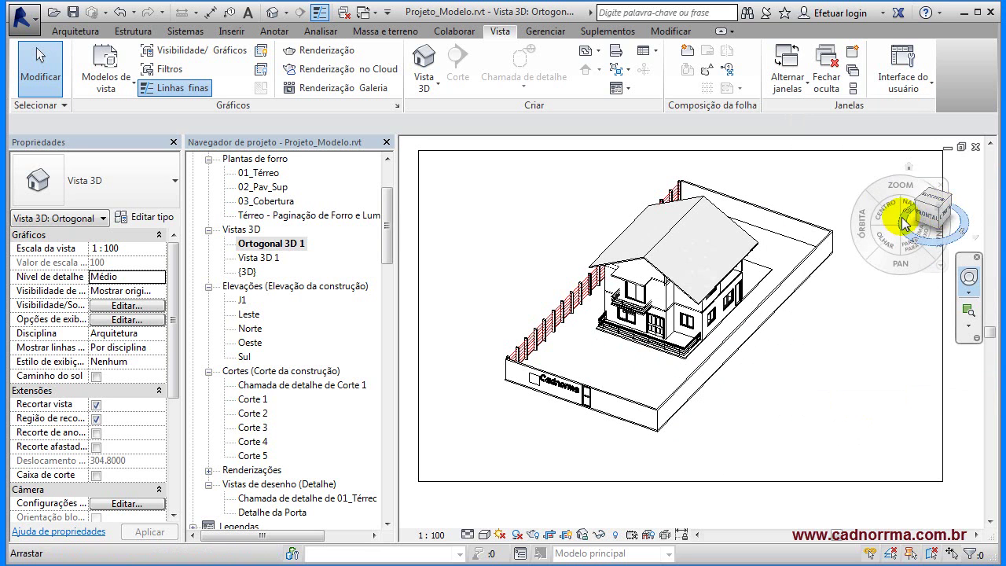
pyautogui.press('Escape')
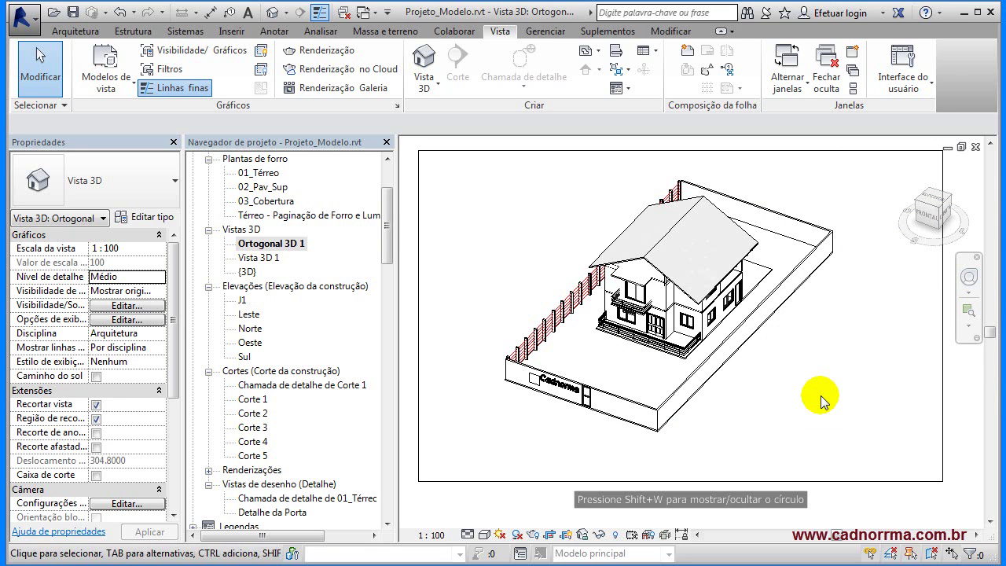
# Switch to the full navigation mini wheel (Minicírculo de navegação completa) and orbit the house slightly with it.
pyautogui.click(971, 294)
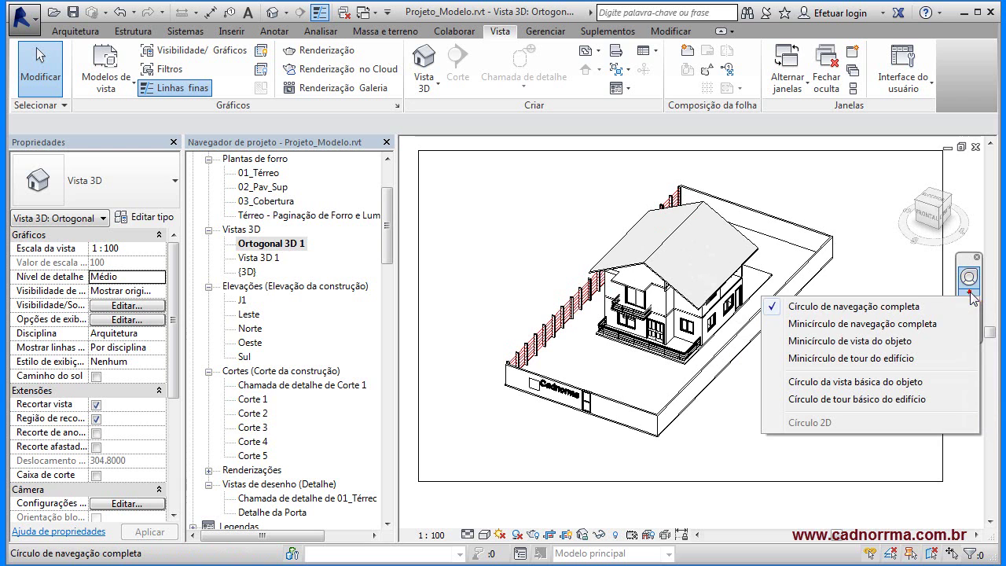
pyautogui.click(818, 330)
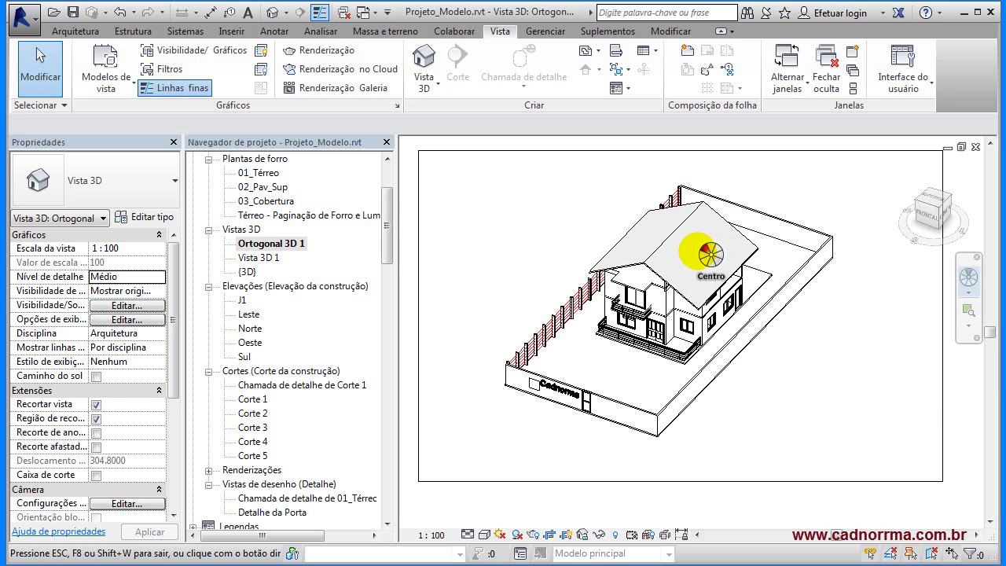
pyautogui.moveTo(710, 254)
pyautogui.mouseDown()
pyautogui.moveTo(757, 265)
pyautogui.moveTo(666, 247)
pyautogui.moveTo(665, 260)
pyautogui.moveTo(710, 259)
pyautogui.mouseUp()
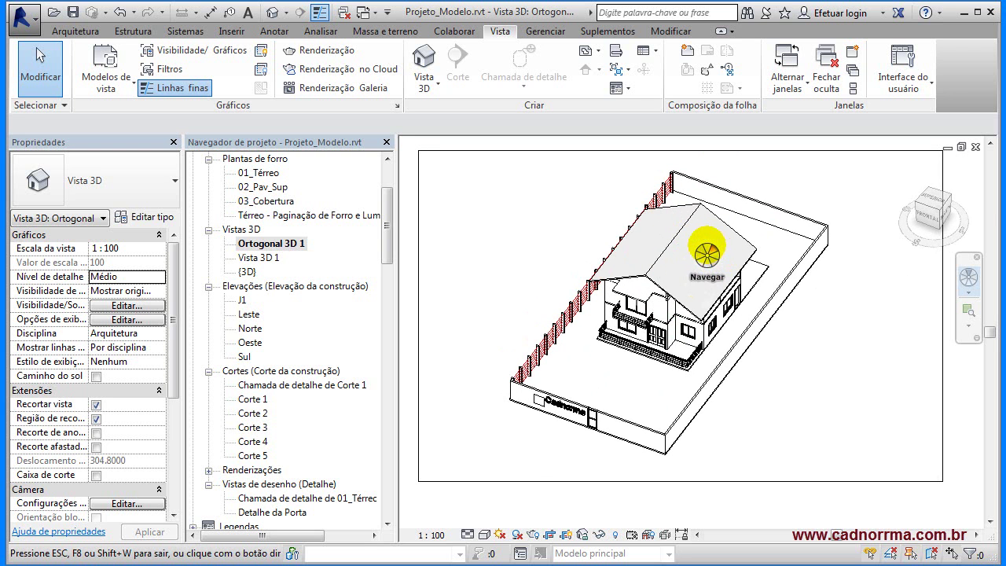
# Examine the object view mini wheel (Minicírculo de vista do objeto) and the building tour mini wheel (Minicírculo de tour do edifício).
pyautogui.click(970, 293)
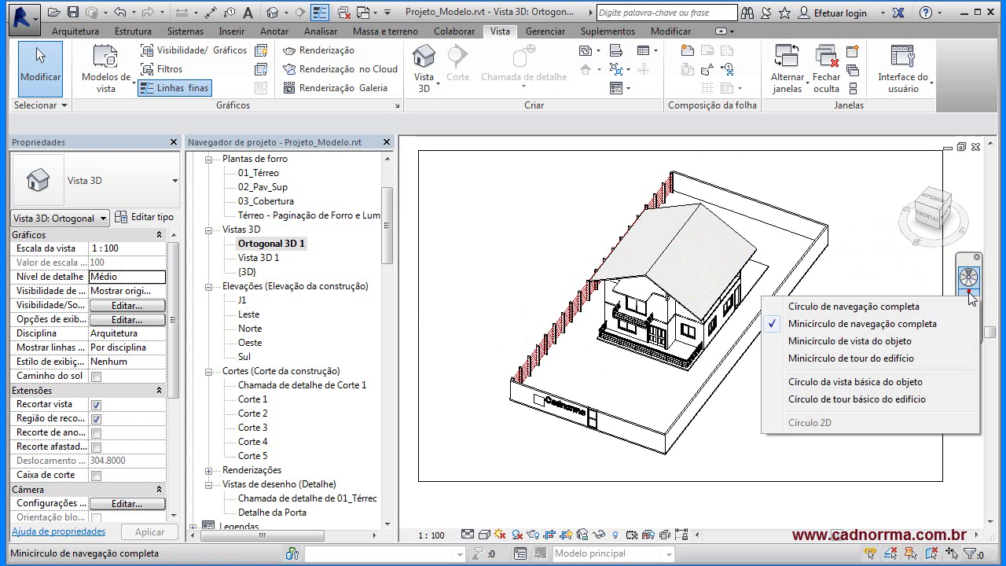
pyautogui.click(822, 342)
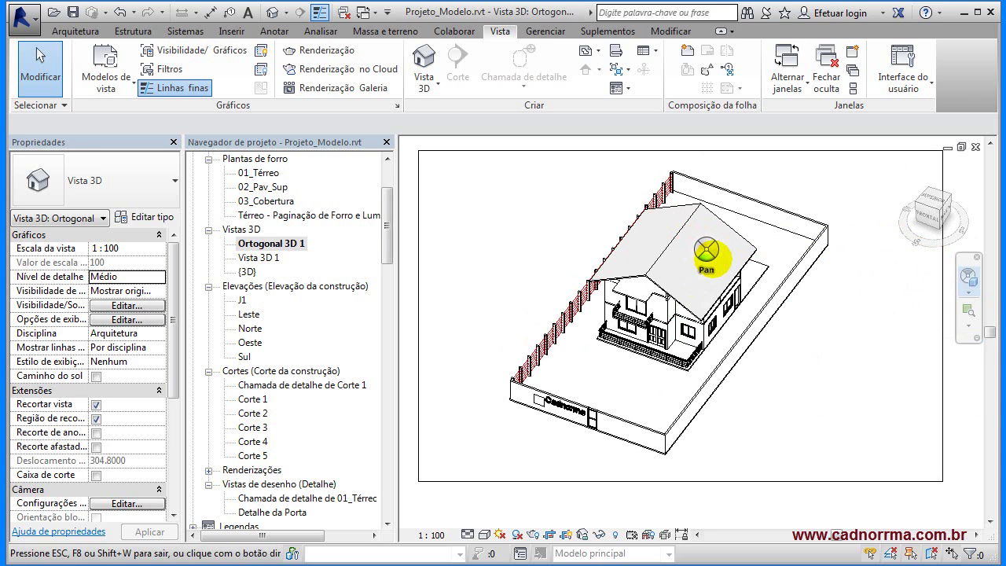
pyautogui.click(969, 293)
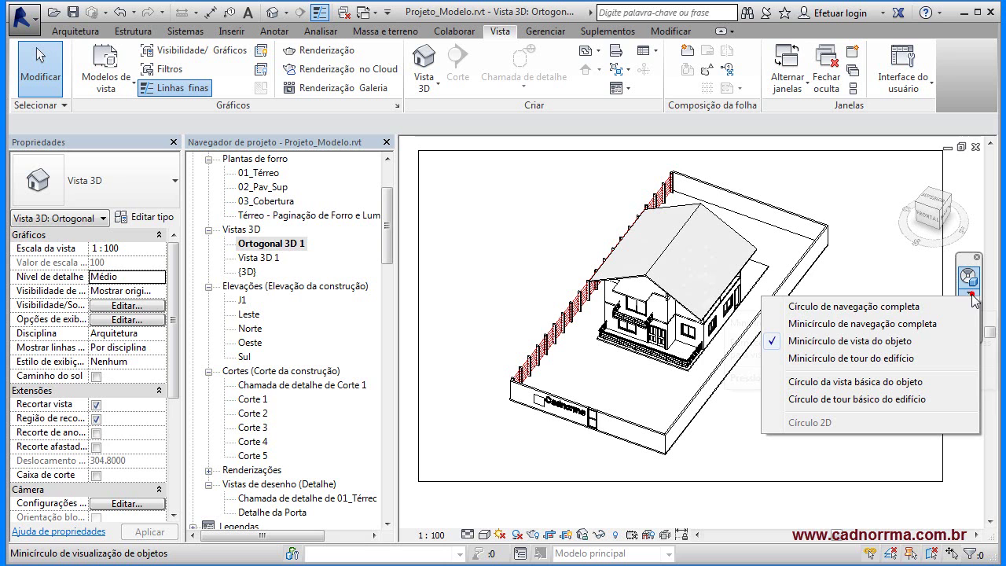
pyautogui.click(827, 361)
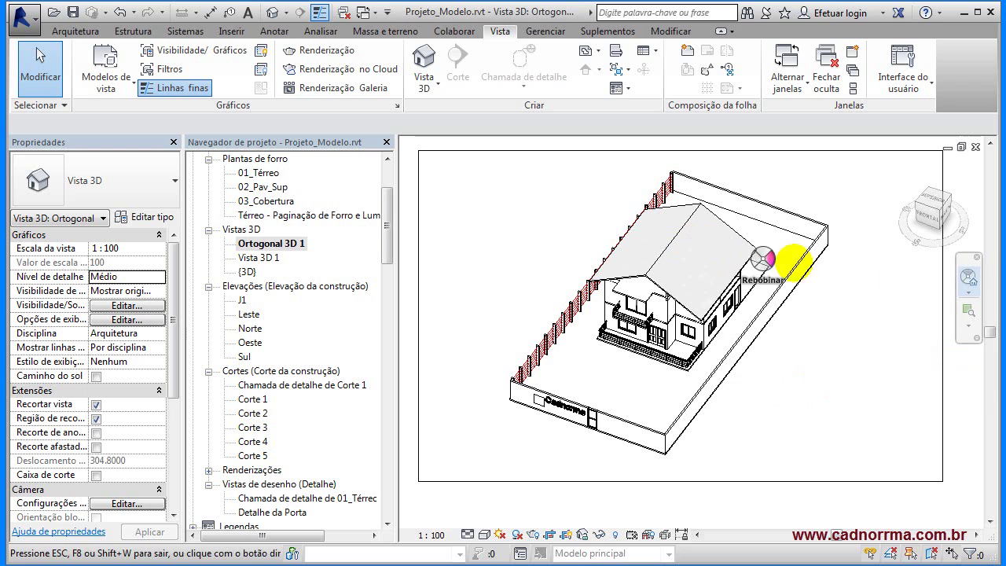
# Display the basic object view wheel, and switch to the basic building tour wheel (Círculo de tour básico do edifício).
pyautogui.click(969, 293)
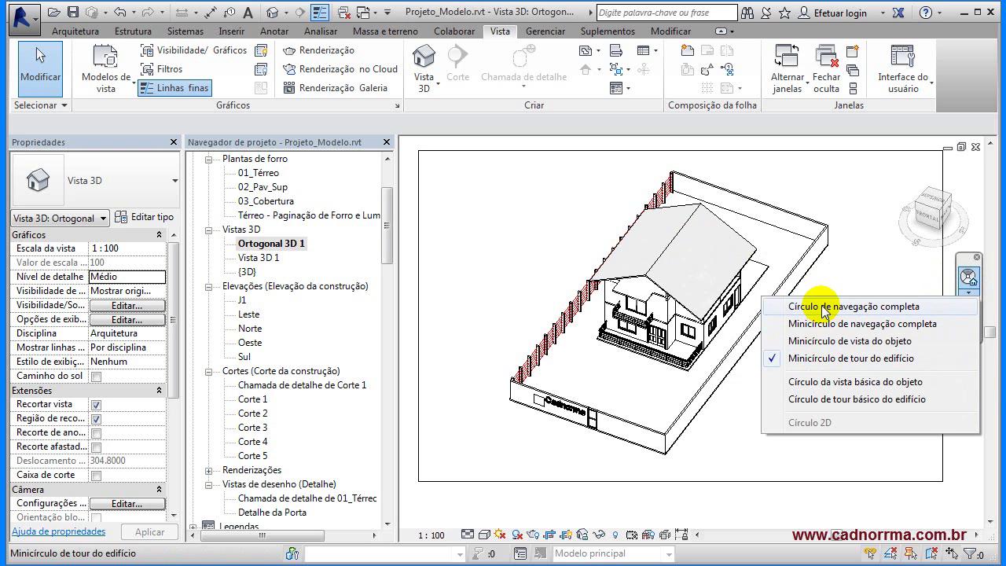
pyautogui.click(834, 386)
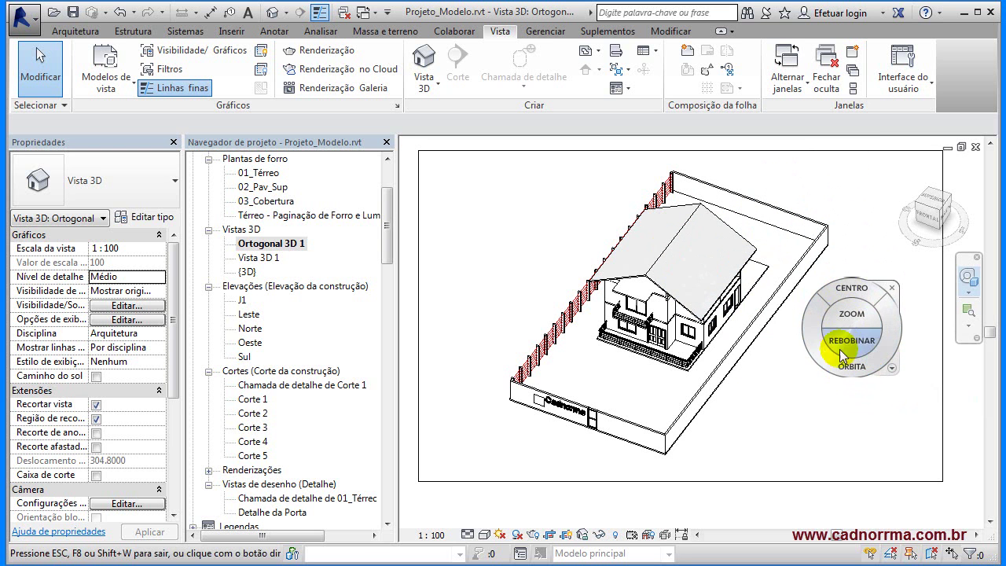
pyautogui.click(973, 293)
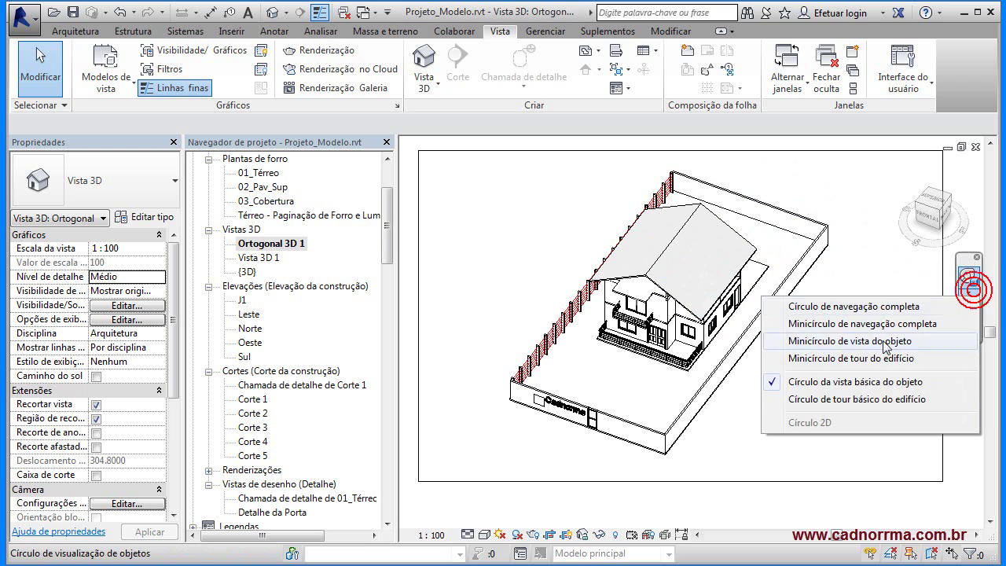
pyautogui.click(845, 400)
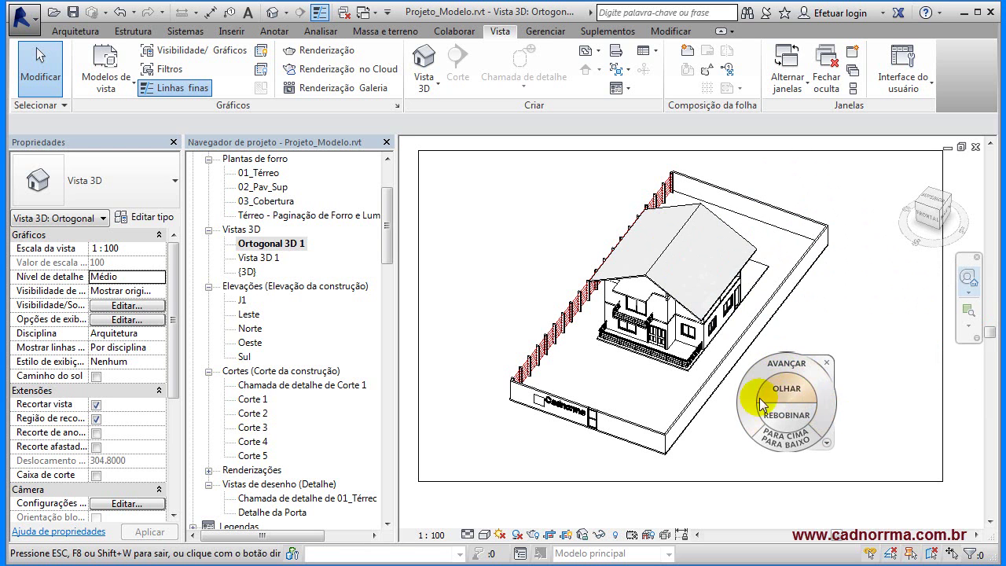
# Close the building tour wheel and examine the ViewCube's options menu in the {3D} view.
pyautogui.click(827, 363)
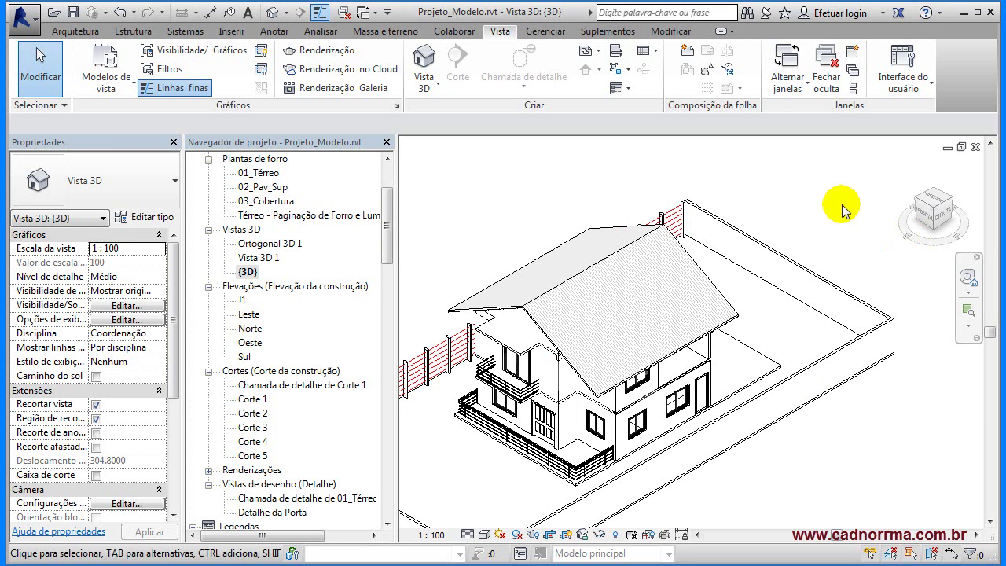
pyautogui.rightClick(917, 210)
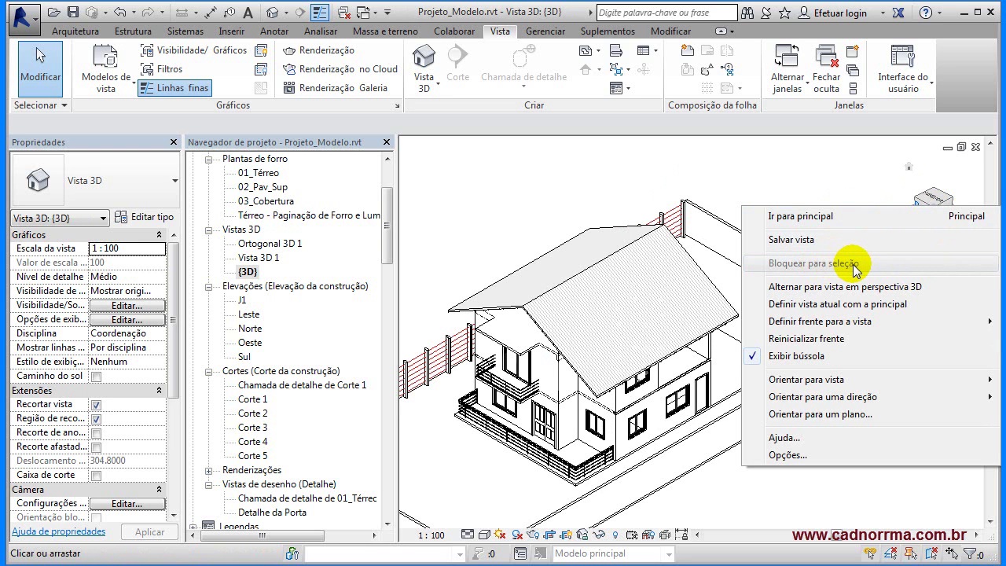
pyautogui.click(726, 287)
# Select the entrance door and the two walls beside it, and lock the {3D} view's orbit to the selection (Bloquear para seleção).
pyautogui.keyDown('shift'); pyautogui.moveTo(735, 374); pyautogui.dragTo(755, 404, button='middle'); pyautogui.keyUp('shift')
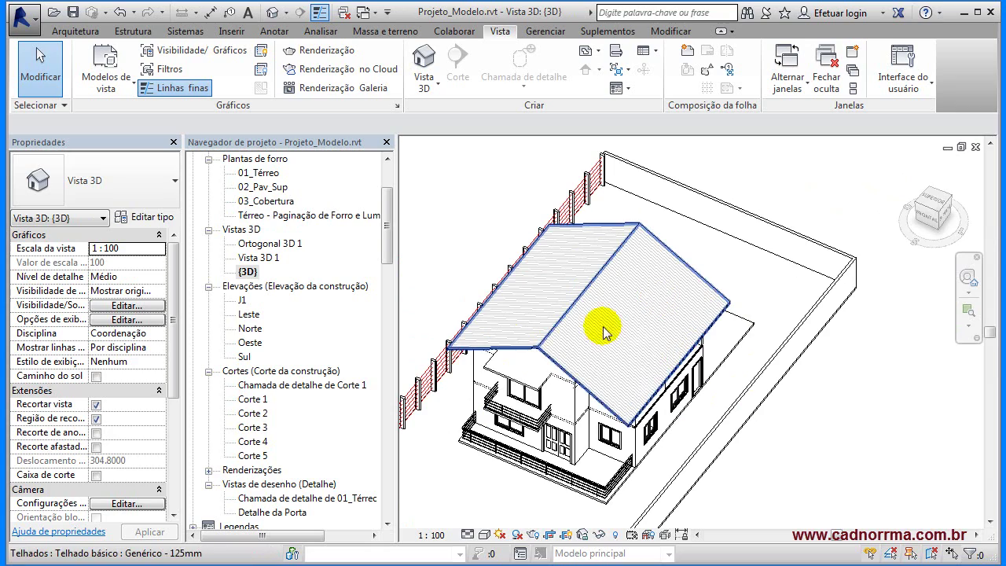
pyautogui.keyDown('shift'); pyautogui.moveTo(556, 356); pyautogui.dragTo(607, 368, button='middle'); pyautogui.keyUp('shift')
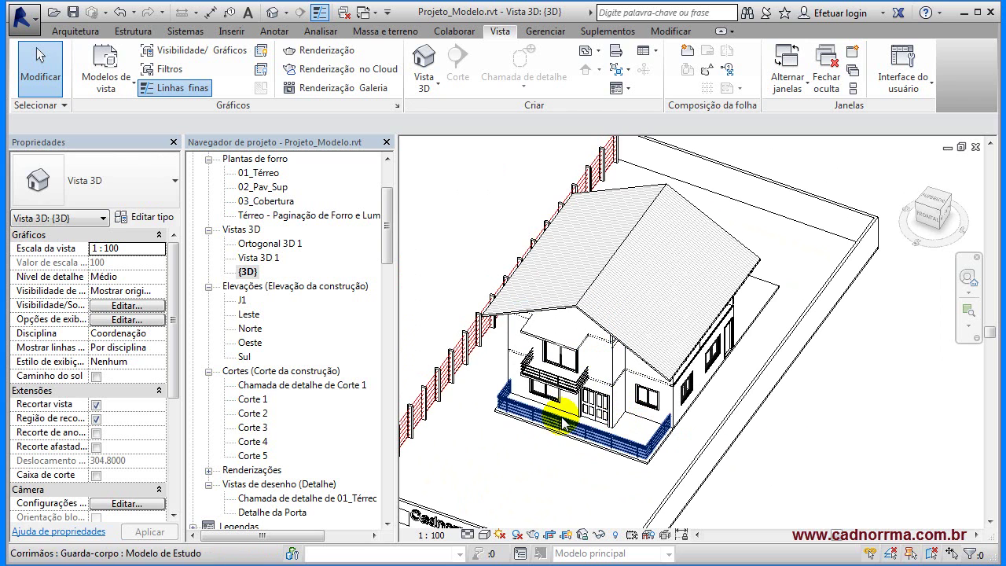
pyautogui.scroll(5, 625, 420)
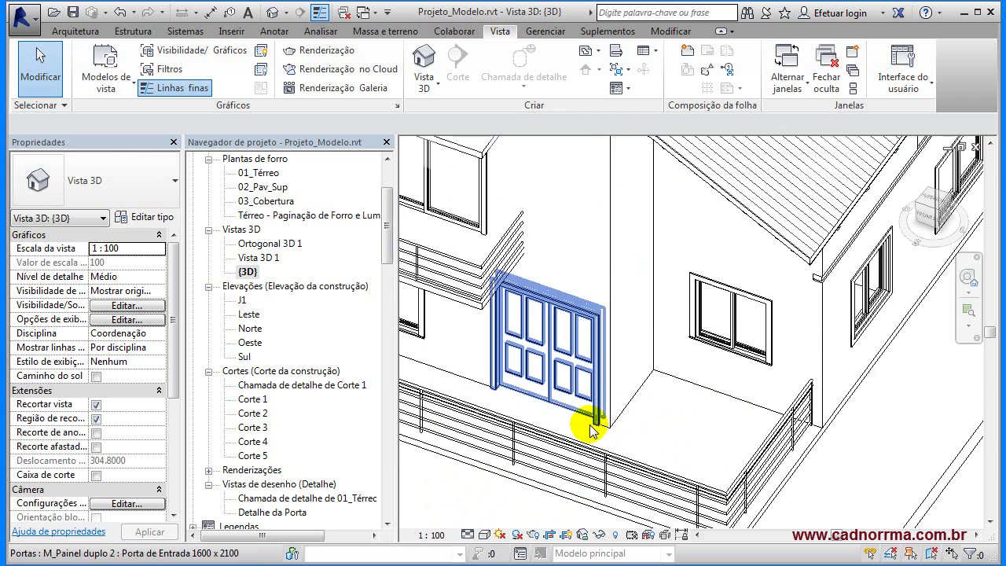
pyautogui.click(628, 408)
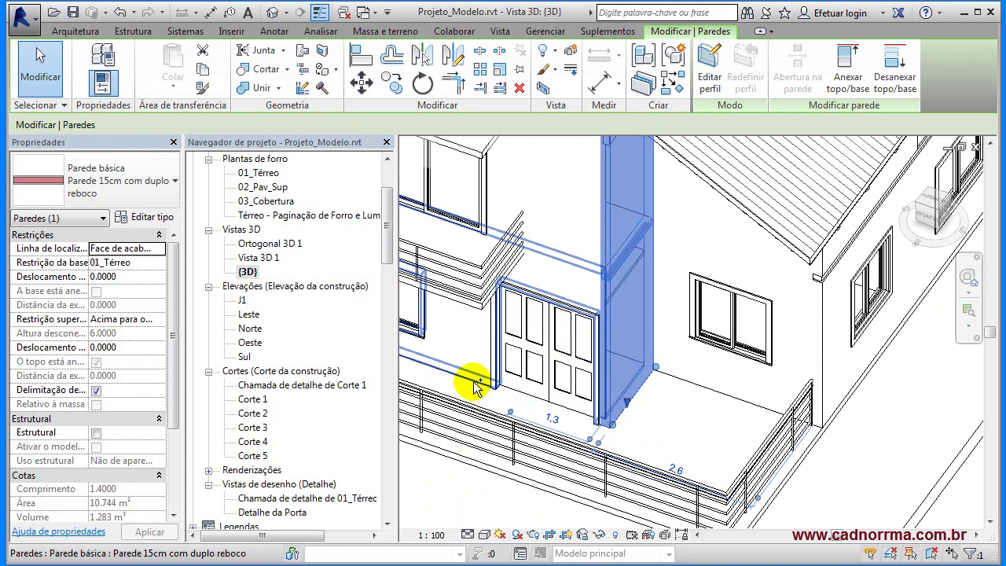
pyautogui.keyDown('ctrl'); pyautogui.click(516, 382); pyautogui.keyUp('ctrl')
pyautogui.keyDown('ctrl'); pyautogui.click(538, 370); pyautogui.keyUp('ctrl')
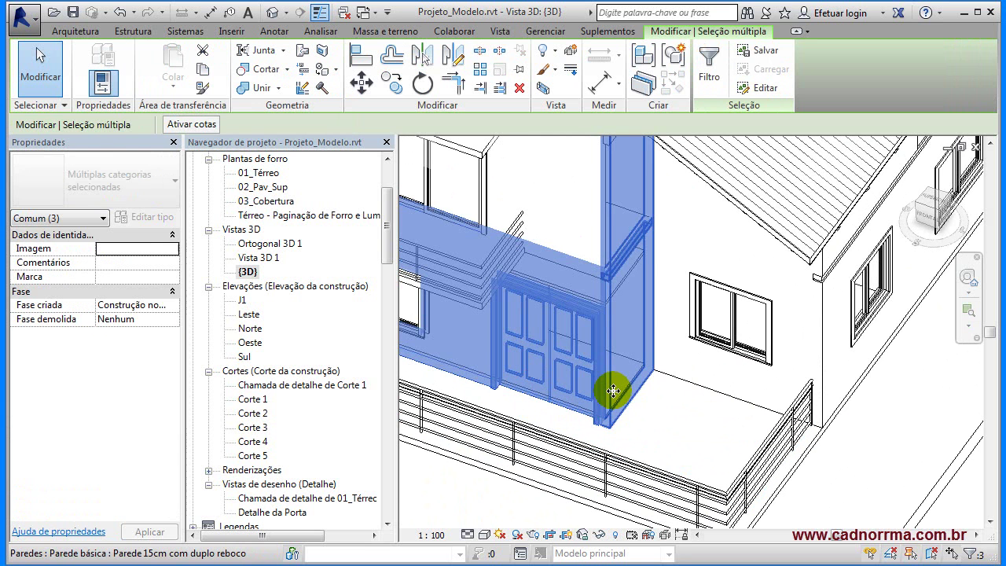
pyautogui.rightClick(916, 235)
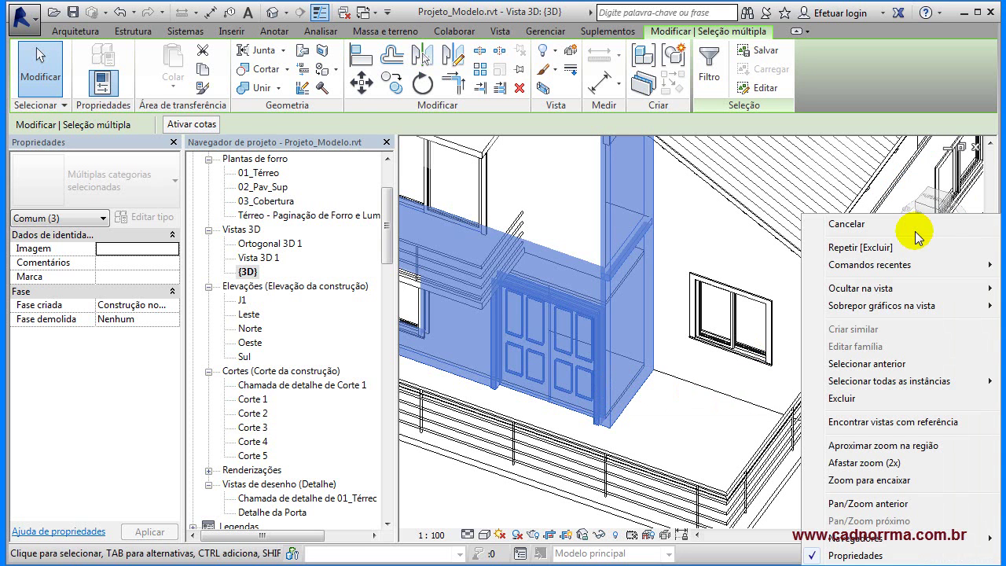
pyautogui.rightClick(906, 209)
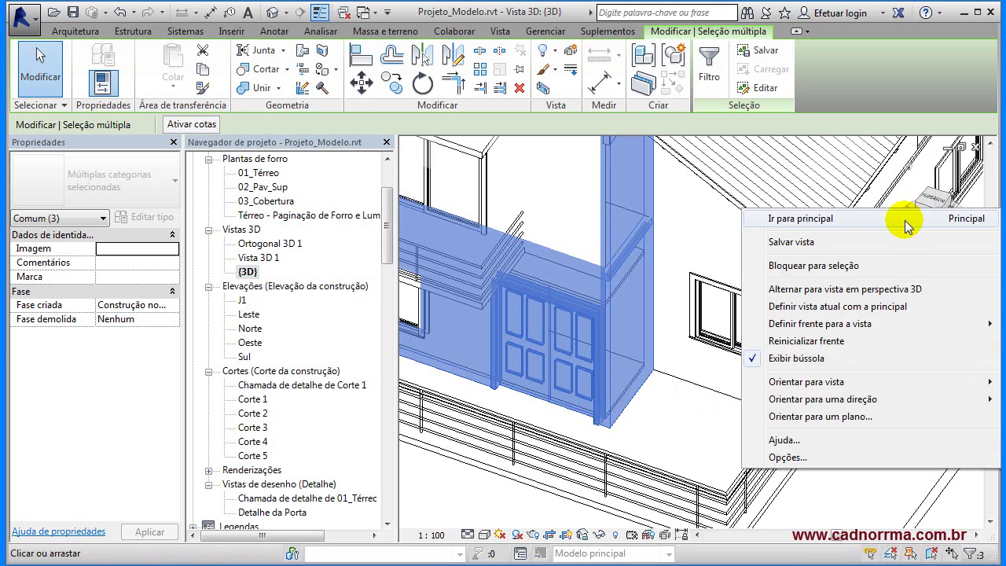
pyautogui.click(818, 269)
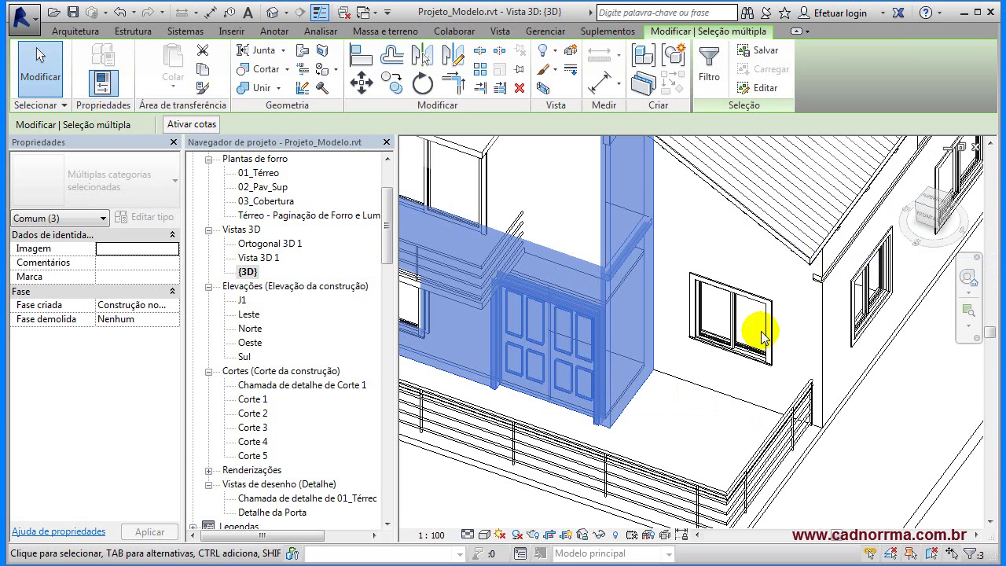
# Orbit the house around the locked selection, clear the selection, and inspect the house from closer and farther away.
pyautogui.scroll(-4, 747, 281)
pyautogui.keyDown('shift'); pyautogui.moveTo(711, 401); pyautogui.dragTo(667, 461, button='middle'); pyautogui.keyUp('shift')
pyautogui.click(704, 427)
pyautogui.scroll(5, 667, 461)
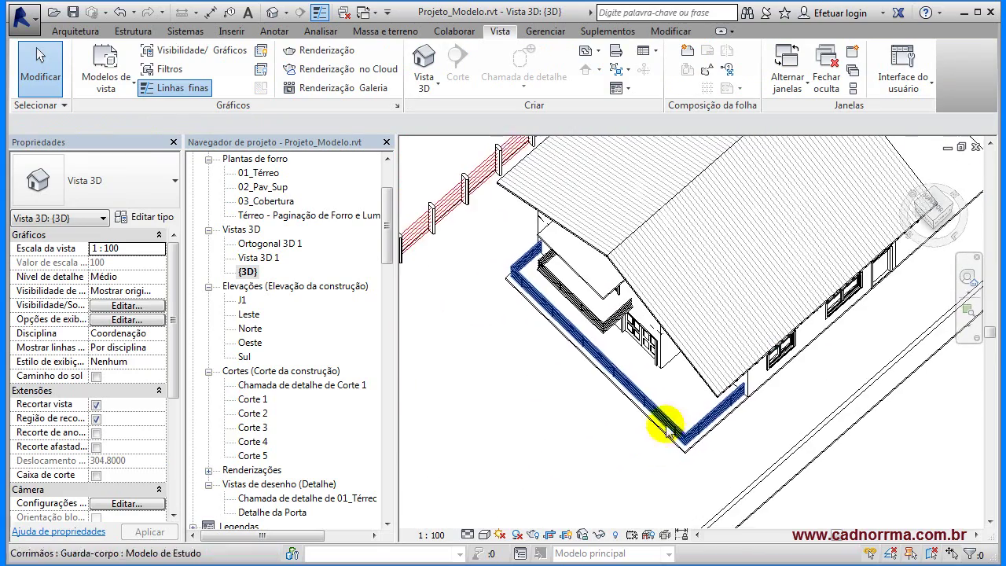
pyautogui.keyDown('shift'); pyautogui.moveTo(684, 410); pyautogui.dragTo(677, 377, button='middle'); pyautogui.keyUp('shift')
pyautogui.scroll(3, 702, 373)
pyautogui.scroll(-5, 703, 372)
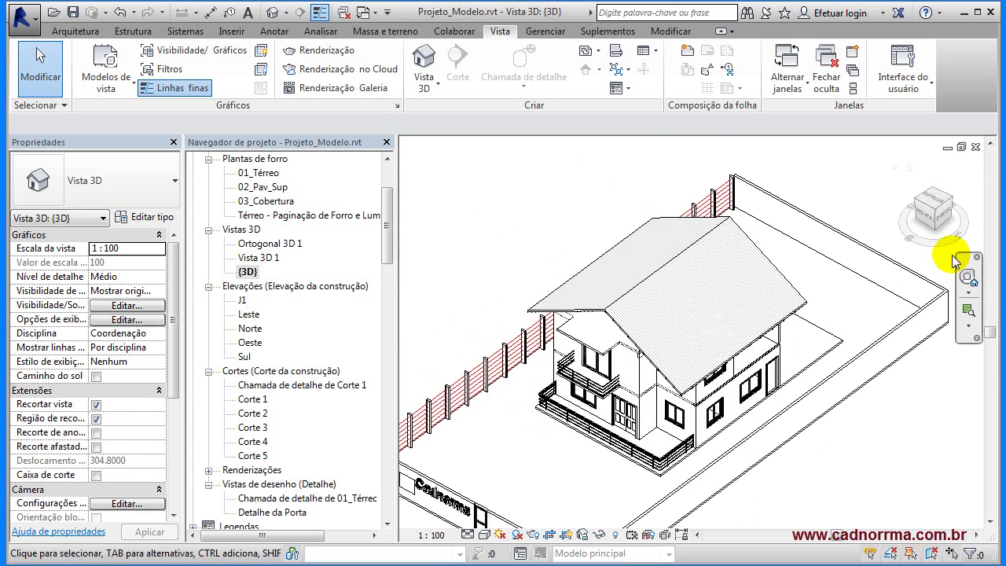
# Return the {3D} view to its home orientation (Ir para principal) and switch to the Ortogonal 3D 1 view.
pyautogui.rightClick(925, 213)
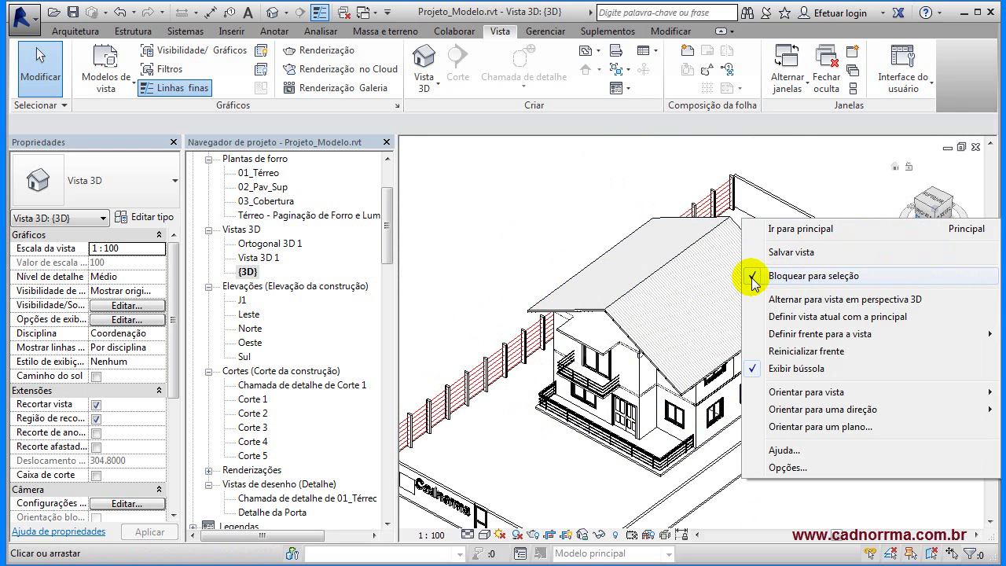
pyautogui.click(798, 230)
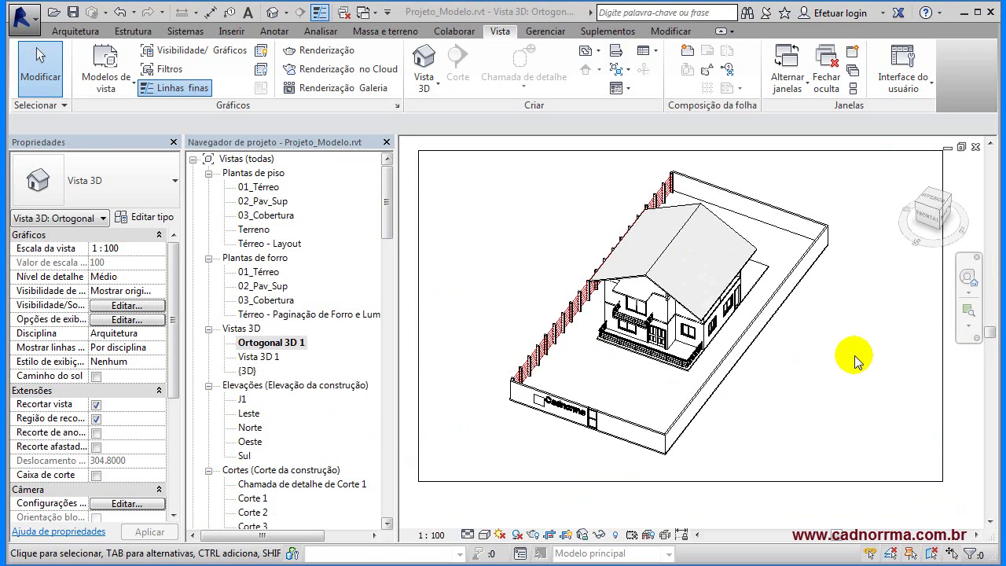
pyautogui.click(825, 368)
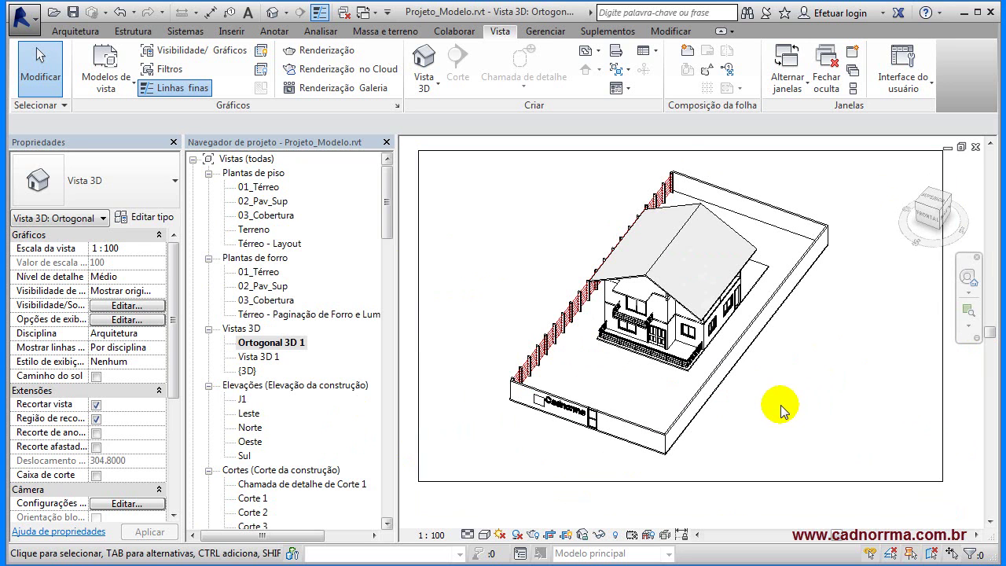
# Examine the house and its crop region in the Ortogonal 3D 1 view at close and wide range.
pyautogui.scroll(1, 782, 409)
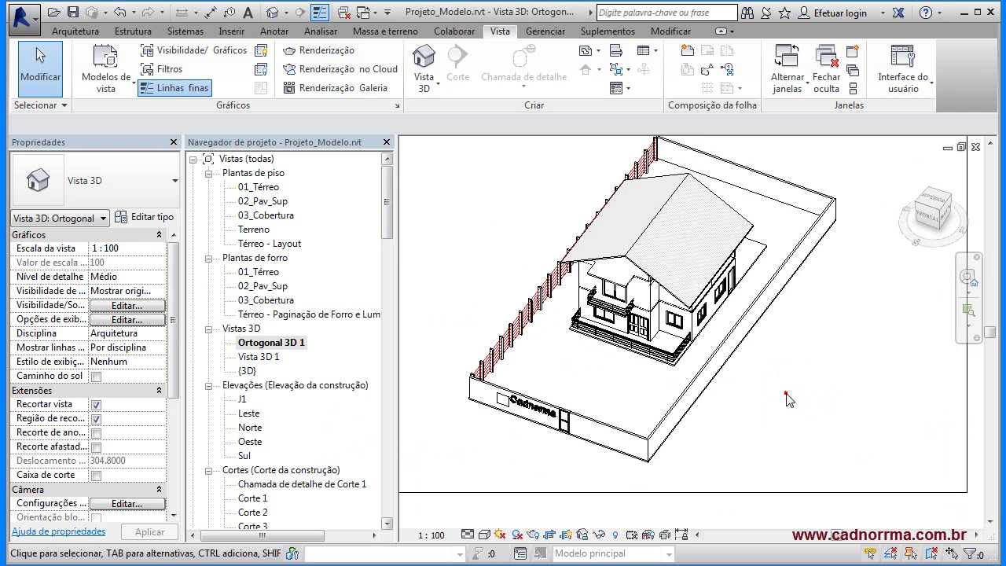
pyautogui.scroll(-5, 786, 392)
pyautogui.scroll(5, 788, 390)
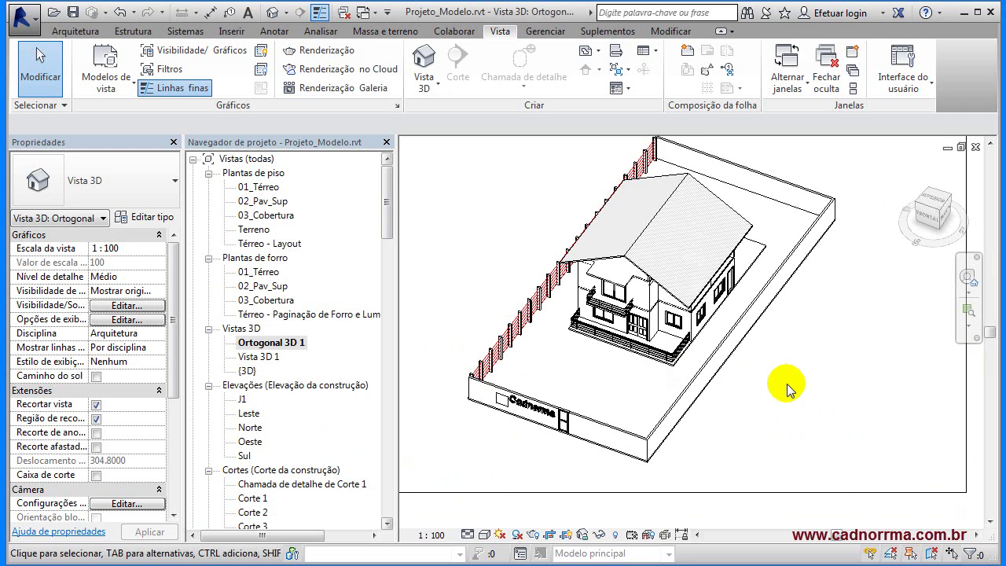
pyautogui.scroll(-1, 789, 389)
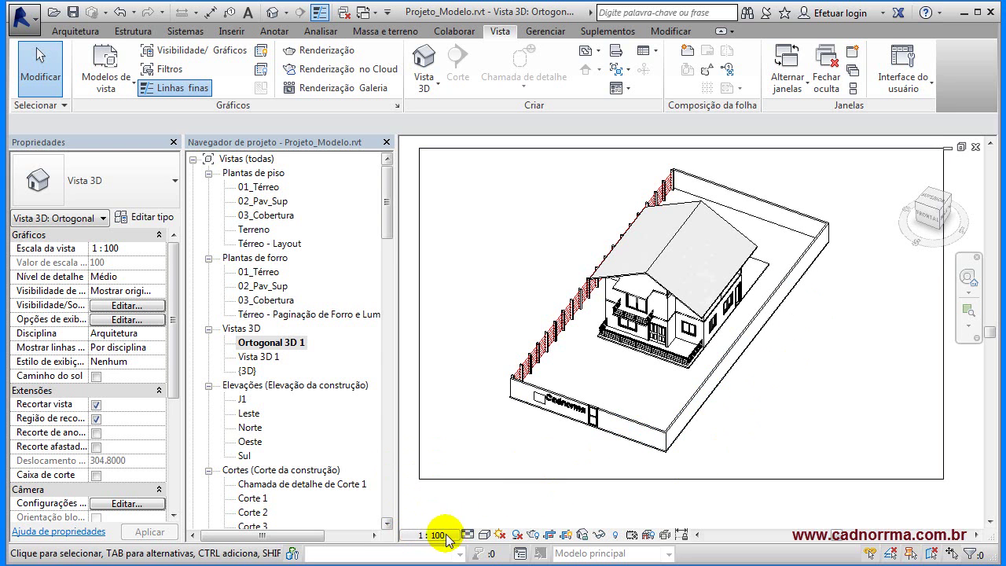
pyautogui.scroll(5, 781, 410)
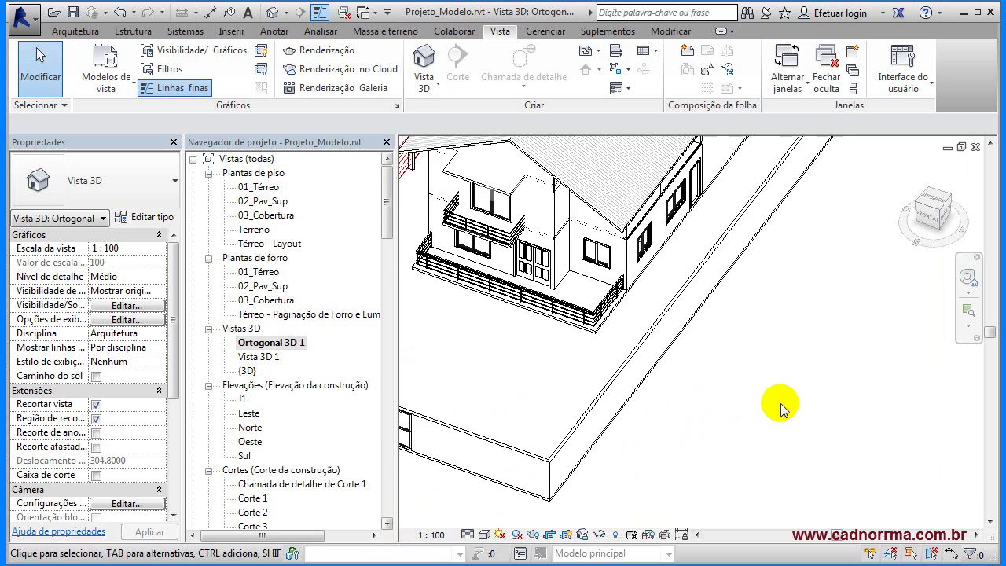
pyautogui.scroll(-5, 781, 409)
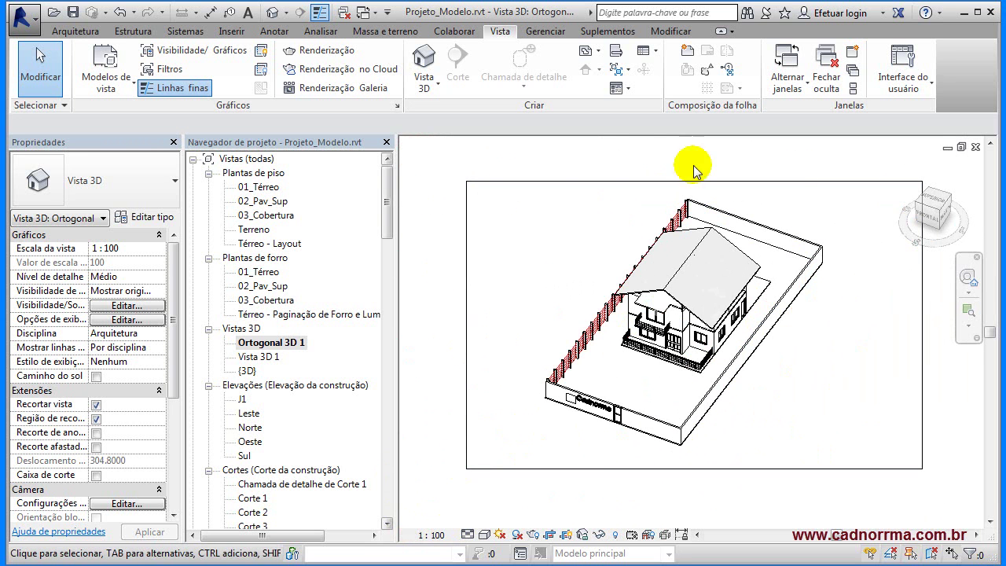
# Orbit the house to a lower front-corner view, and save the orientation while locking the view (Salvar orientação e bloquear vista).
pyautogui.keyDown('shift'); pyautogui.moveTo(787, 364); pyautogui.dragTo(748, 367, button='middle'); pyautogui.keyUp('shift')
pyautogui.scroll(5, 735, 374)
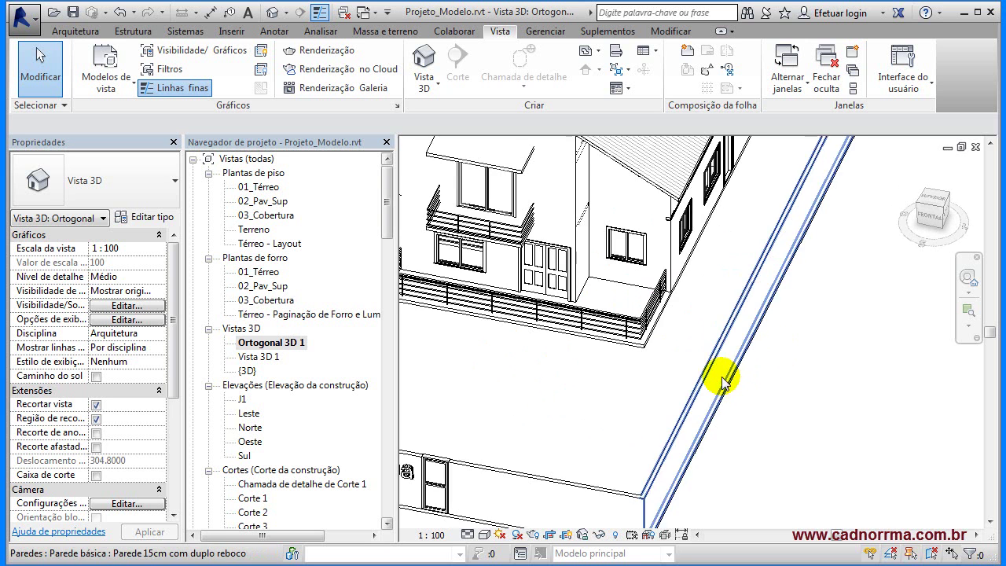
pyautogui.scroll(-6, 793, 368)
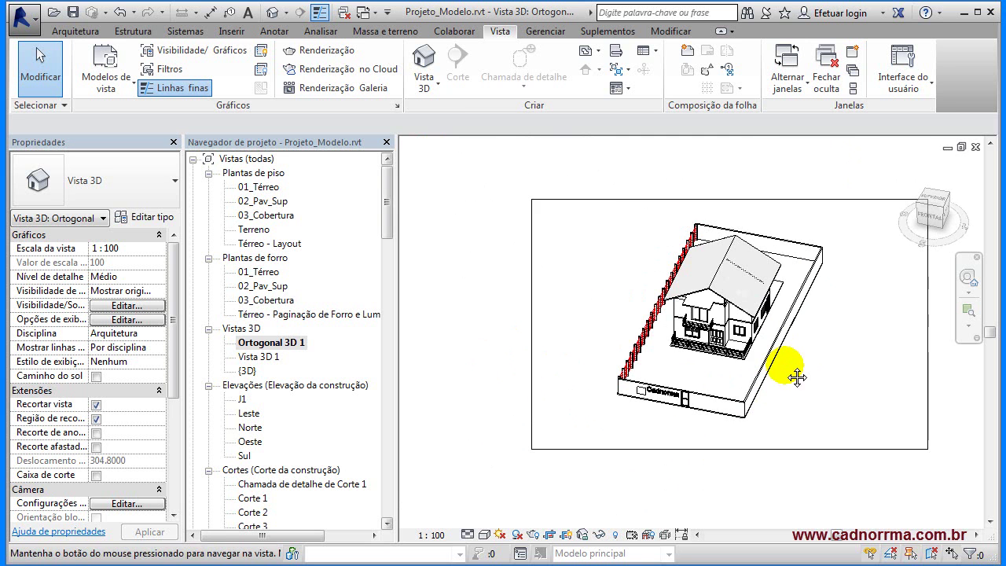
pyautogui.keyDown('shift'); pyautogui.moveTo(797, 378); pyautogui.dragTo(776, 360, button='middle'); pyautogui.keyUp('shift')
pyautogui.scroll(2, 789, 356)
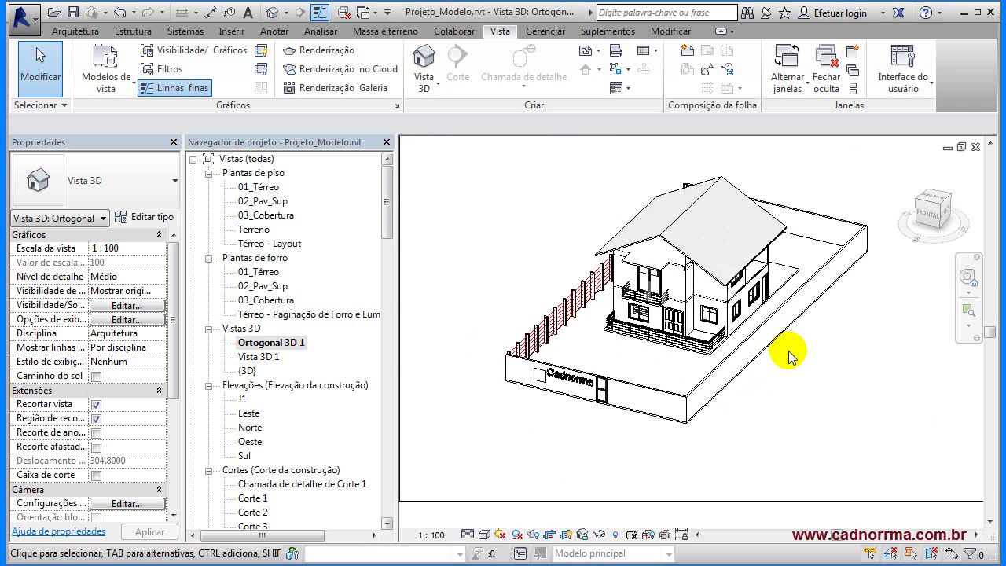
pyautogui.moveTo(790, 356); pyautogui.dragTo(746, 381, button='middle')
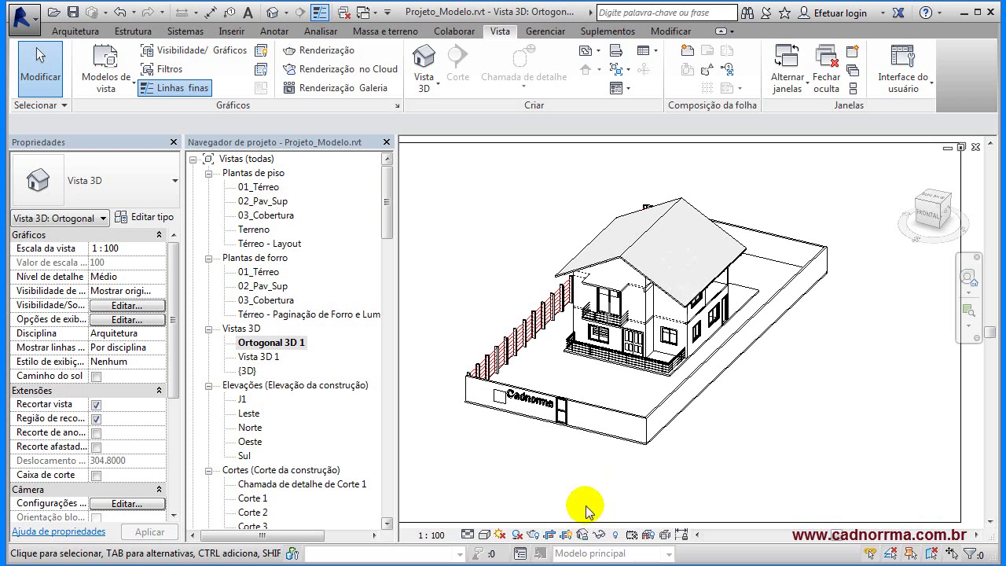
pyautogui.click(581, 535)
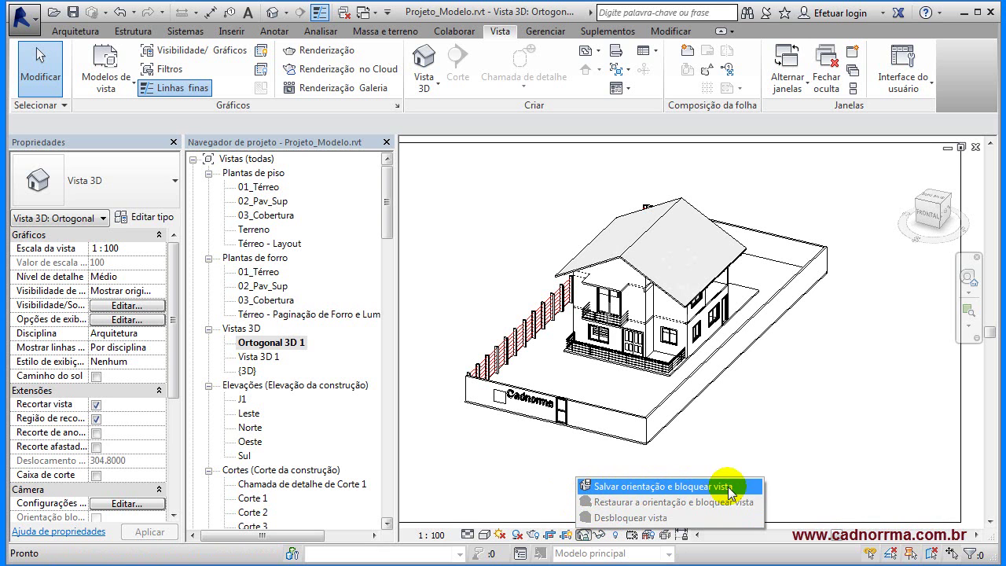
pyautogui.click(628, 488)
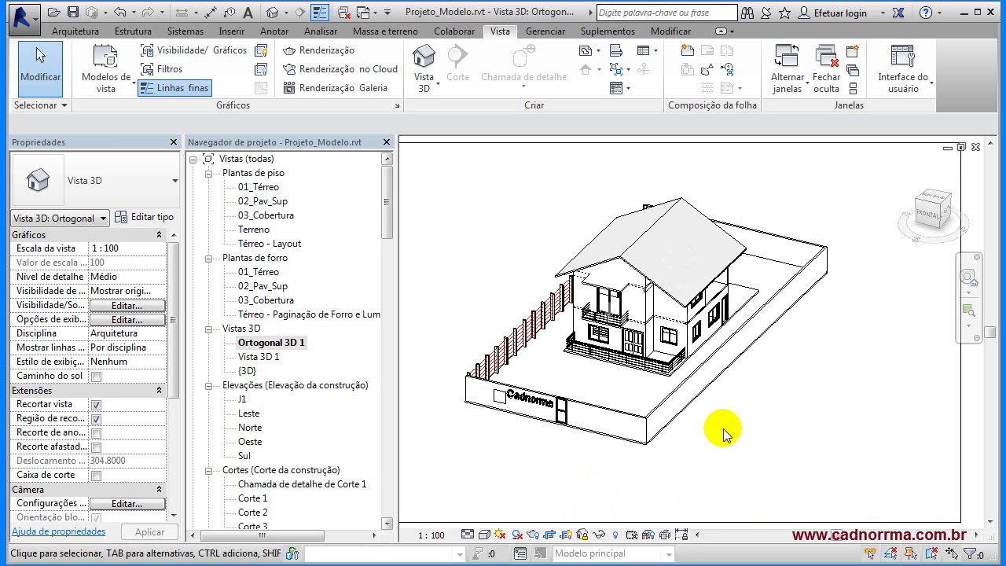
# Try to orbit the locked orthogonal view and to reorient it with the ViewCube's faces and compass.
pyautogui.moveTo(526, 449)
pyautogui.keyDown('shift'); pyautogui.mouseDown(button='middle')
pyautogui.moveTo(638, 457)
pyautogui.moveTo(517, 449)
pyautogui.mouseUp(button='middle'); pyautogui.keyUp('shift')
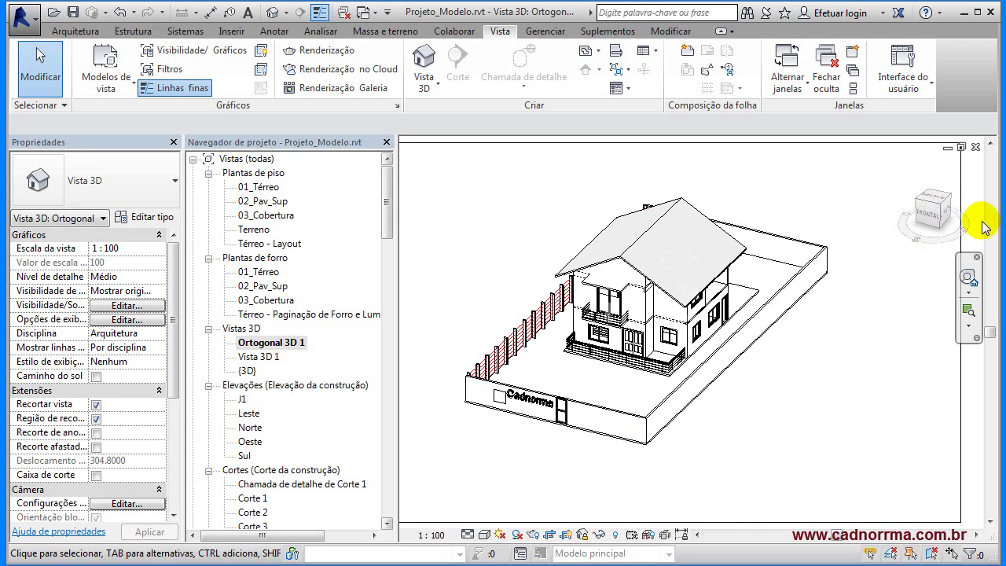
pyautogui.click(917, 213)
pyautogui.click(937, 182)
pyautogui.click(960, 235)
pyautogui.click(896, 223)
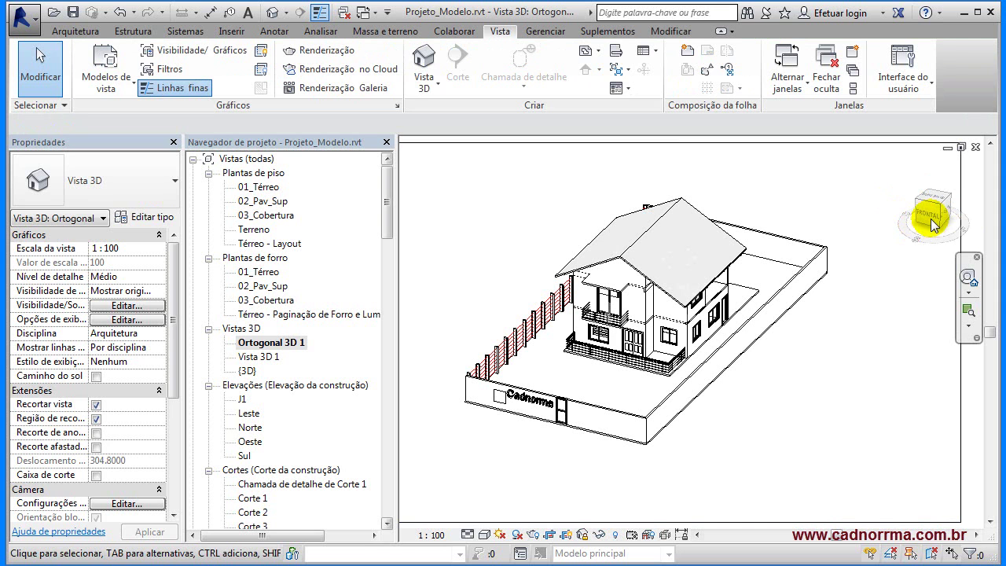
pyautogui.click(929, 192)
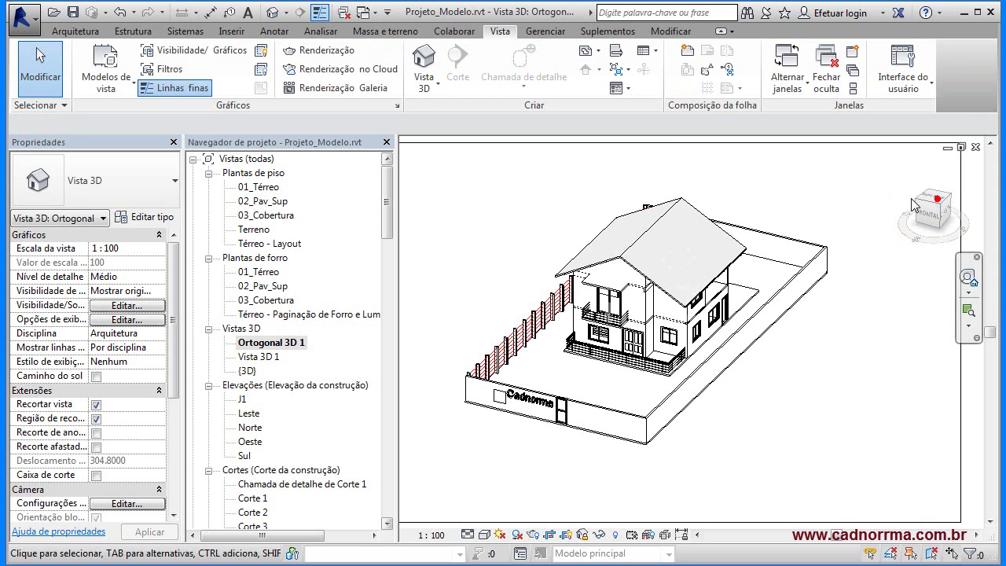
# Unlock the Ortogonal 3D 1 view (Desbloquear vista).
pyautogui.click(583, 535)
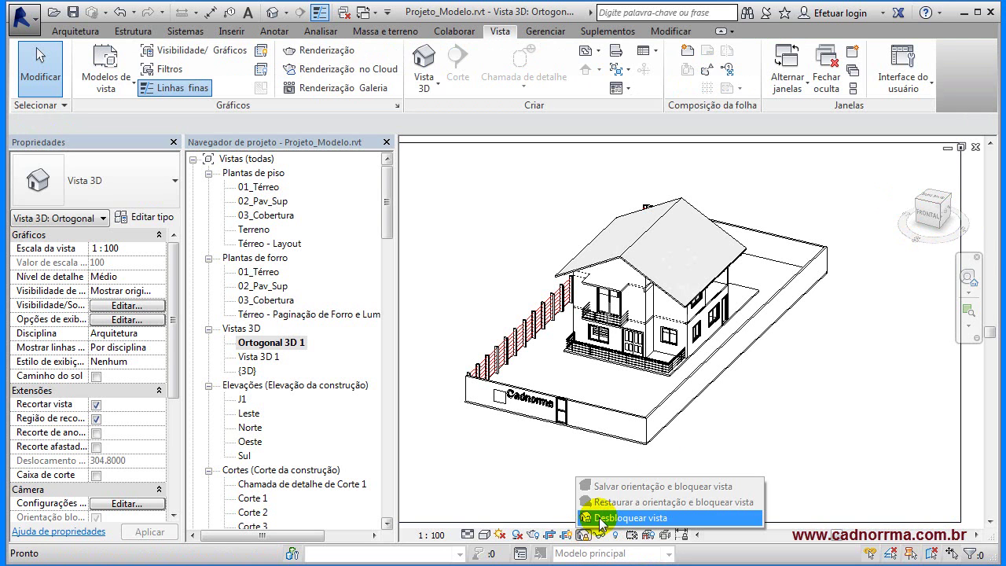
pyautogui.click(600, 518)
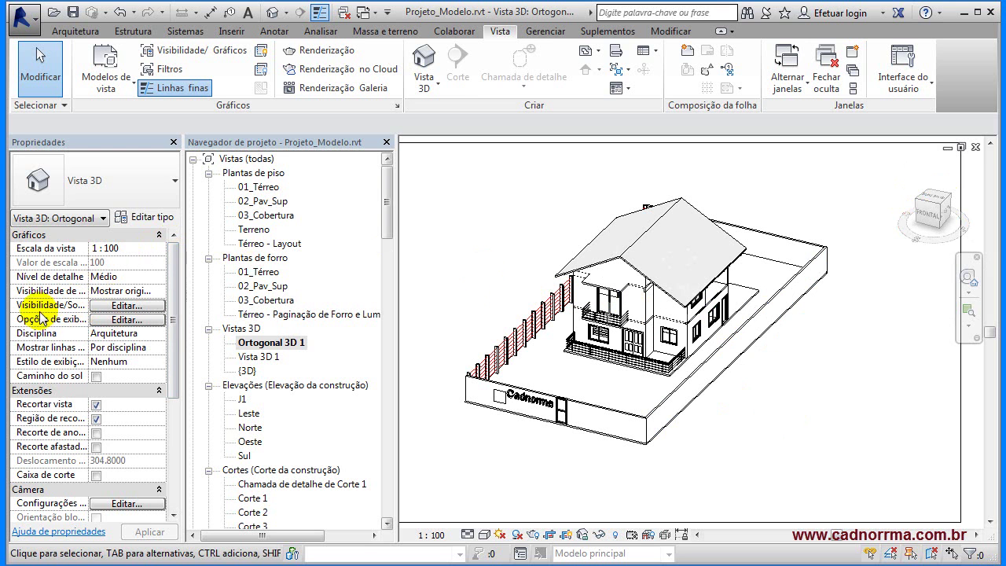
# Open the graphic display options of the Ortogonal 3D 1 view and review the shadow settings (Sombras).
pyautogui.click(130, 321)
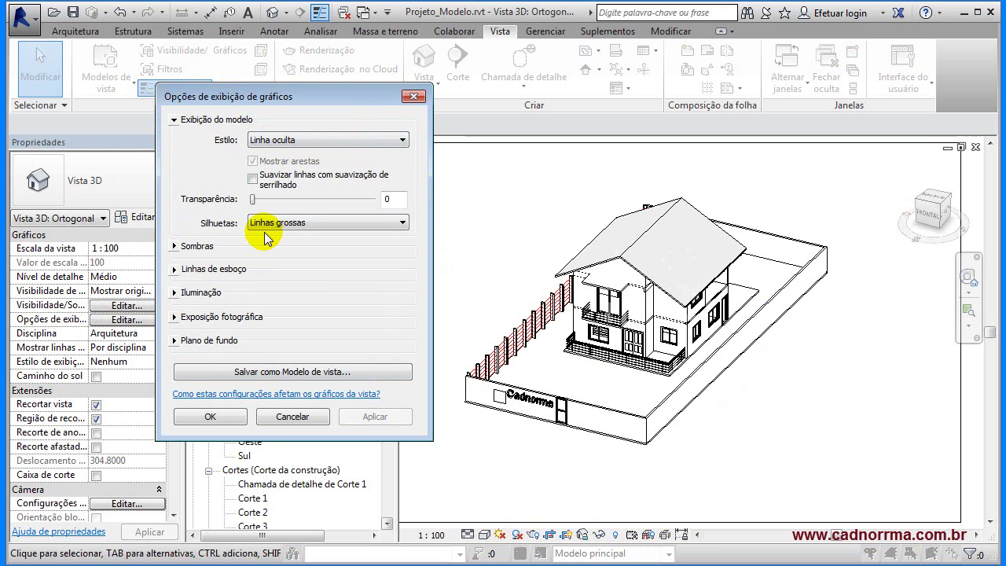
pyautogui.click(174, 246)
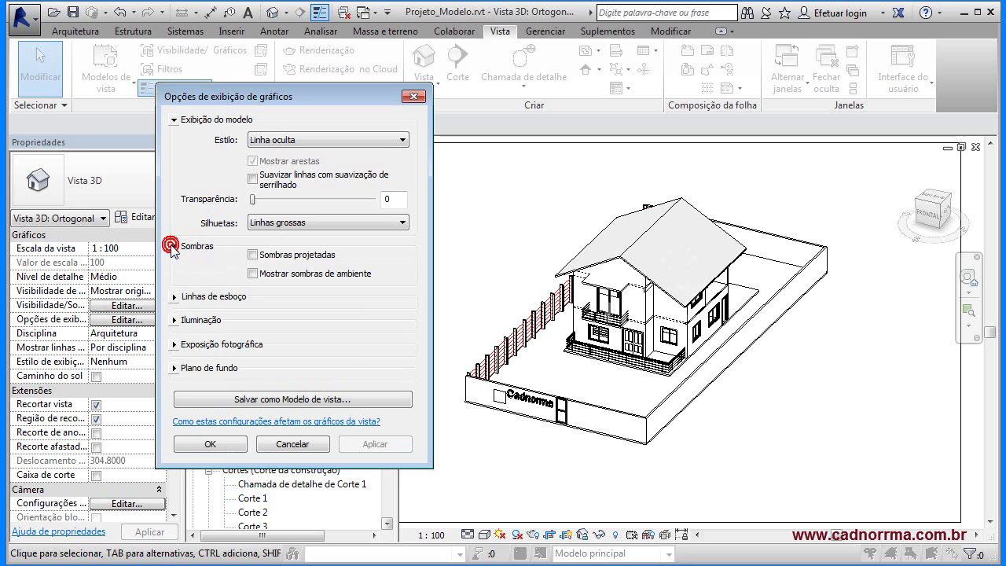
pyautogui.click(173, 247)
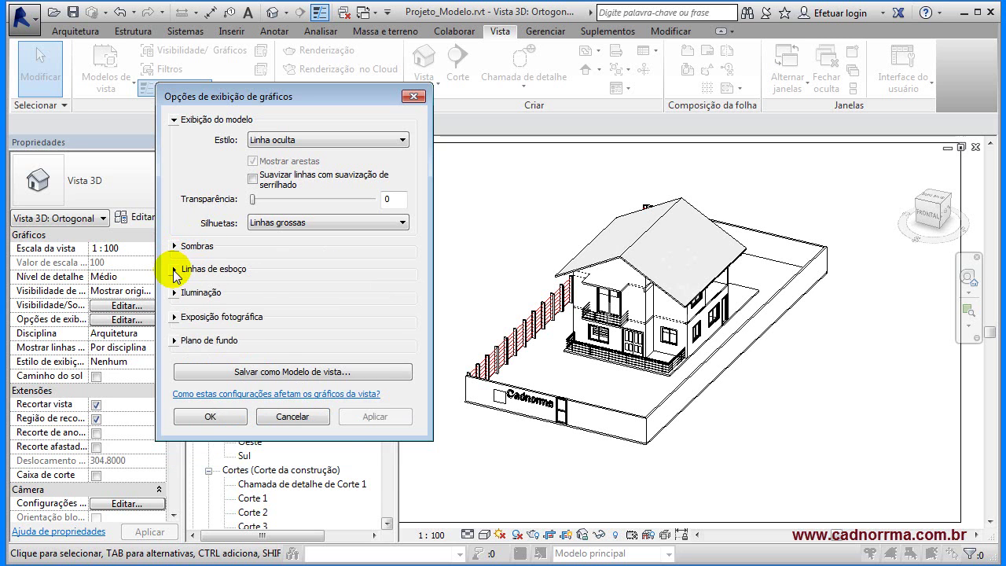
# Enable sketch lines (Ativar linhas de esboço) for the view with Tremulação 7 and Extensão 5.
pyautogui.click(174, 269)
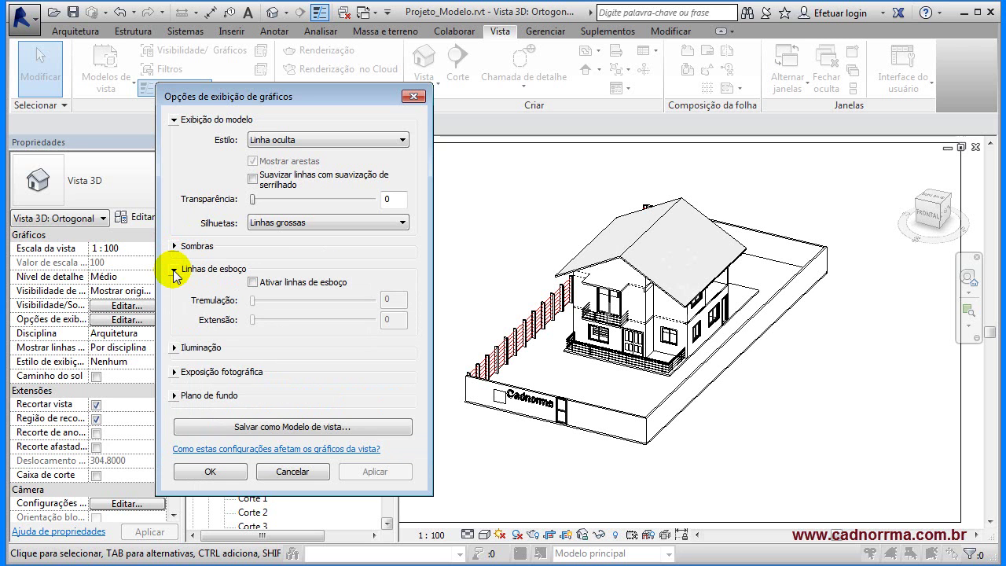
pyautogui.click(174, 270)
pyautogui.click(174, 270)
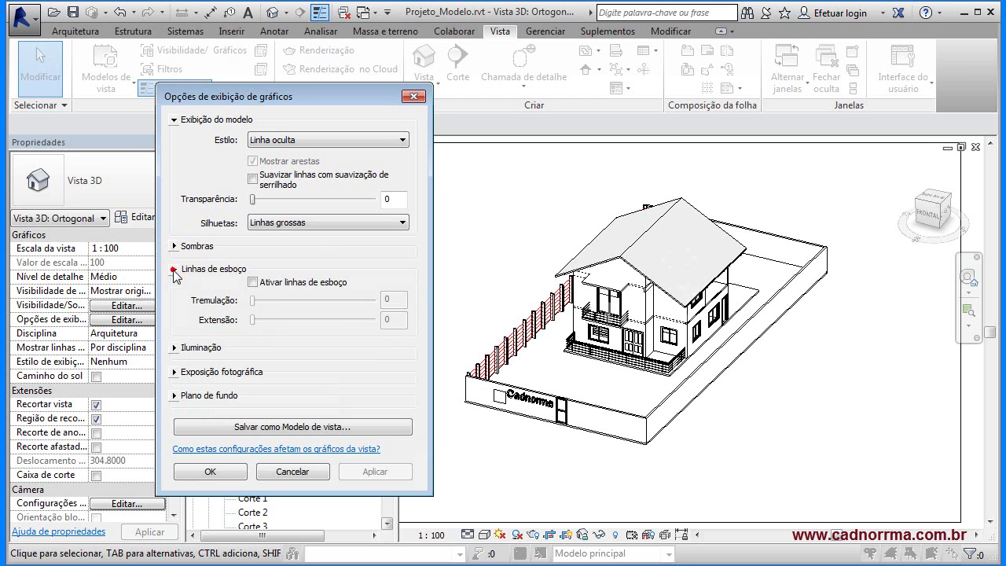
pyautogui.click(252, 282)
pyautogui.moveTo(263, 301); pyautogui.dragTo(334, 301)
pyautogui.moveTo(252, 320); pyautogui.dragTo(312, 323)
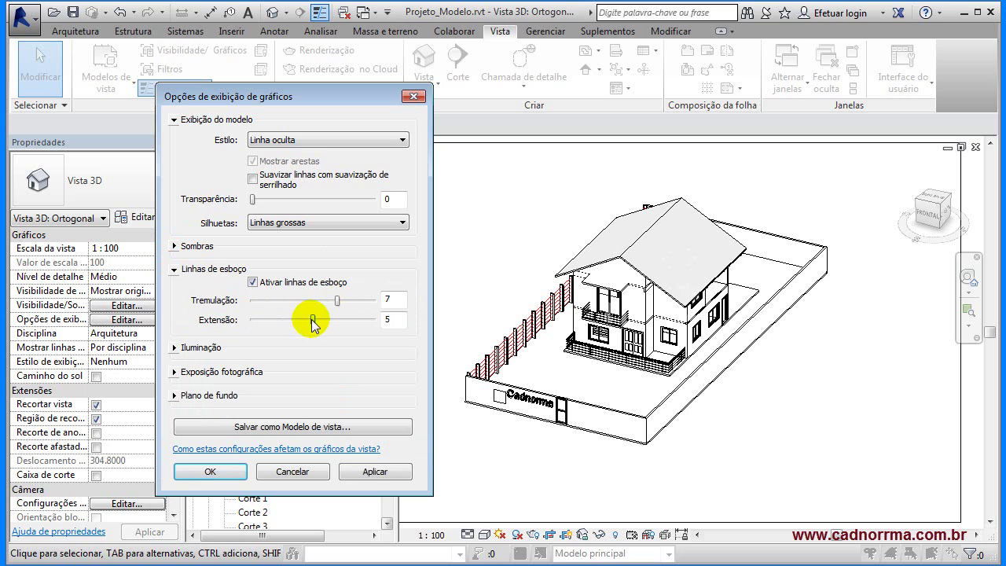
pyautogui.click(375, 471)
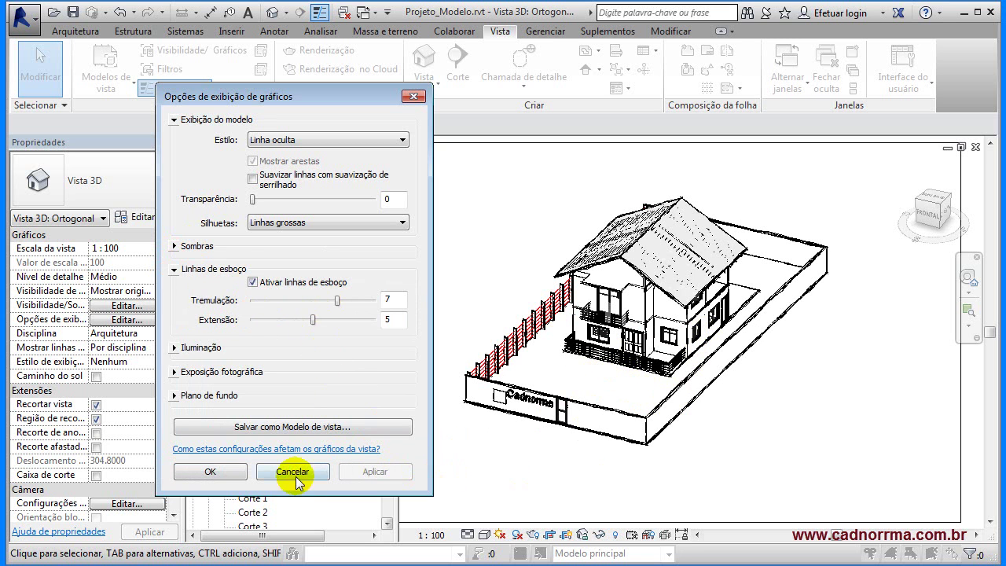
pyautogui.click(211, 472)
# Examine the sketch-line effect on the house's windows, door, railings and front wall at close and wide range.
pyautogui.scroll(6, 674, 348)
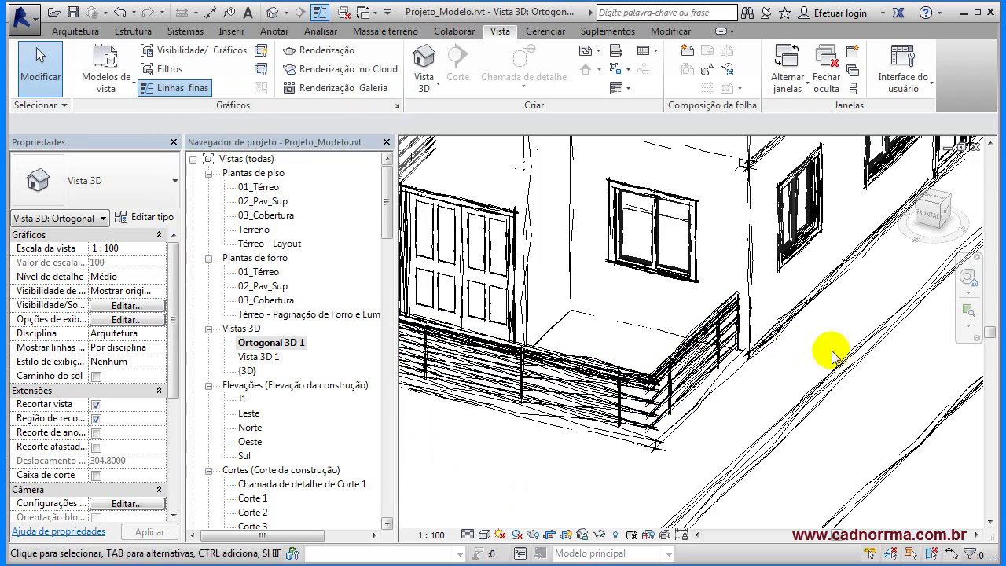
pyautogui.scroll(2, 582, 299)
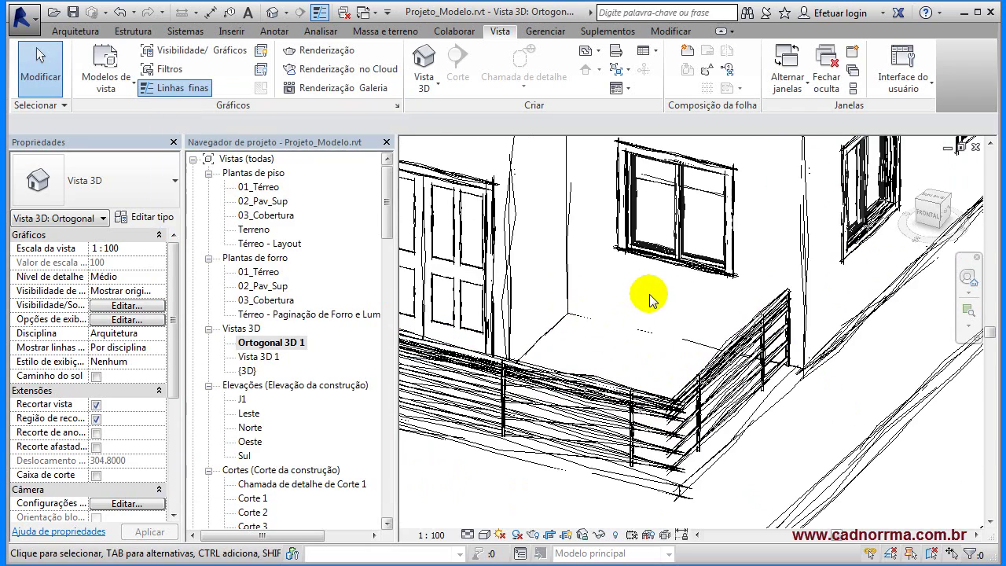
pyautogui.scroll(-2, 690, 318)
pyautogui.scroll(-5, 673, 299)
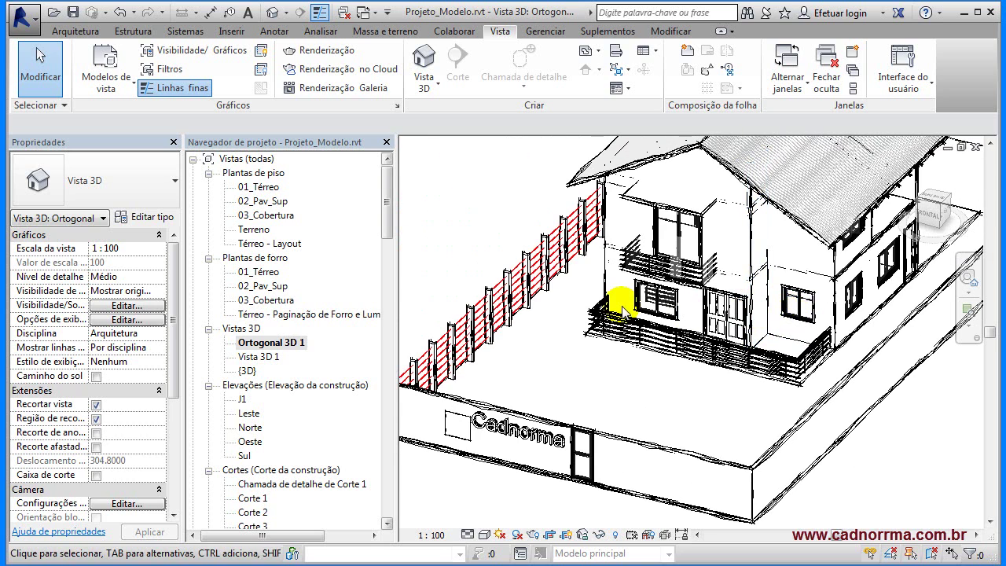
pyautogui.scroll(-1, 596, 359)
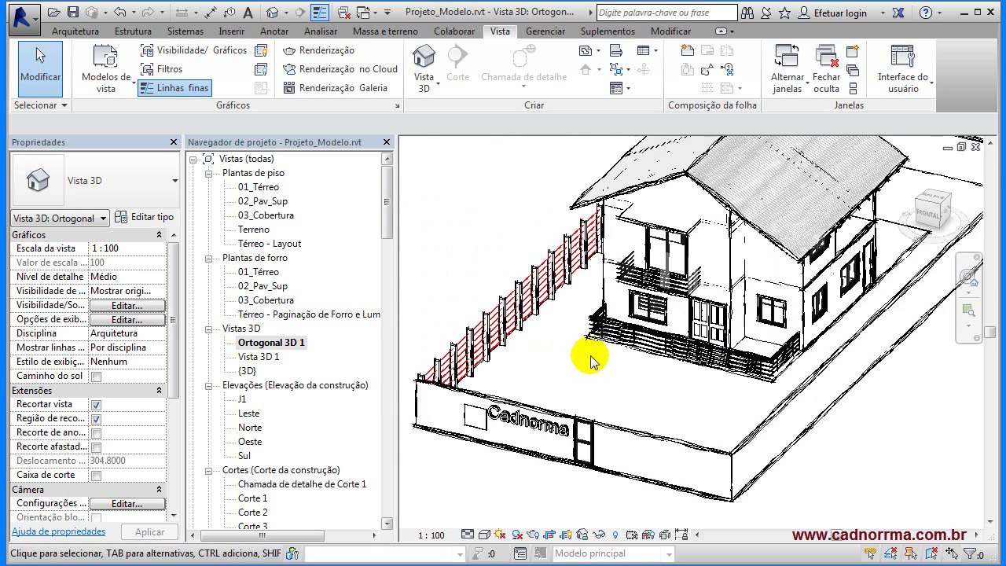
pyautogui.scroll(1, 651, 373)
pyautogui.scroll(2, 651, 373)
pyautogui.scroll(-2, 651, 374)
pyautogui.scroll(1, 651, 374)
pyautogui.moveTo(651, 374); pyautogui.dragTo(591, 371, button='middle')
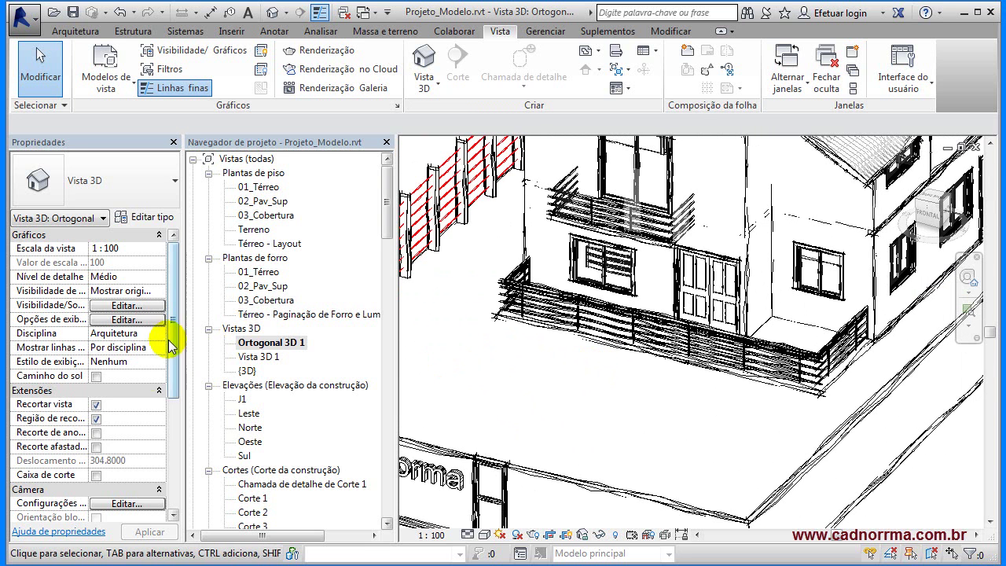
# Turn off the sketch lines in the Ortogonal 3D 1 view's graphic display options.
pyautogui.click(124, 321)
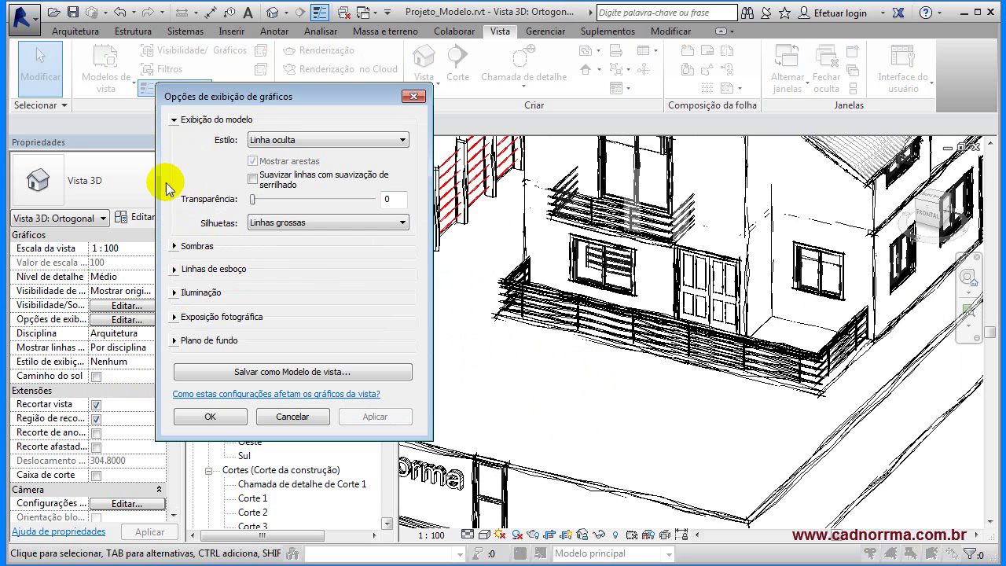
pyautogui.click(174, 269)
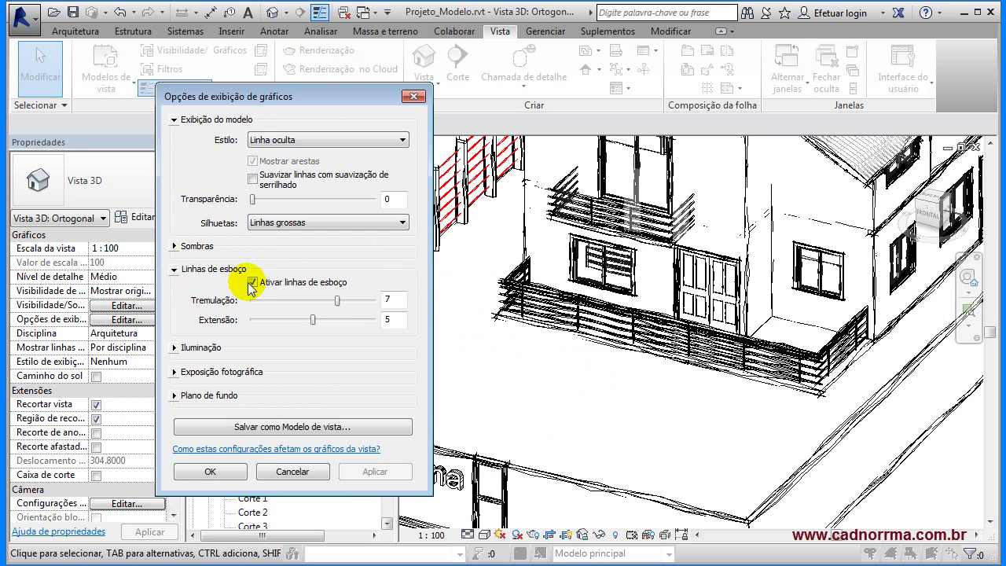
pyautogui.click(252, 281)
pyautogui.click(170, 269)
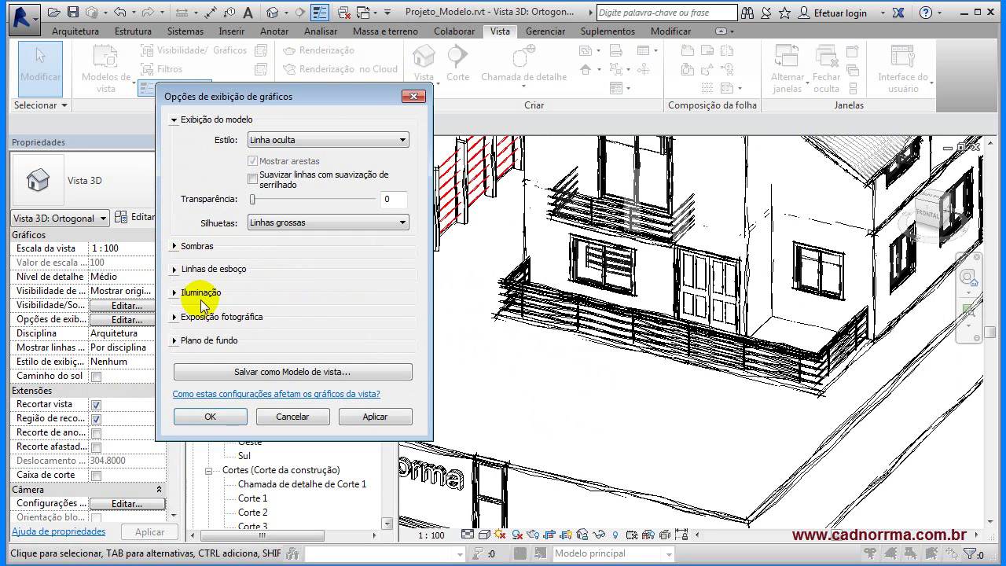
# Review the lighting (Iluminação) and photographic exposure (Exposição fotográfica) settings of the view.
pyautogui.click(175, 294)
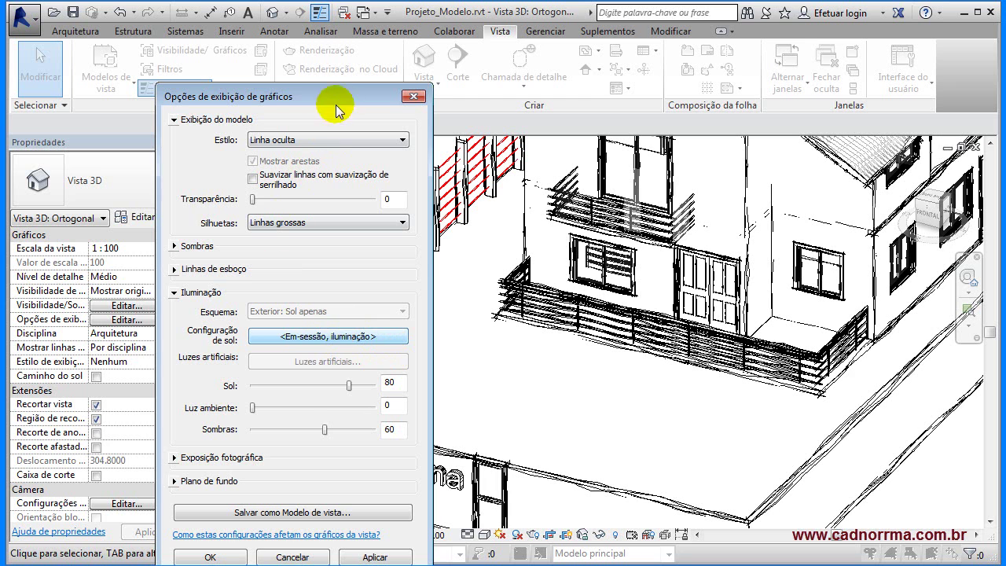
pyautogui.moveTo(340, 98); pyautogui.dragTo(306, 57)
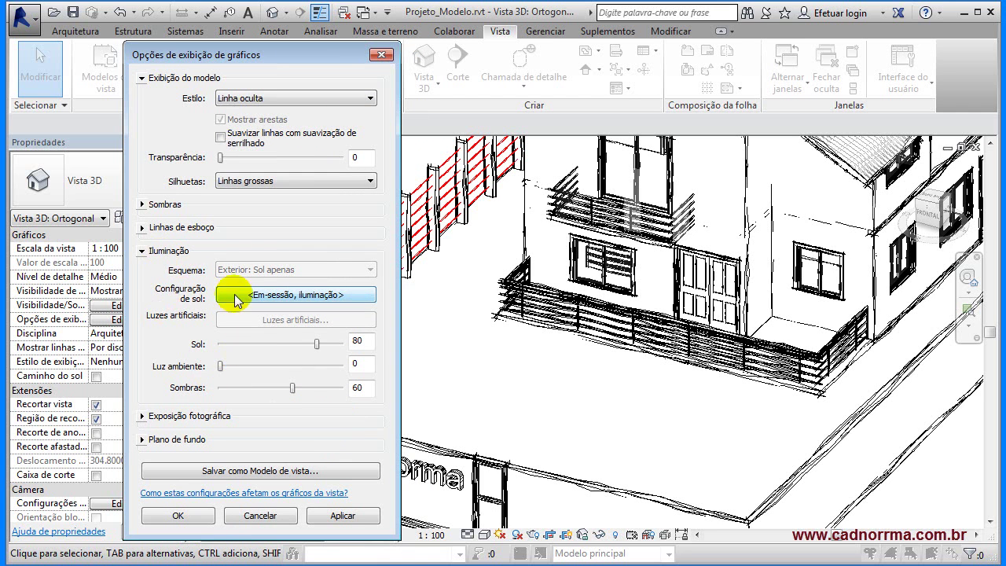
pyautogui.click(142, 252)
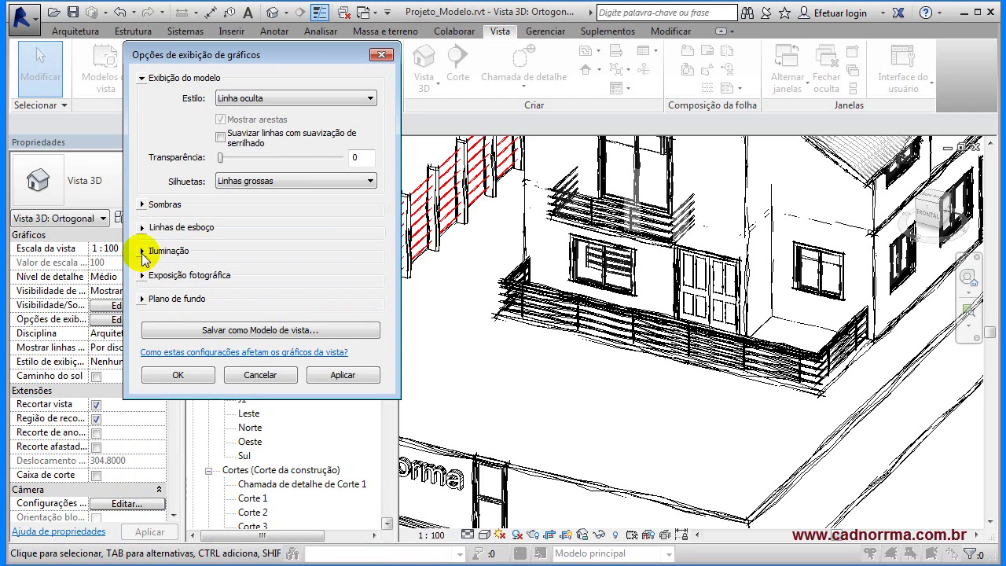
pyautogui.click(142, 276)
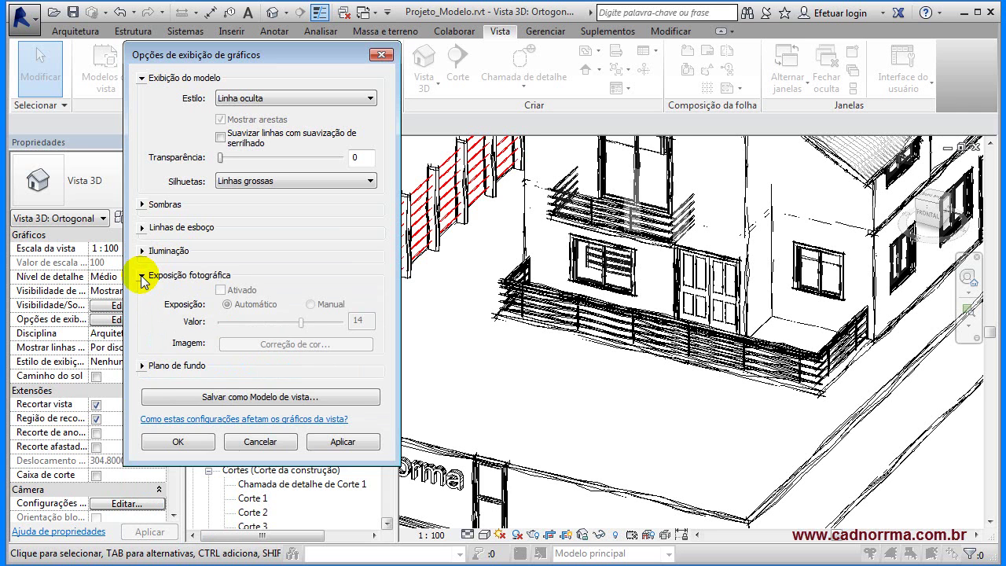
pyautogui.click(141, 275)
# Set the Ortogonal 3D 1 view's background (Plano de fundo) to Gradiente and accept the display options.
pyautogui.click(143, 299)
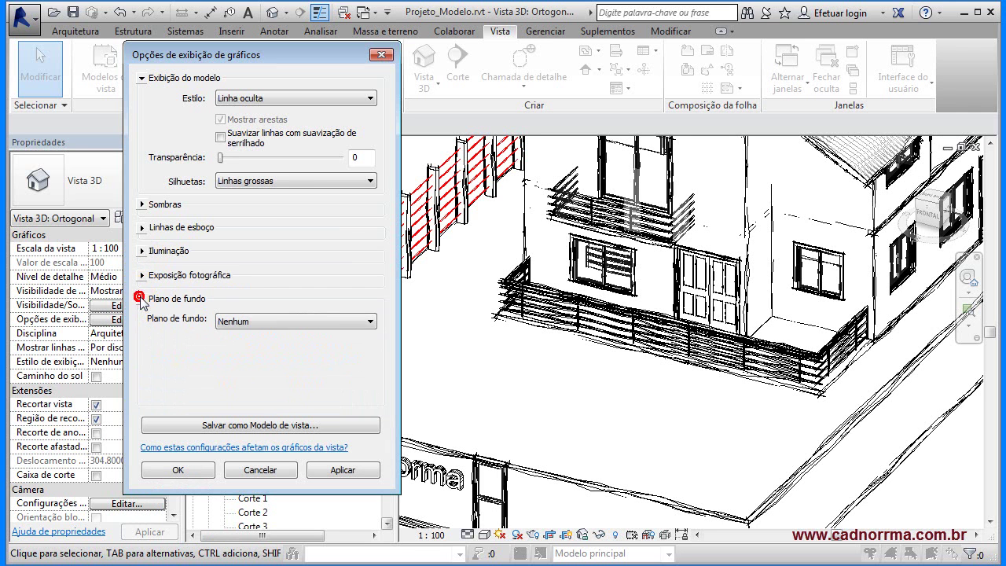
pyautogui.click(370, 321)
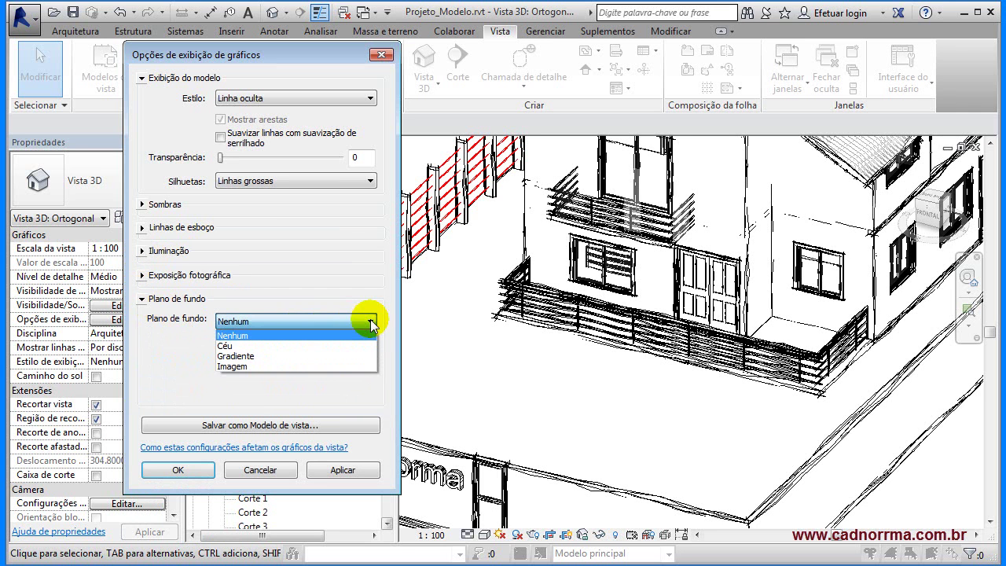
pyautogui.click(293, 361)
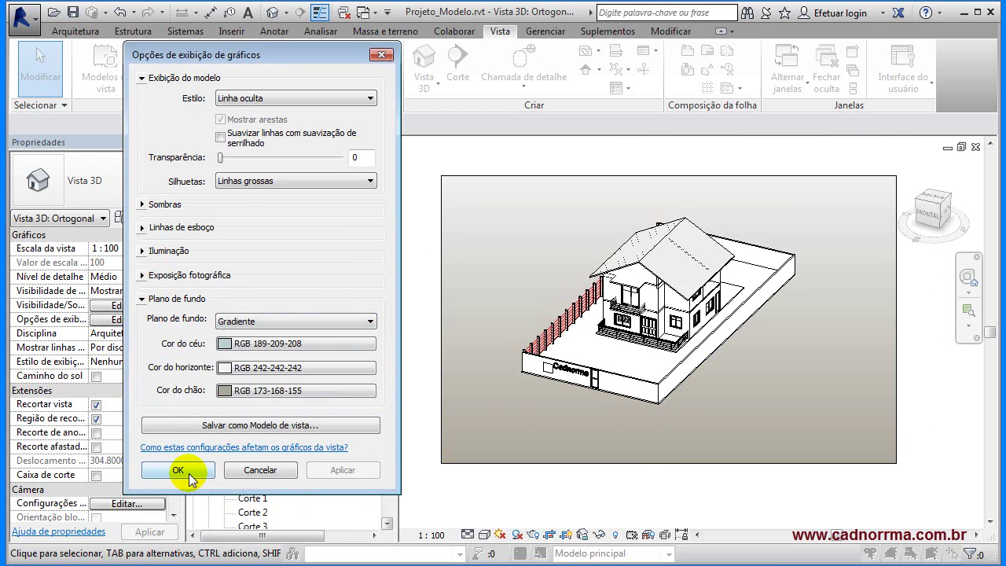
pyautogui.click(189, 469)
# Open the perspective view Vista 3D 1 and apply a Gradiente background to it.
pyautogui.doubleClick(254, 358)
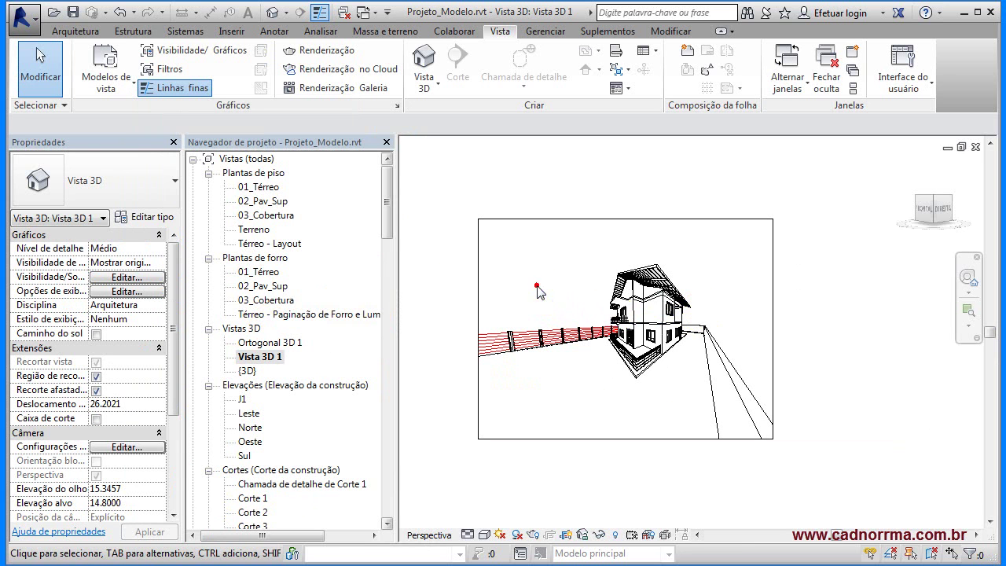
pyautogui.click(122, 294)
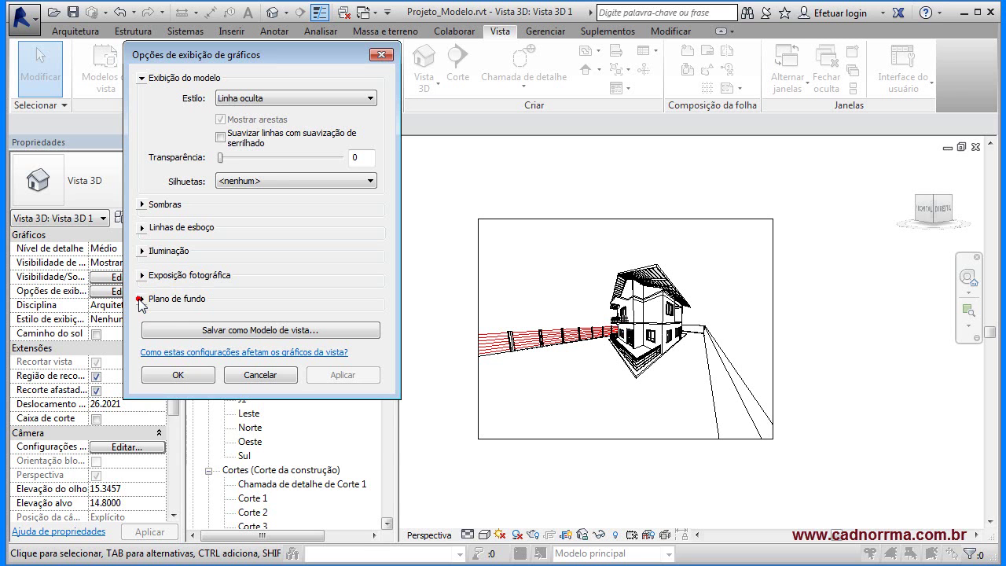
pyautogui.click(141, 300)
pyautogui.click(349, 321)
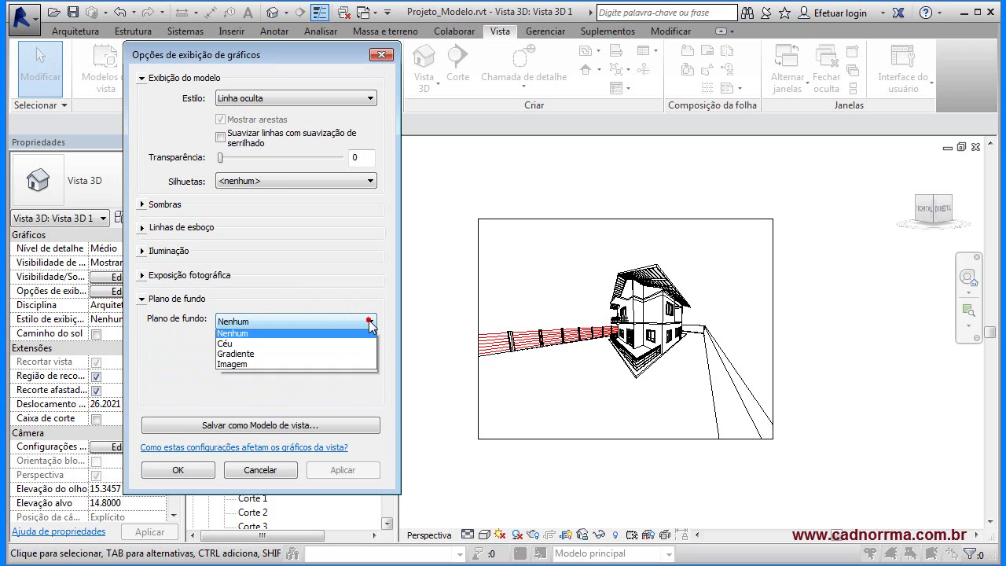
pyautogui.click(315, 357)
pyautogui.click(342, 469)
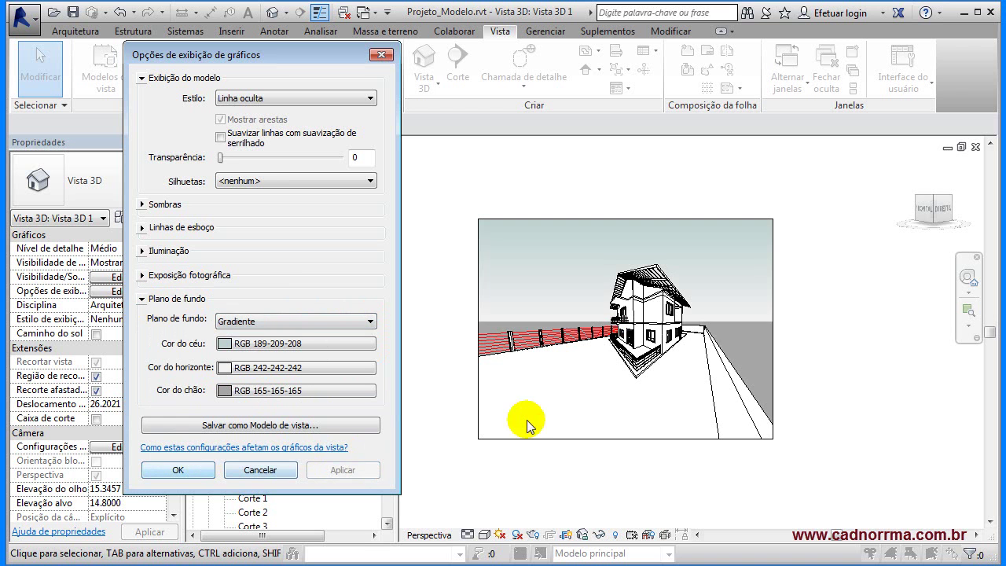
# Apply the Céu background to Vista 3D 1 with the ground colour set to dark red RGB 128-000-000.
pyautogui.click(372, 323)
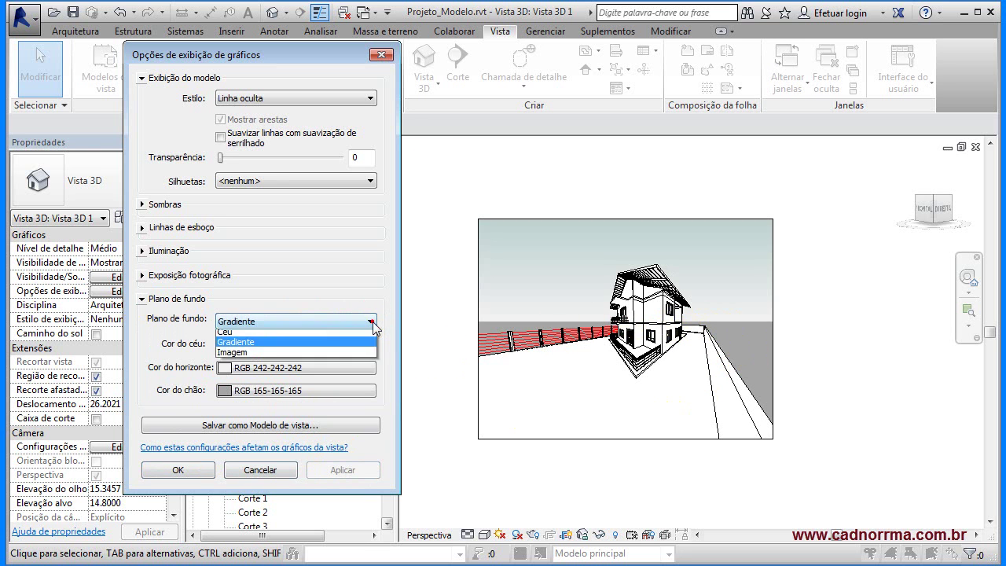
pyautogui.click(339, 342)
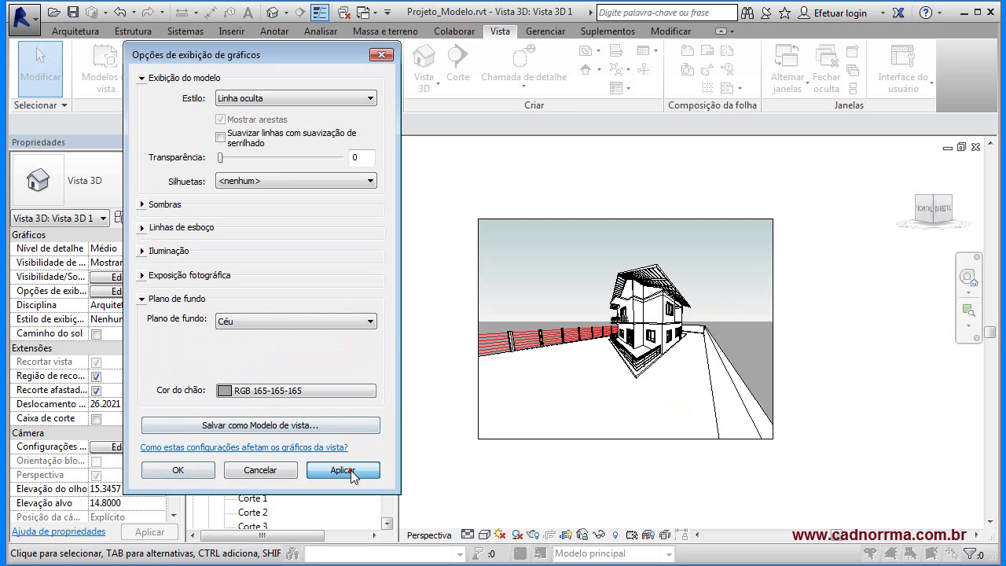
pyautogui.click(344, 470)
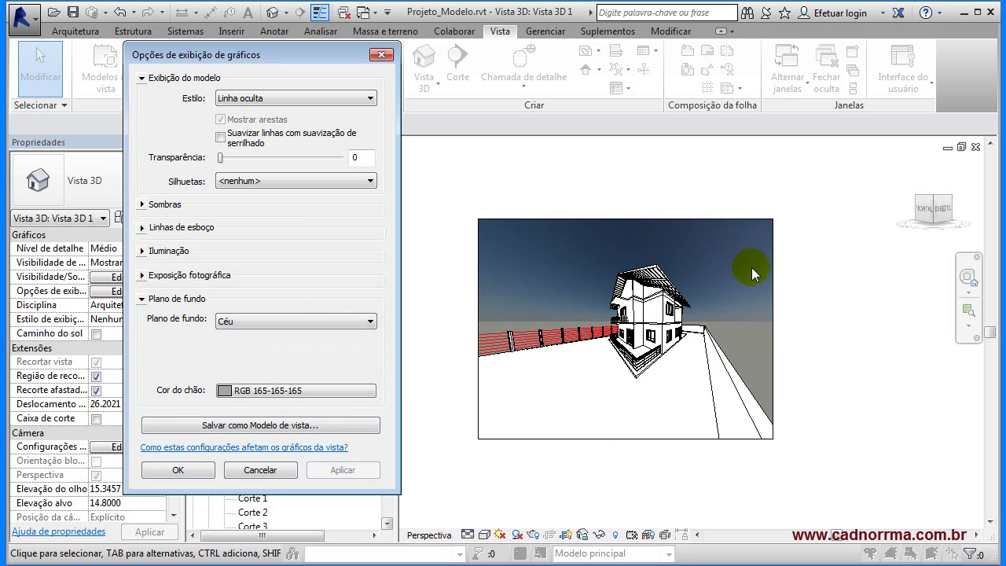
pyautogui.click(340, 396)
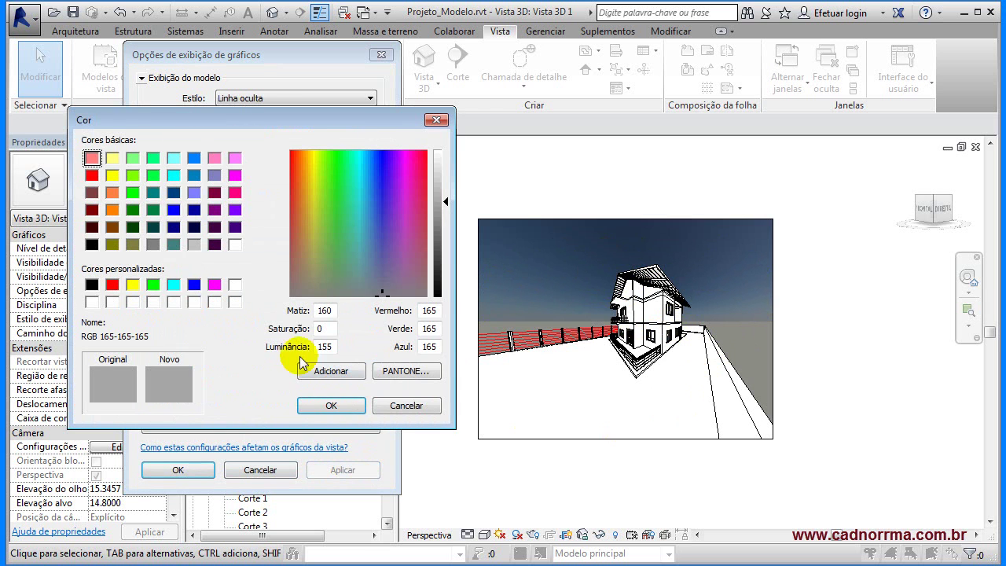
pyautogui.click(92, 211)
pyautogui.click(331, 405)
pyautogui.click(353, 468)
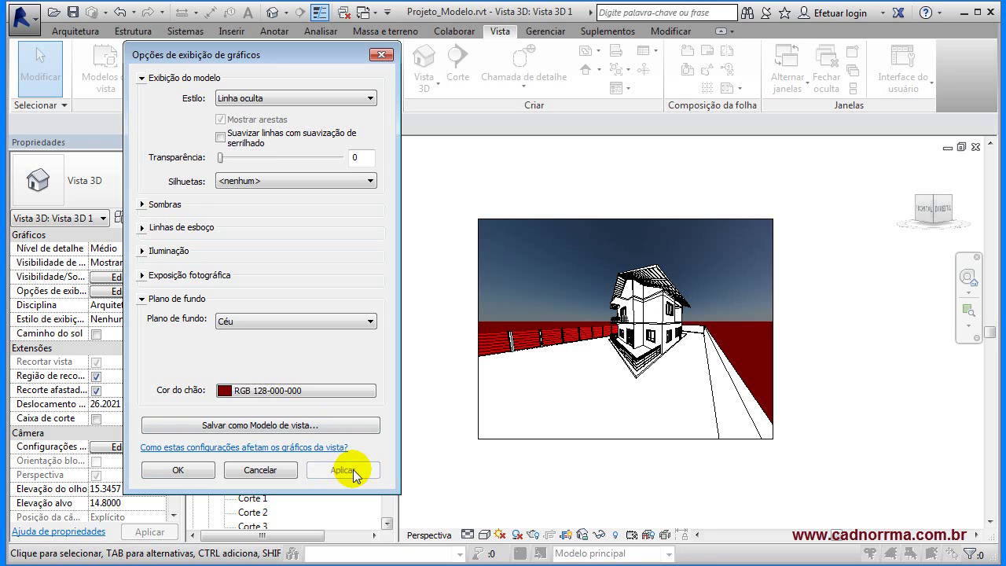
# Set the Vista 3D 1 background to Imagem using the file Background_02.bmp, and accept the display options.
pyautogui.click(370, 321)
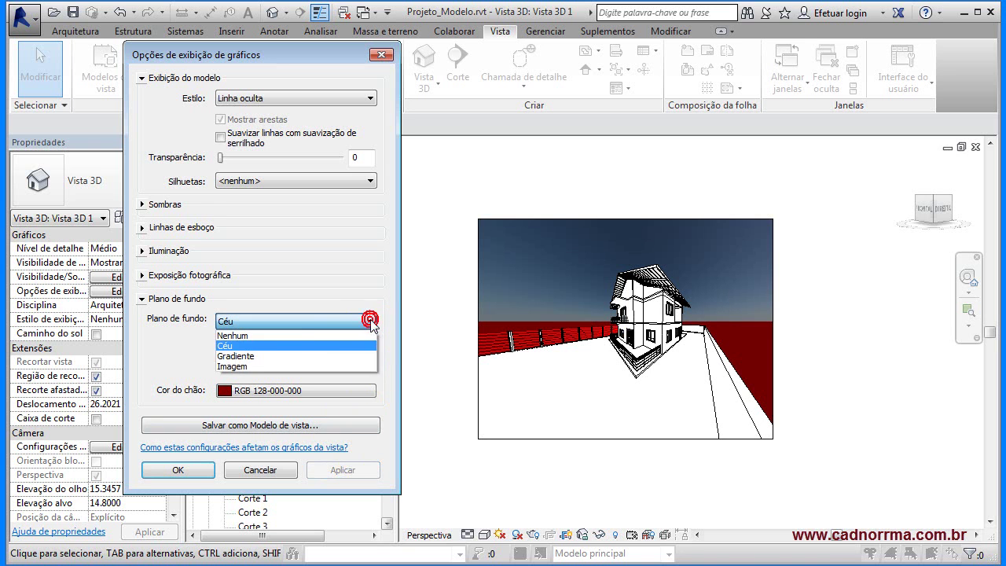
pyautogui.click(300, 365)
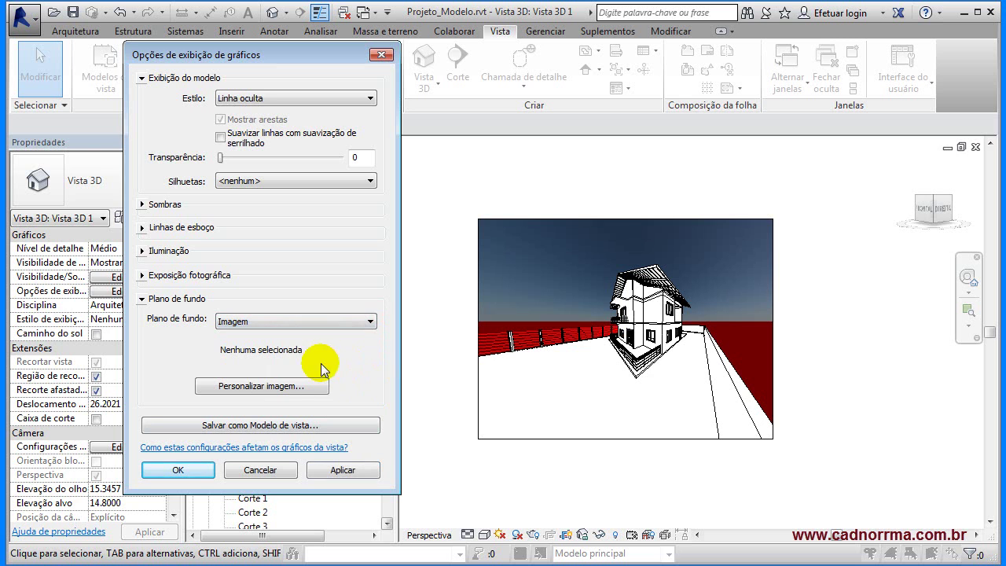
pyautogui.click(287, 385)
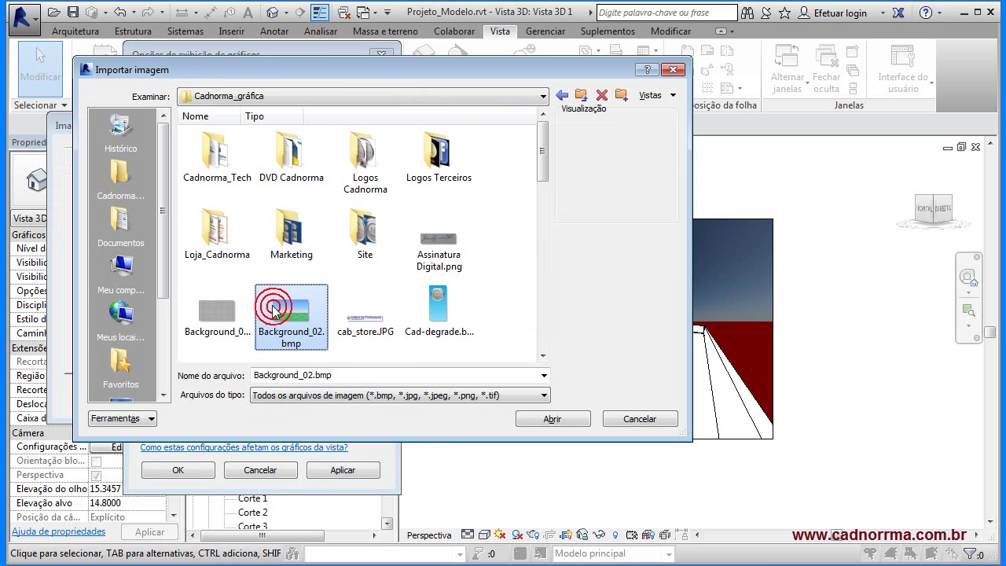
pyautogui.click(553, 419)
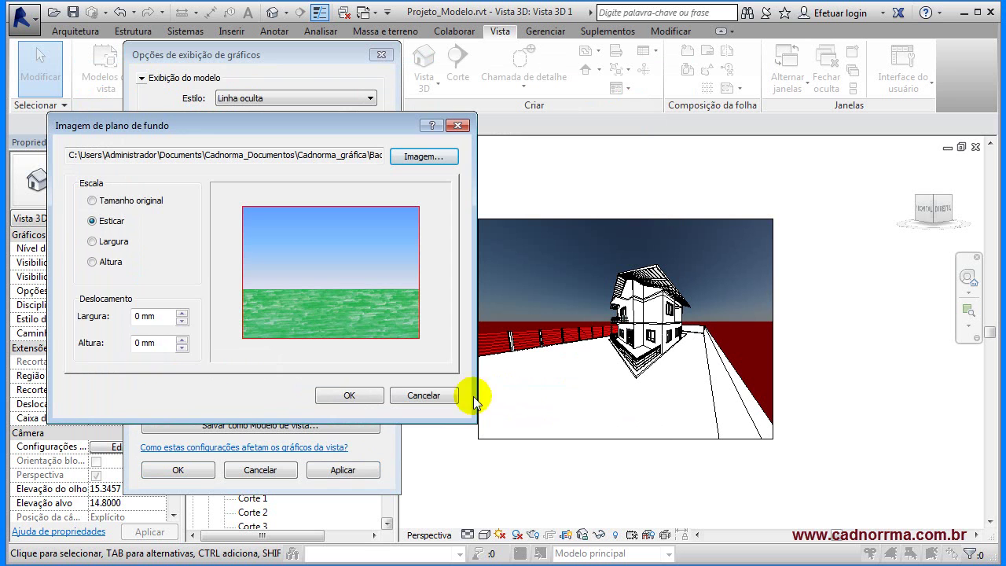
pyautogui.click(361, 393)
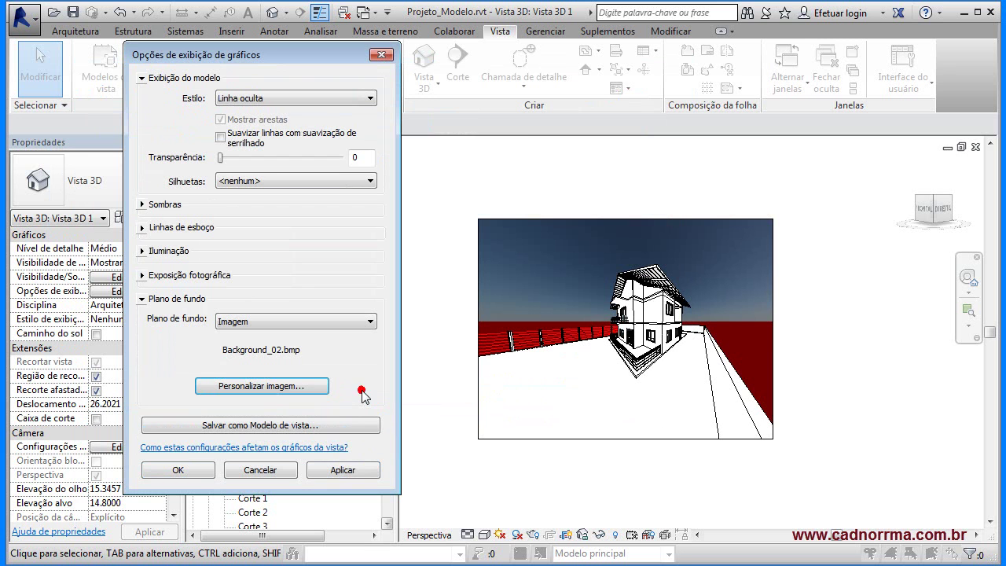
pyautogui.click(343, 470)
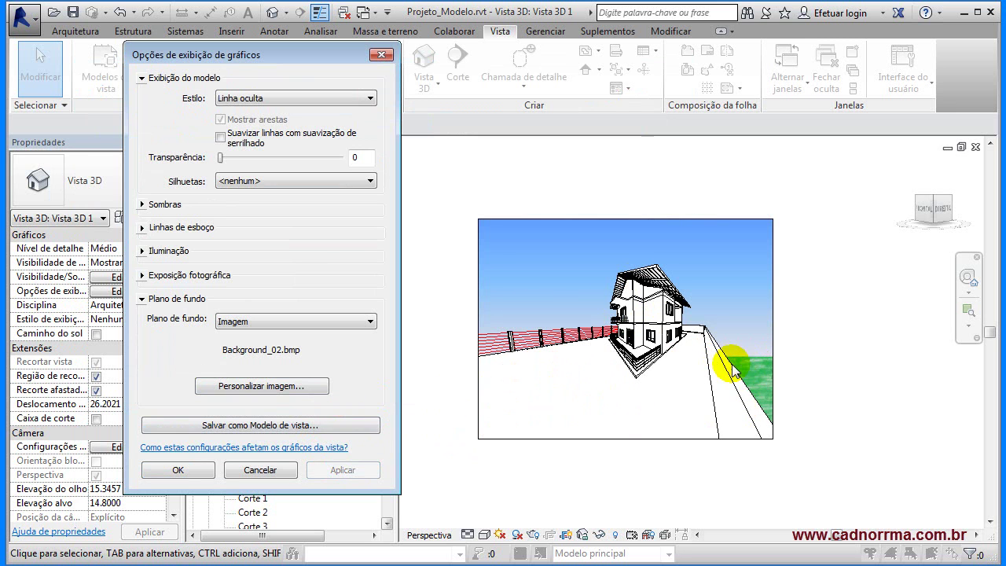
pyautogui.click(192, 469)
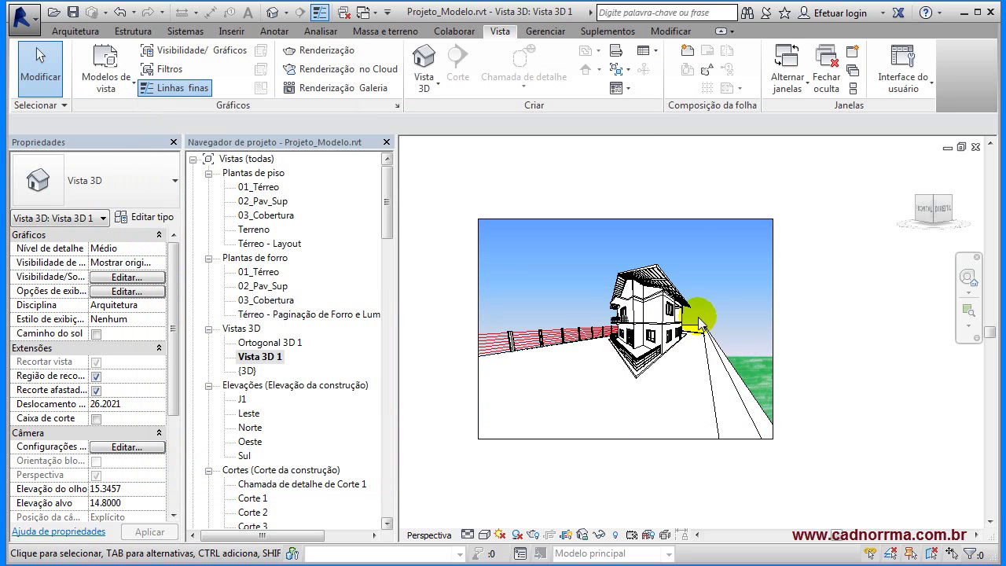
# Orbit the Vista 3D 1 perspective around the house to examine it against the background image.
pyautogui.keyDown('shift'); pyautogui.moveTo(690, 360); pyautogui.dragTo(652, 319, button='middle'); pyautogui.keyUp('shift')
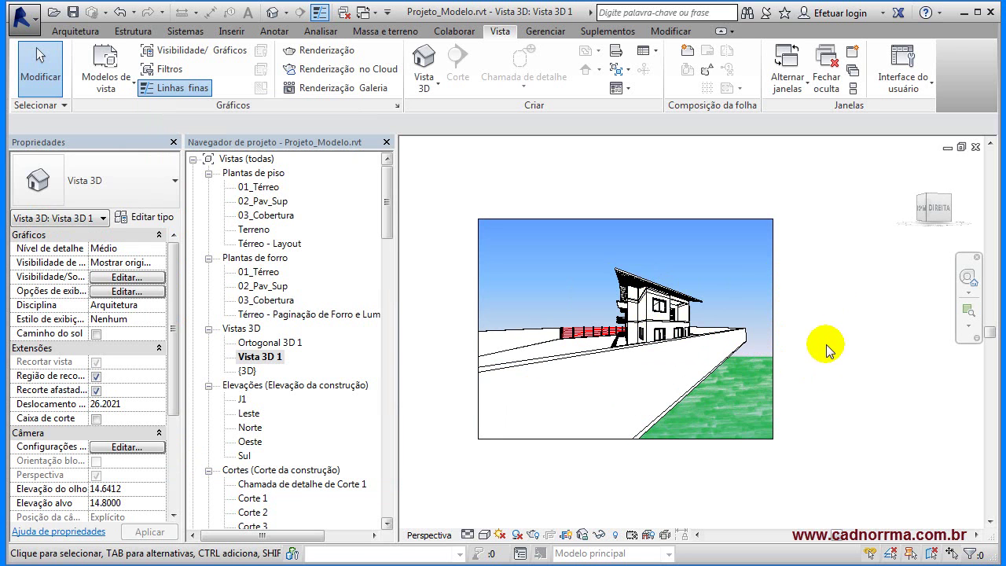
pyautogui.keyDown('shift'); pyautogui.moveTo(591, 366); pyautogui.dragTo(778, 295, button='middle'); pyautogui.keyUp('shift')
pyautogui.click(815, 296)
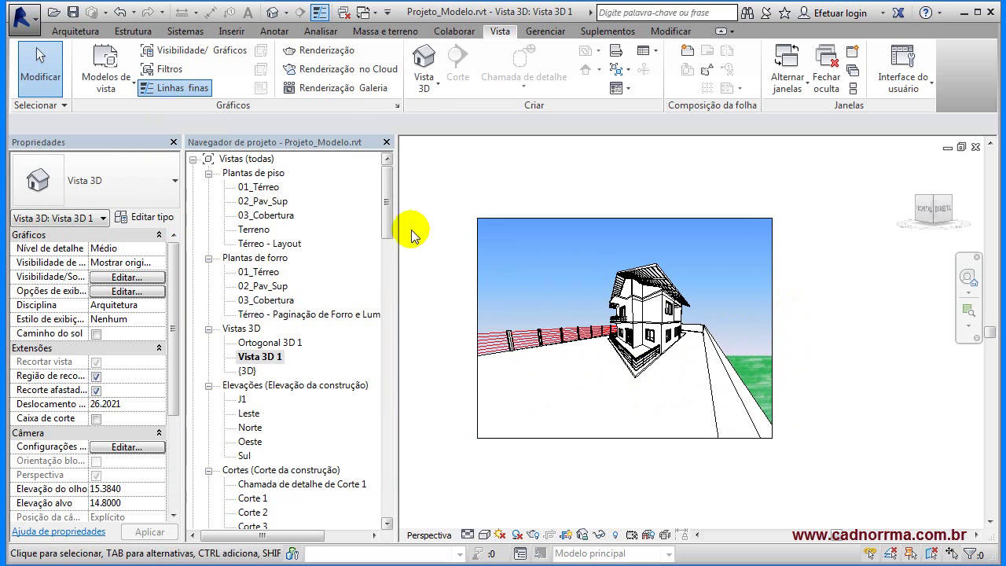